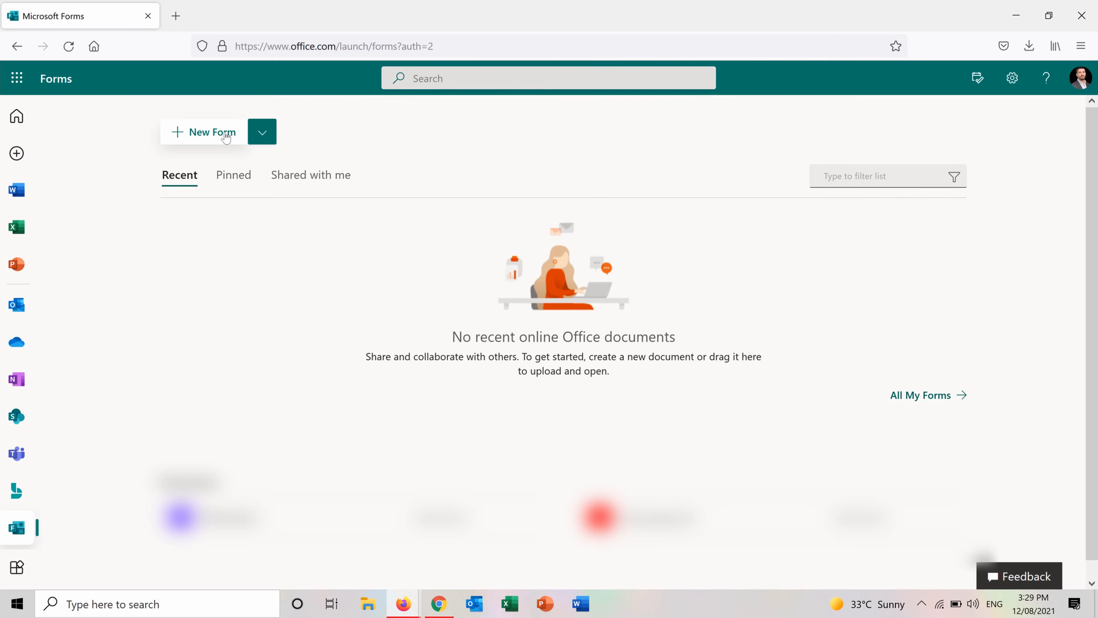
# Create a new blank form and title it "Customer Satisfaction Survey - " followed by the shop's name.
pyautogui.click(262, 135)
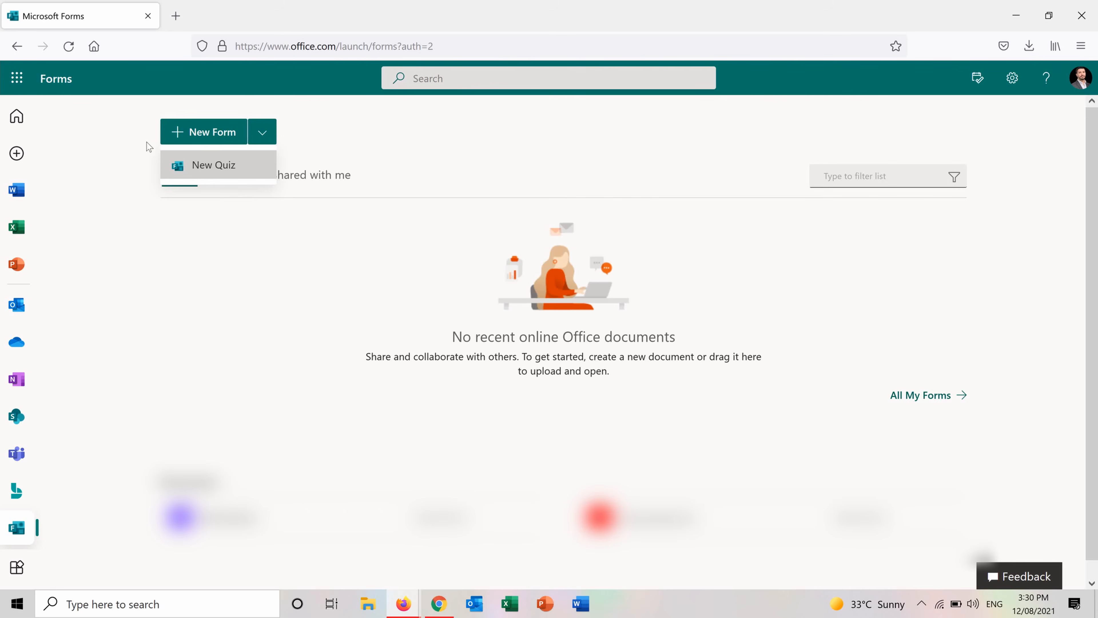
pyautogui.click(199, 138)
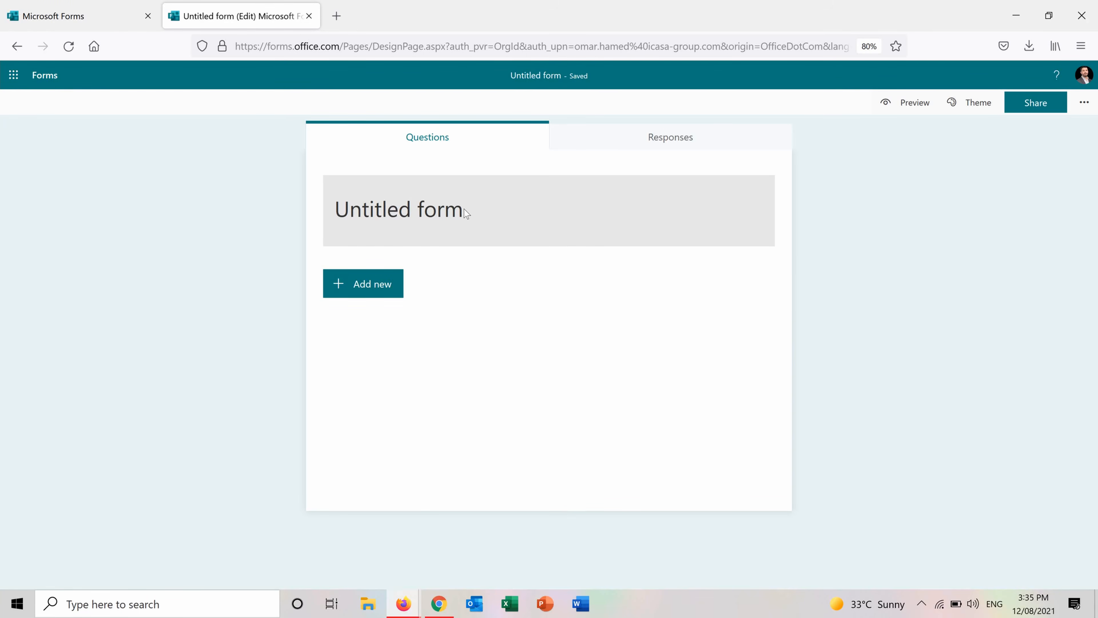
pyautogui.click(470, 216)
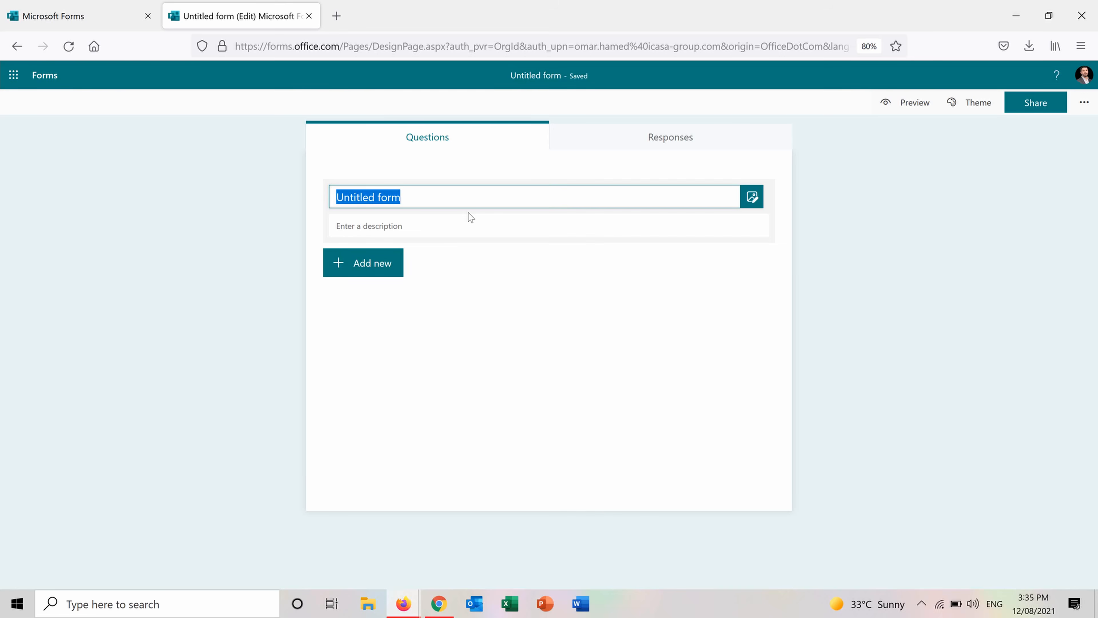
pyautogui.write('Cus')
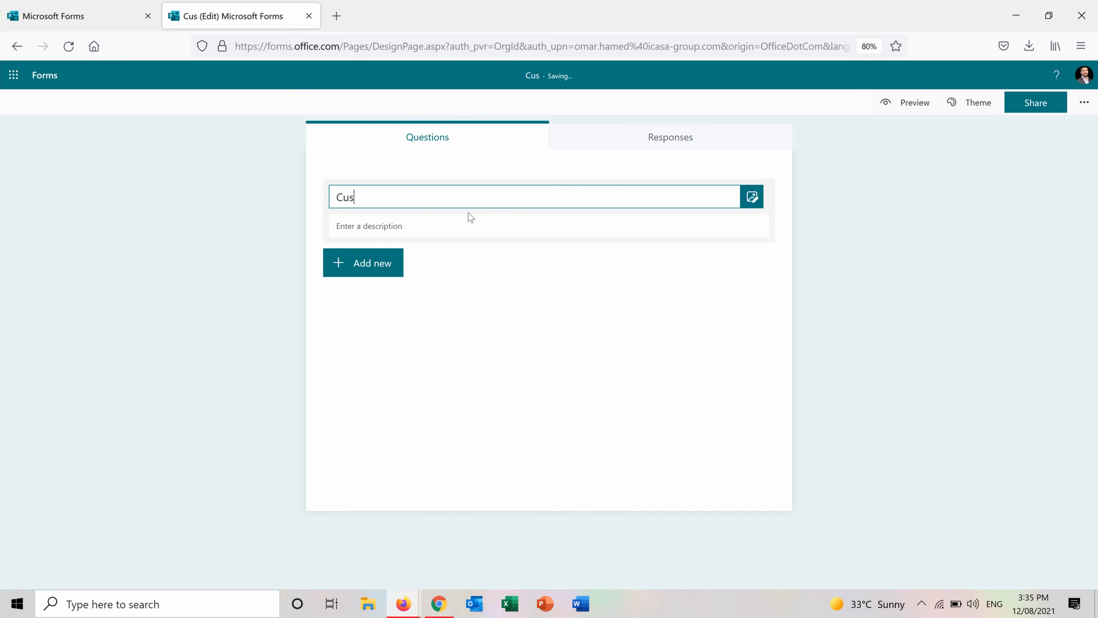
pyautogui.write('tomer Sa')
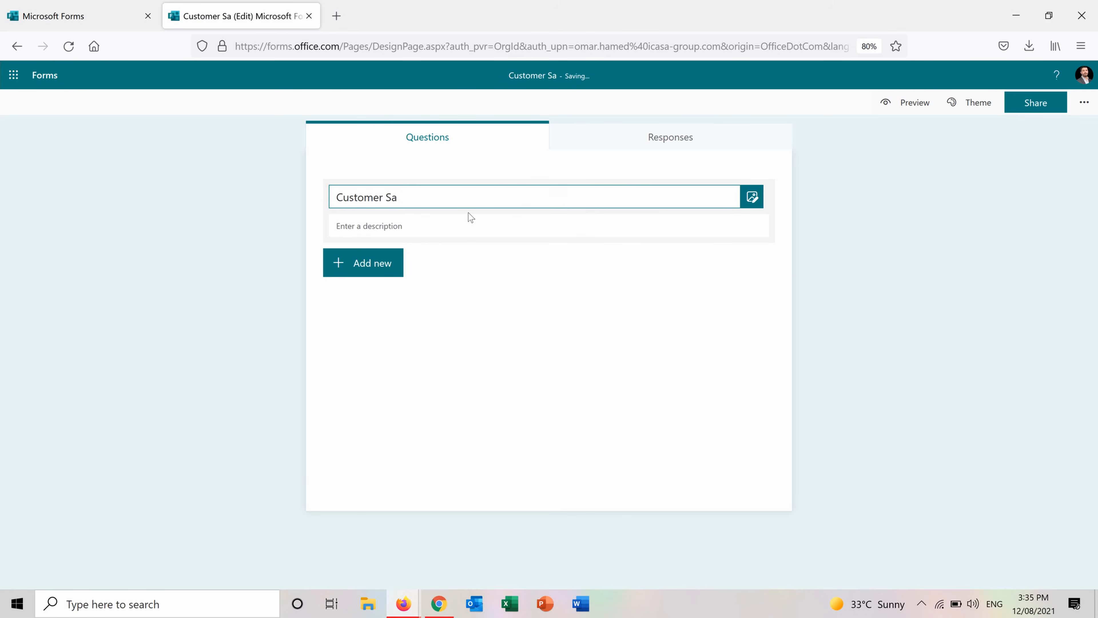
pyautogui.write('tisfaction ')
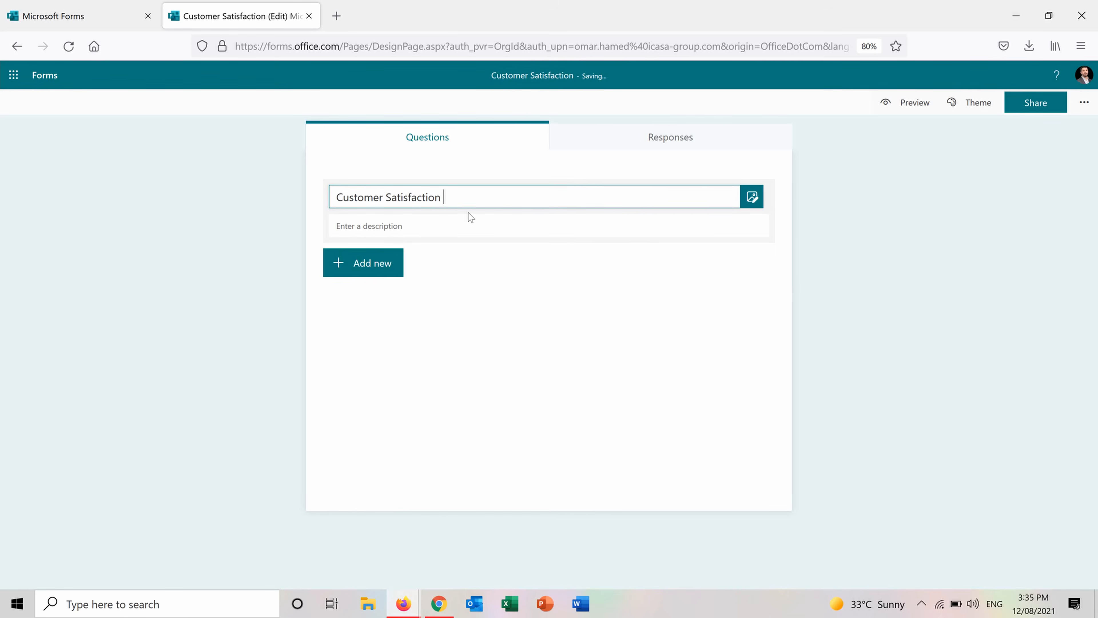
pyautogui.write('Survey - Omar ')
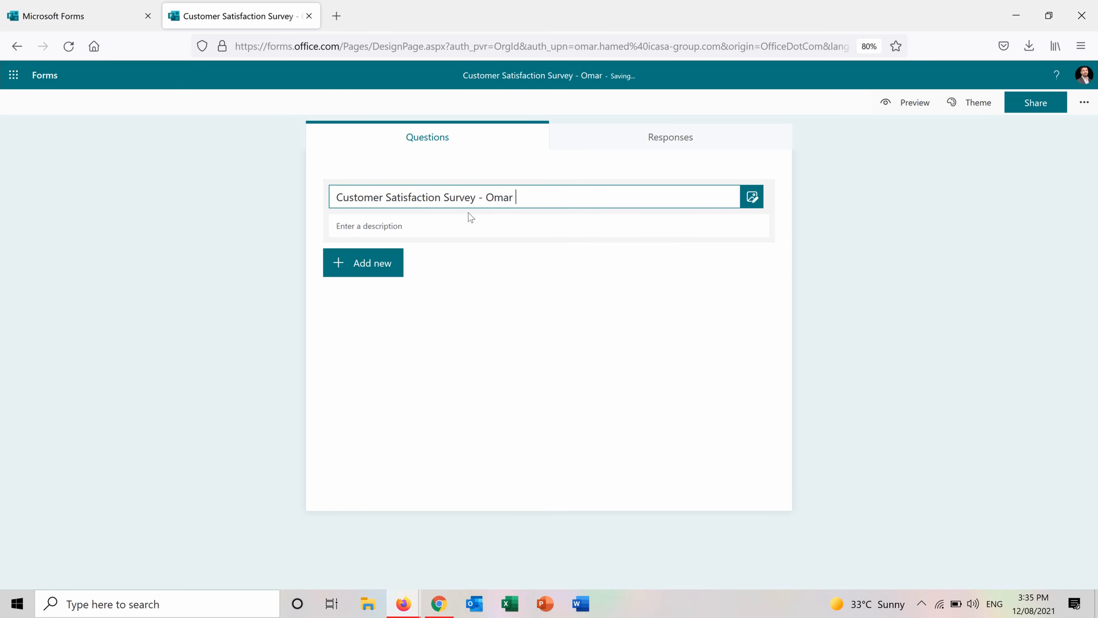
pyautogui.write('Hamed Shop')
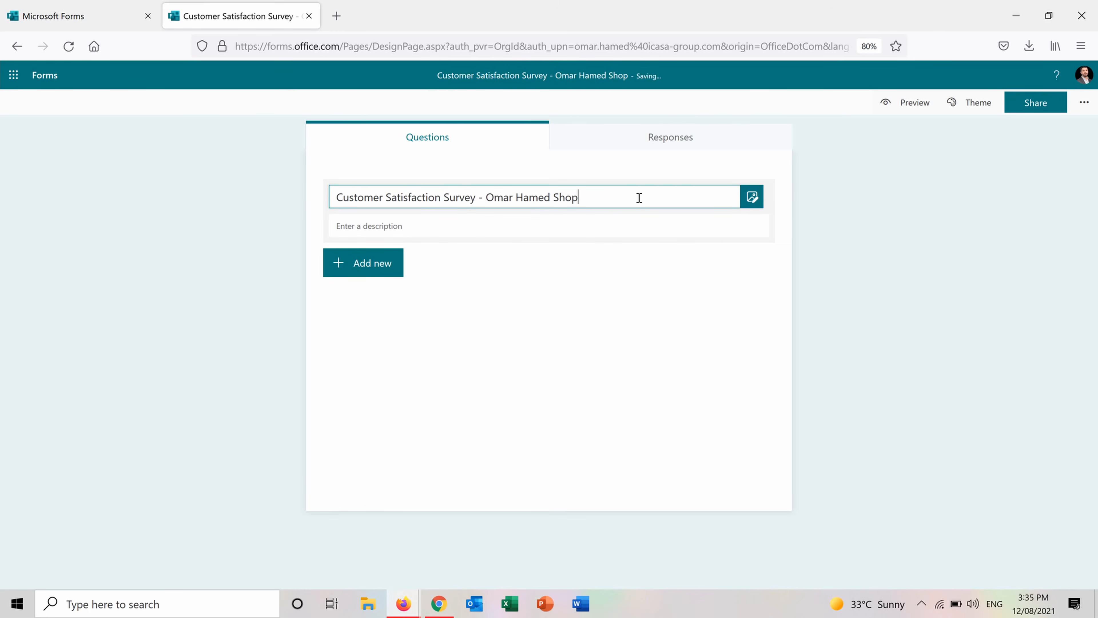
# Search online images for "Customer satisfaction" and add the picture of a person in red holding a smiley-face sign to the form title.
pyautogui.click(753, 199)
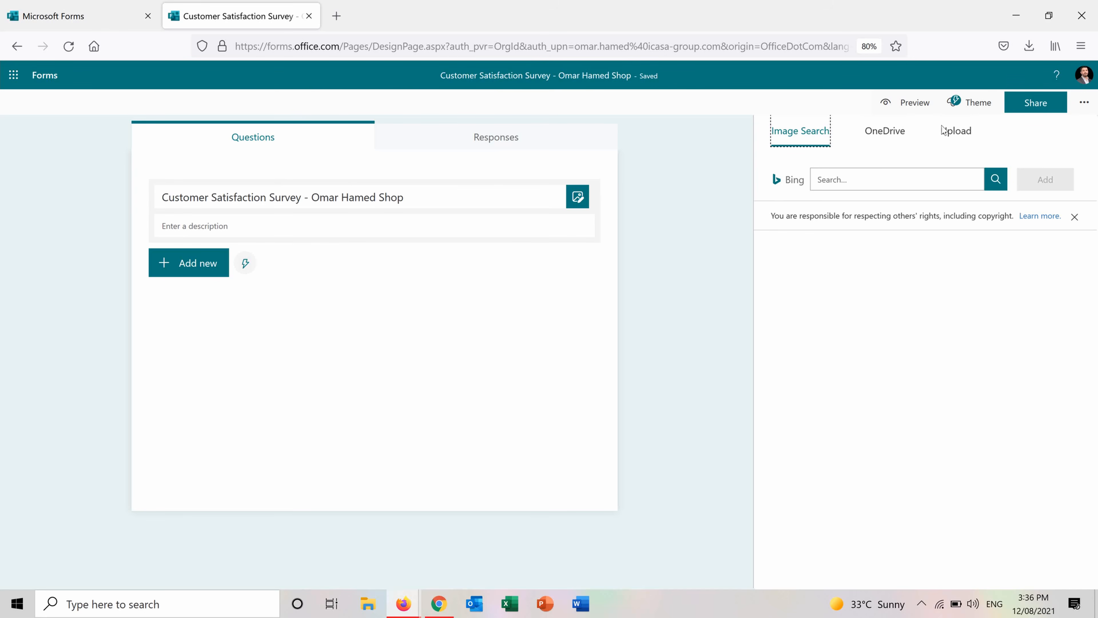
pyautogui.click(836, 183)
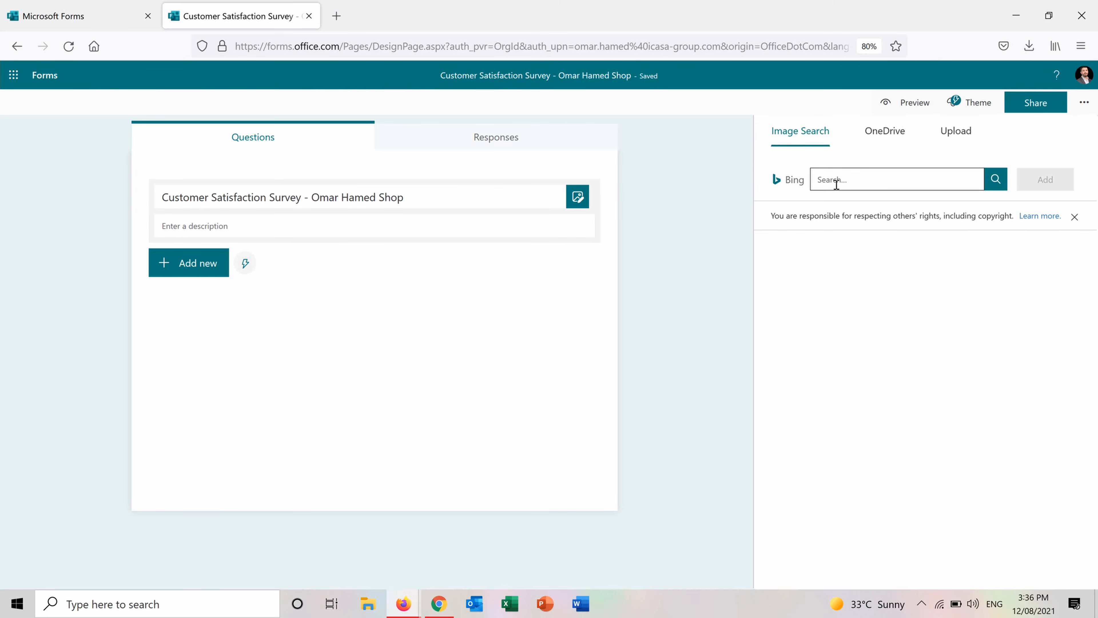
pyautogui.write('Customer satisfaction')
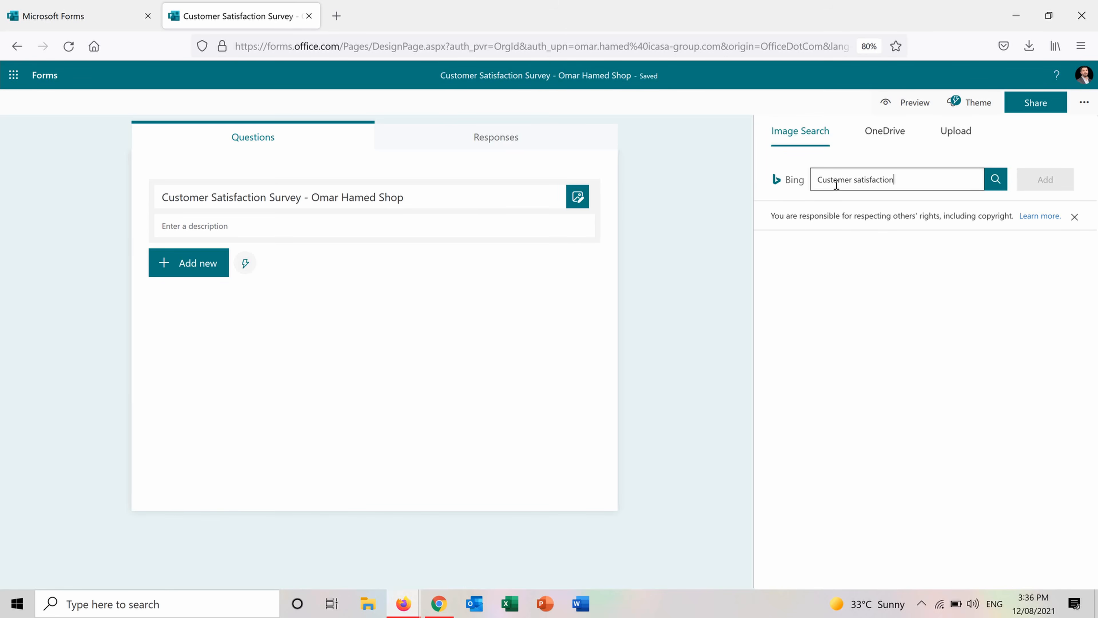
pyautogui.click(995, 179)
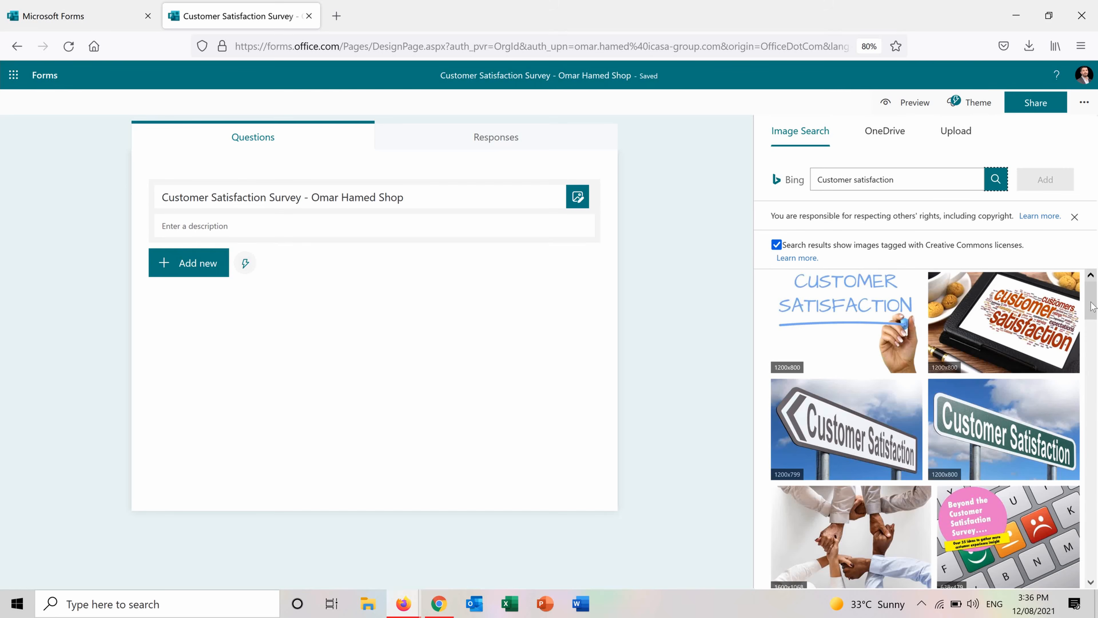
pyautogui.moveTo(1093, 303); pyautogui.dragTo(1096, 393)
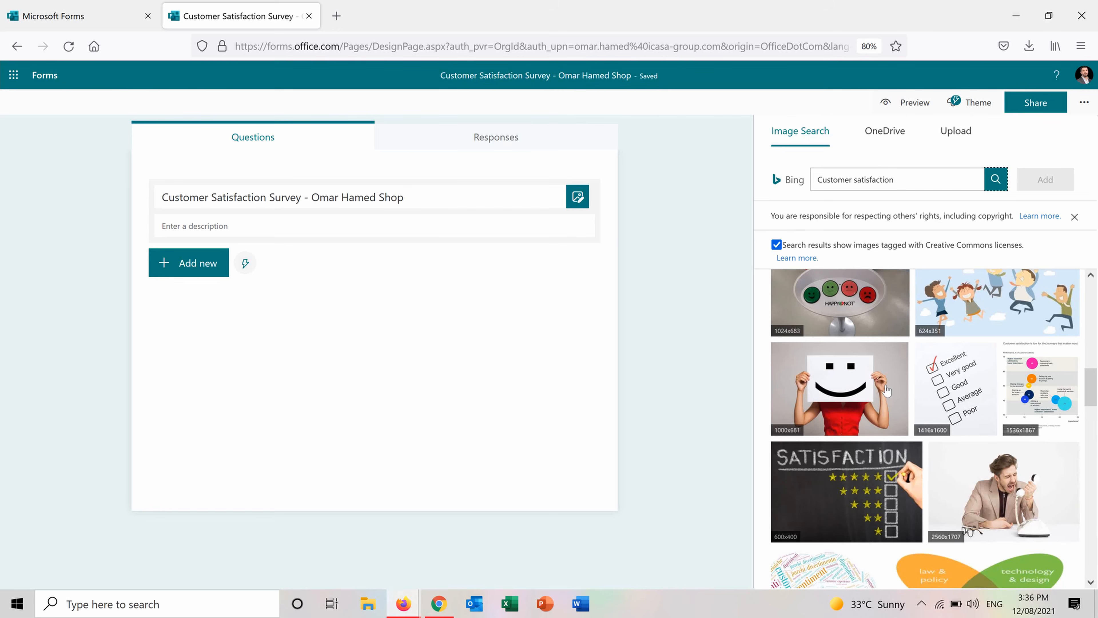
pyautogui.click(840, 380)
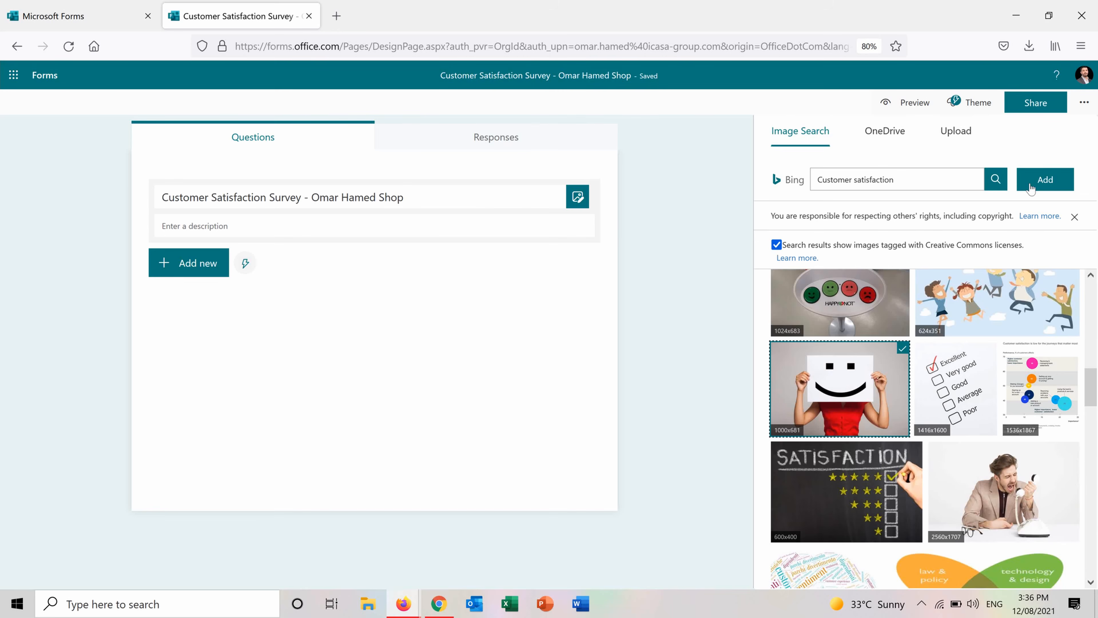
pyautogui.click(1046, 179)
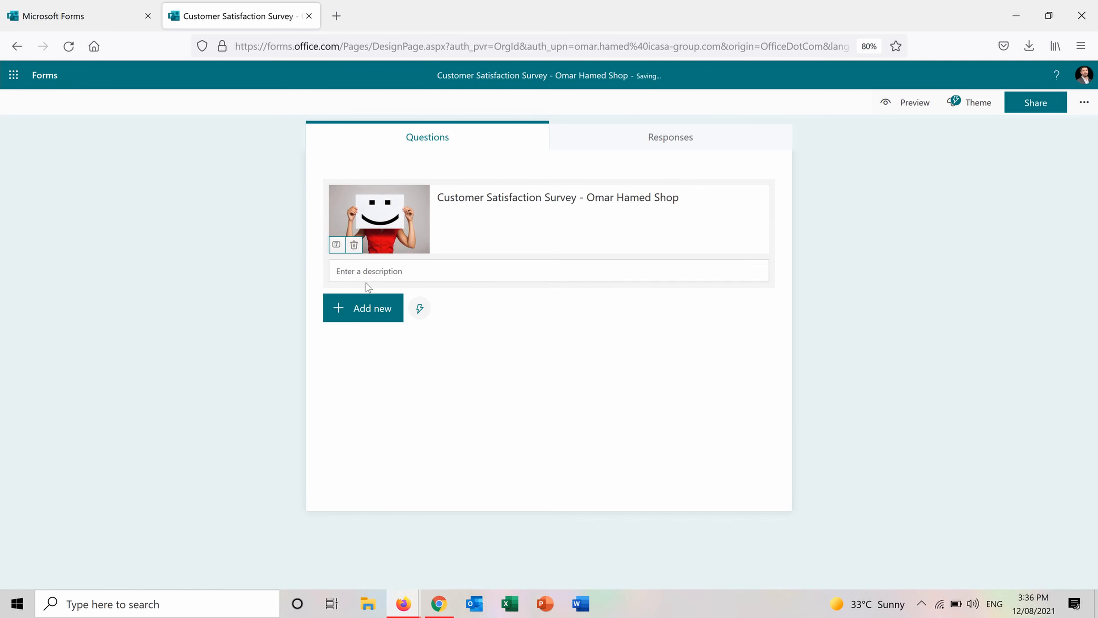
# Enter the form description "Thank you for ordering from our shop, please give us your honest feedback!".
pyautogui.click(352, 273)
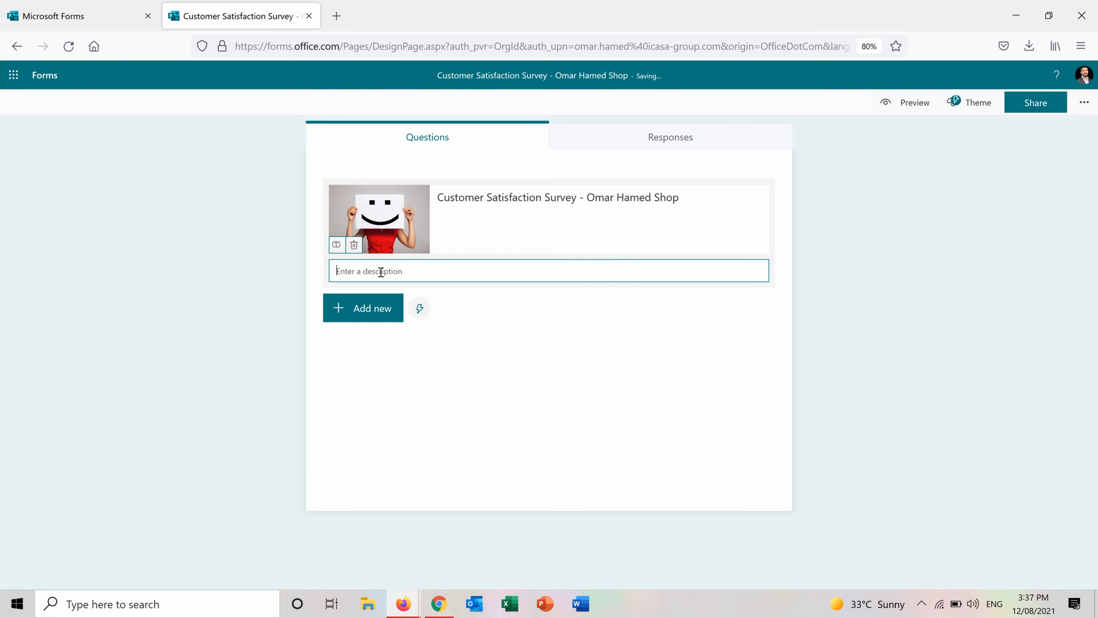
pyautogui.write('Thank you for ordering from our shop, plea')
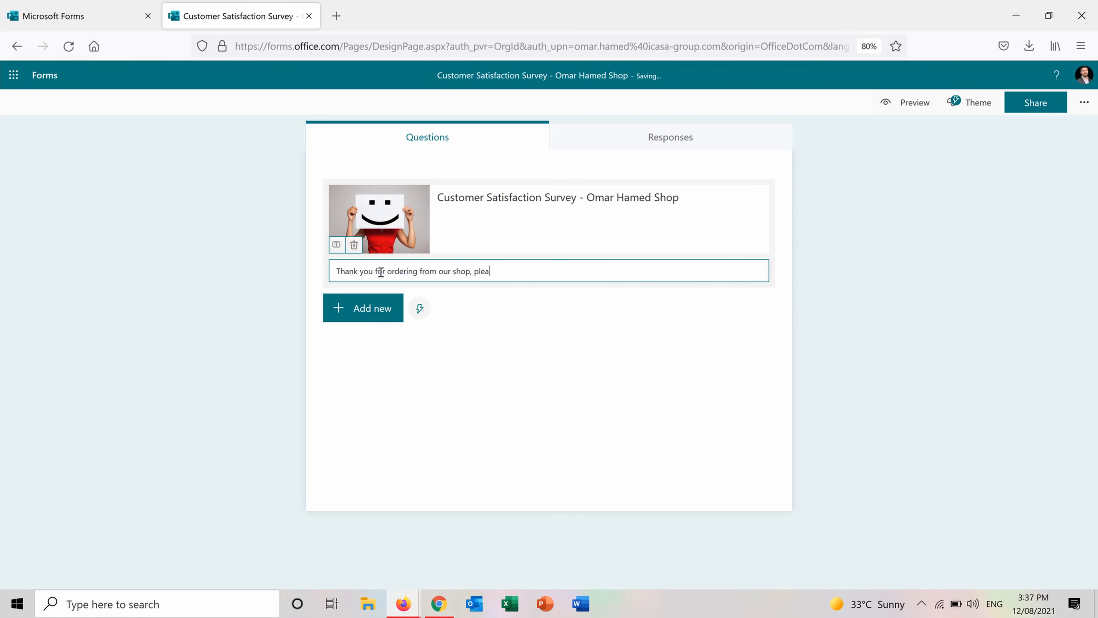
pyautogui.write('se give us your honest feedback!')
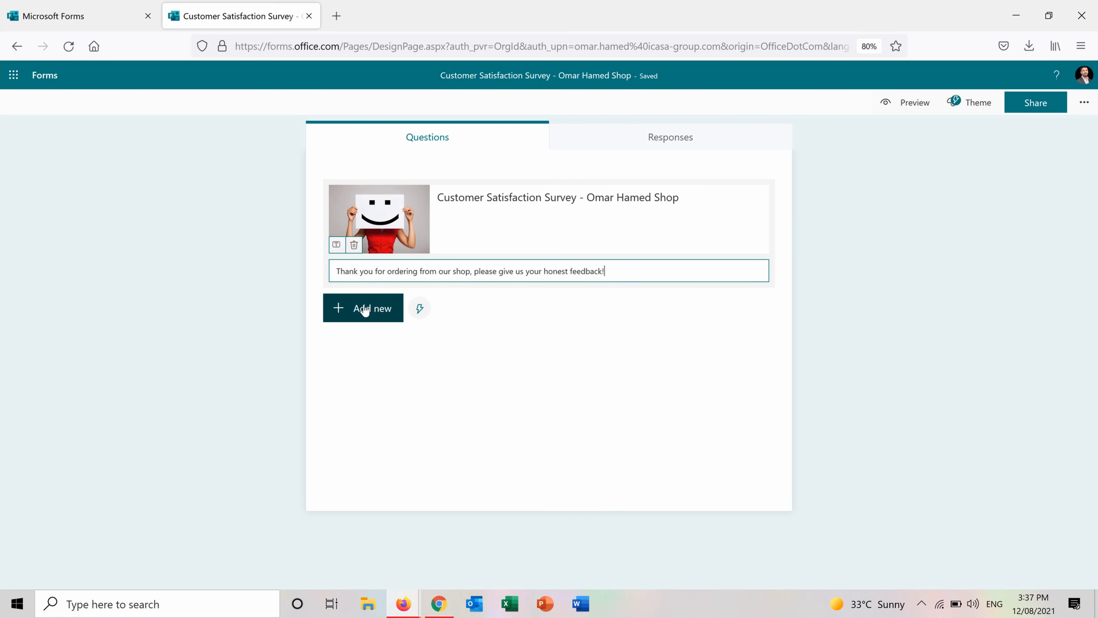
# Dismiss the suggested questions and add a choice question, "Did you receive the order in good form?", with the suggested options Yes and No.
pyautogui.click(351, 314)
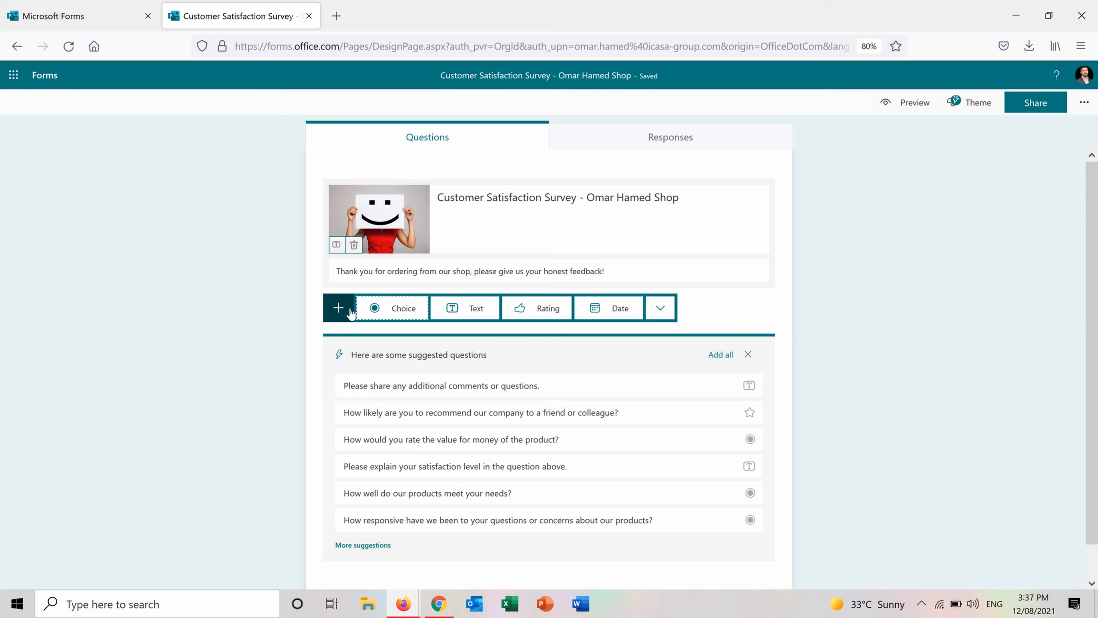
pyautogui.click(1097, 226)
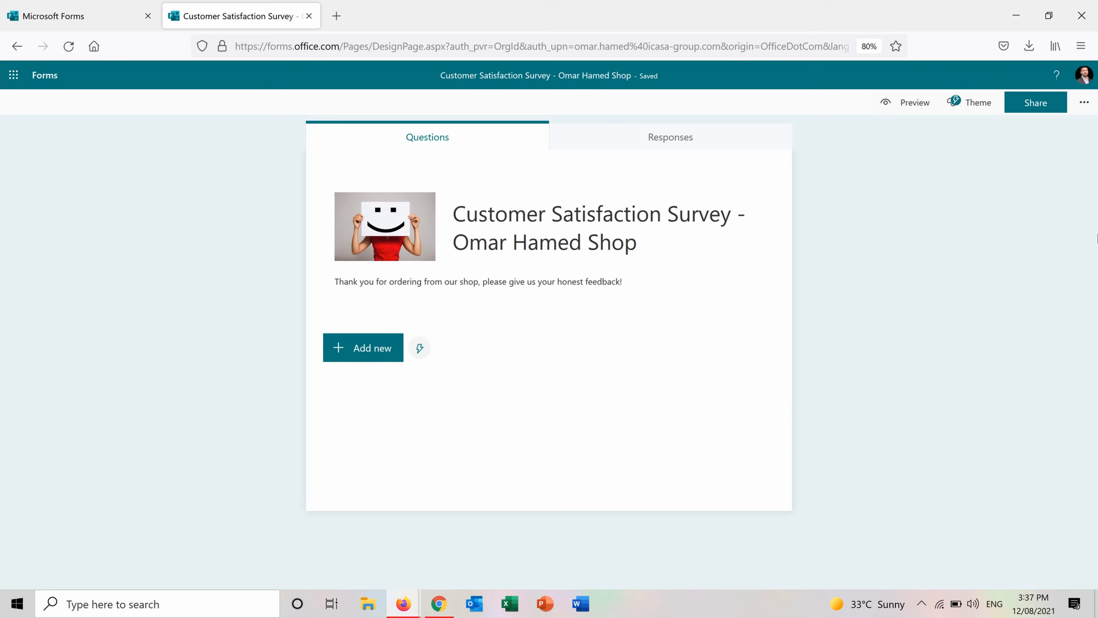
pyautogui.click(384, 348)
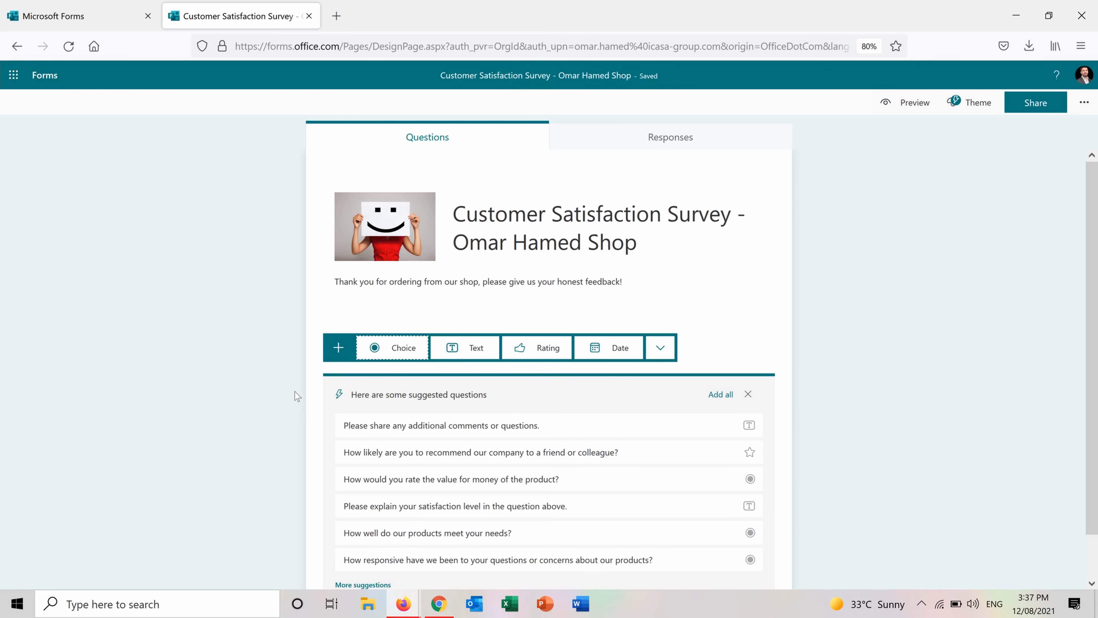
pyautogui.click(748, 395)
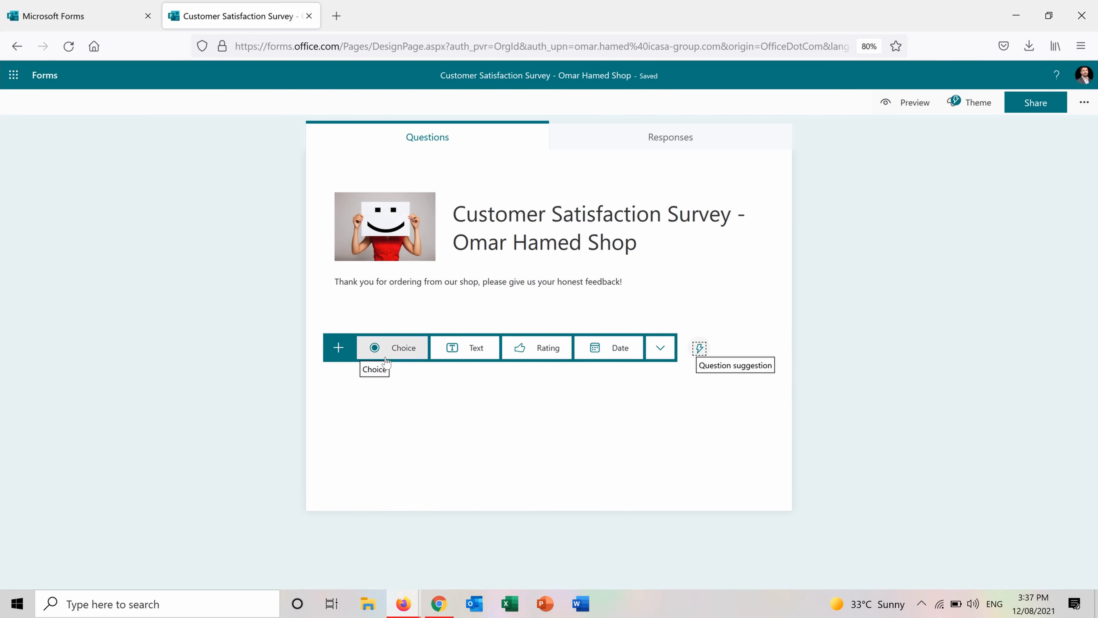
pyautogui.click(398, 351)
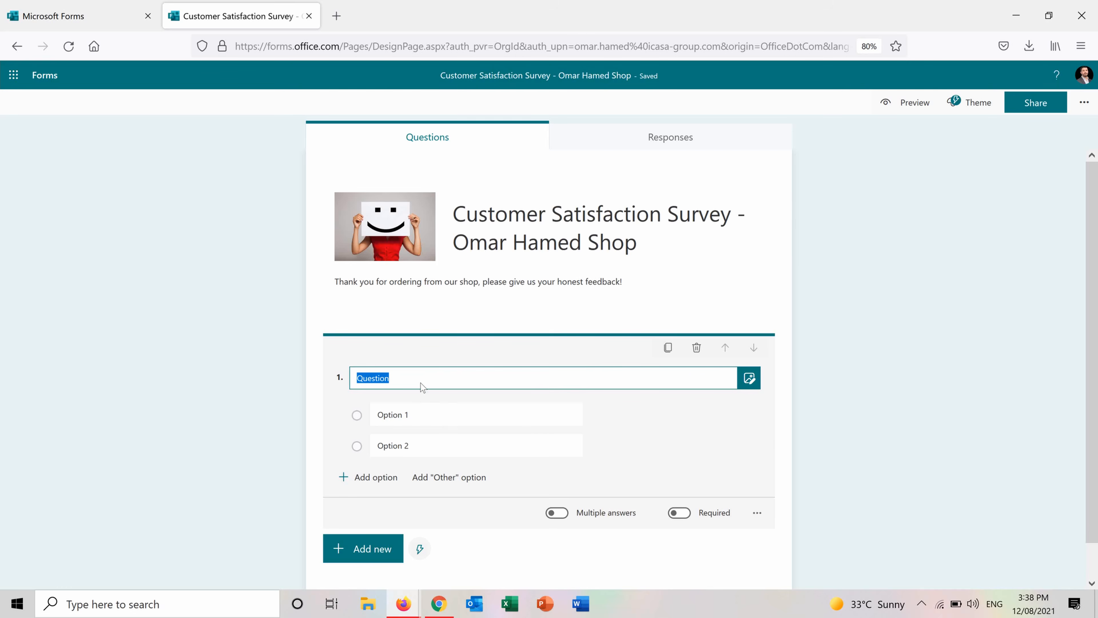
pyautogui.write('Did ')
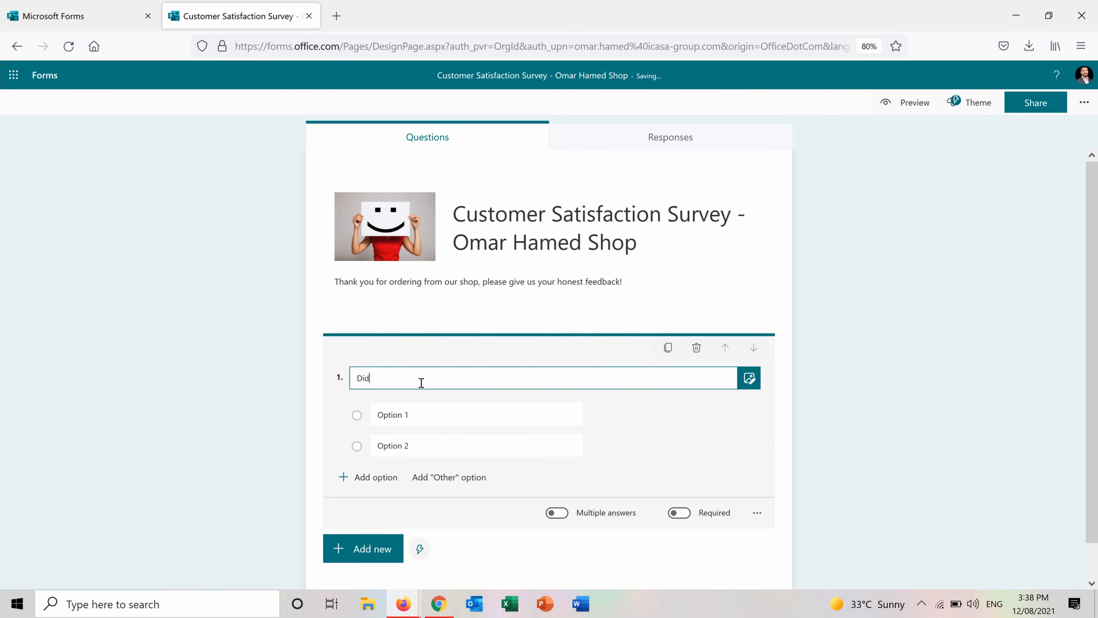
pyautogui.write('you receive the order in good ')
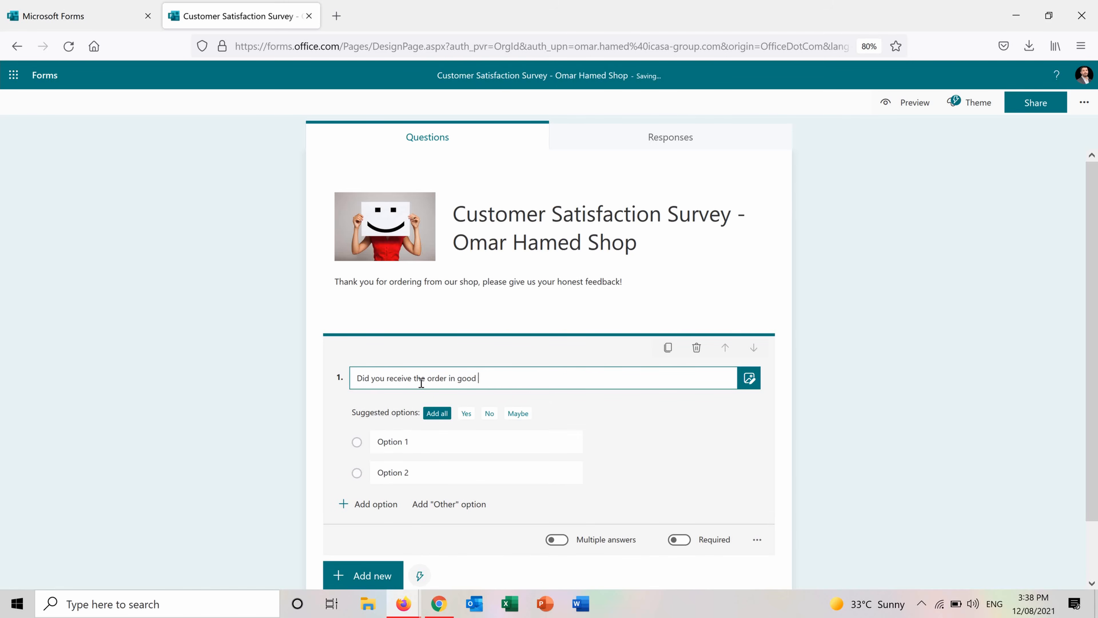
pyautogui.write('form?')
pyautogui.click(466, 414)
pyautogui.click(466, 415)
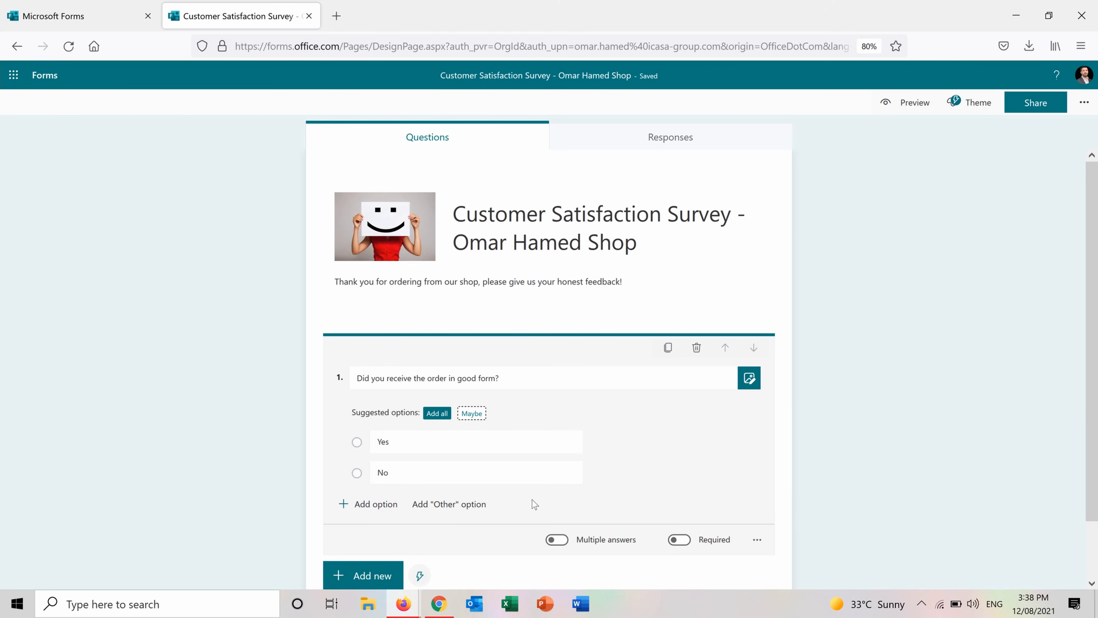
pyautogui.click(679, 541)
pyautogui.click(682, 544)
pyautogui.click(550, 541)
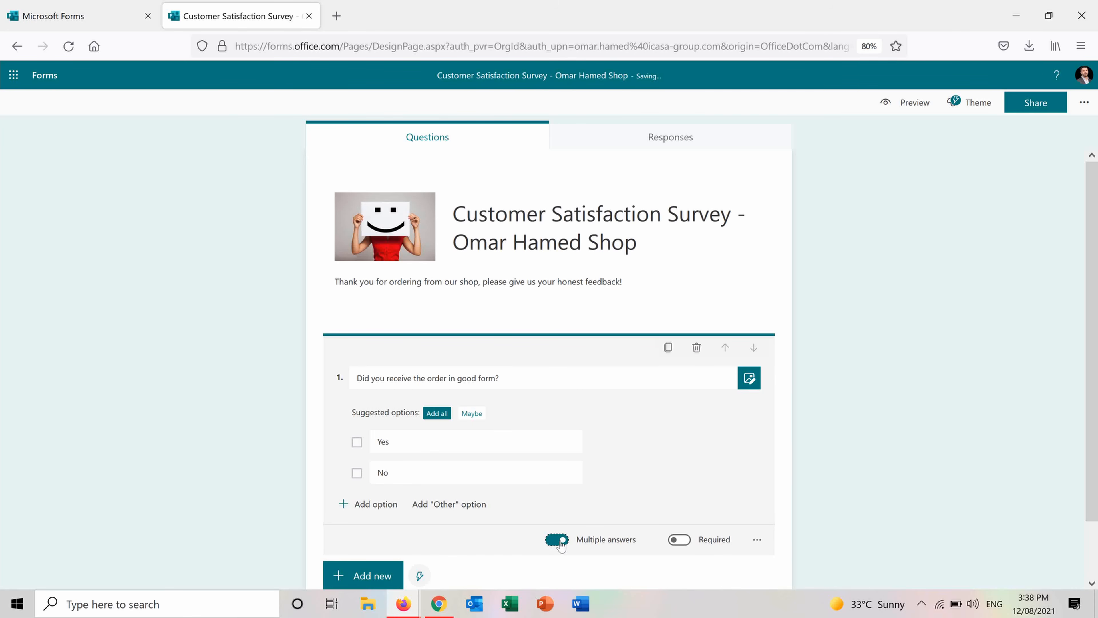
pyautogui.click(558, 540)
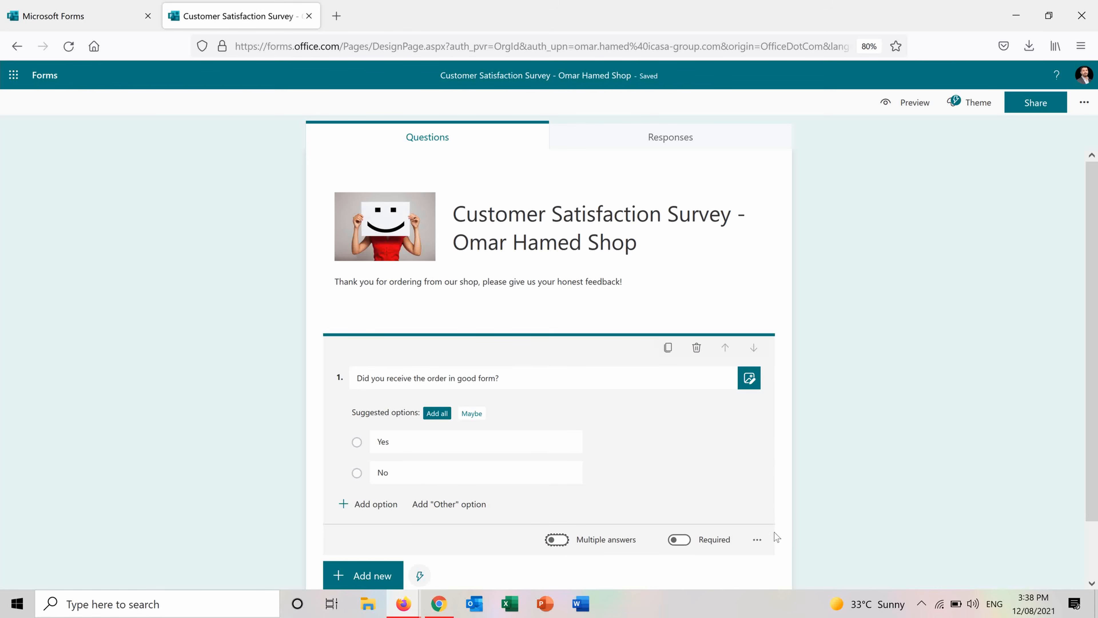
pyautogui.click(756, 541)
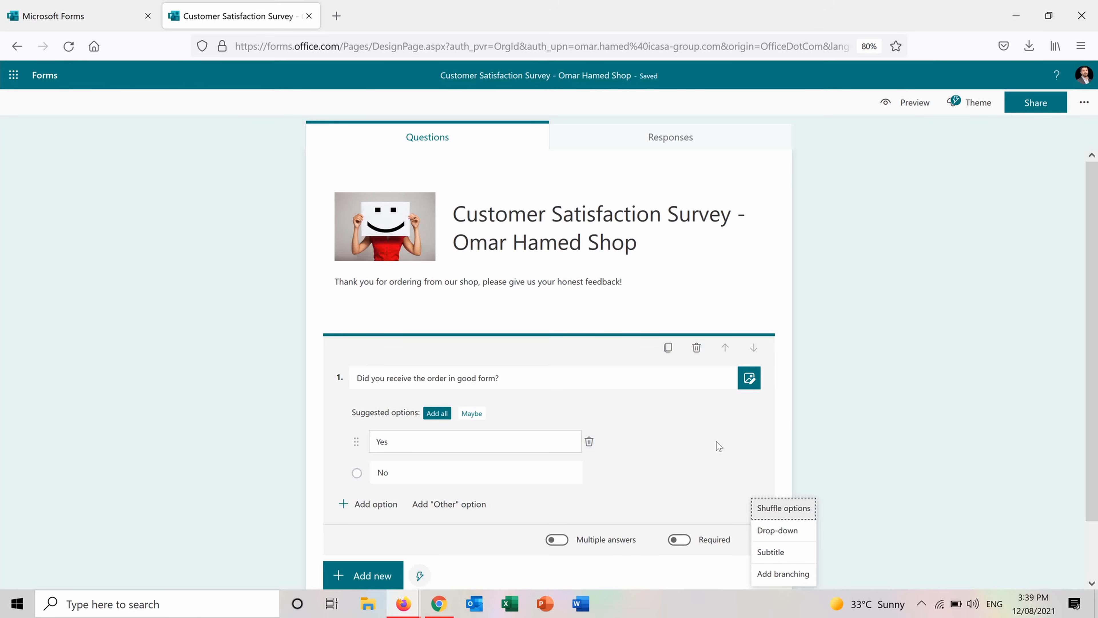
pyautogui.click(760, 458)
# Make the first question required and add a text question, "What did you like the most in the order?", with a long answer.
pyautogui.click(680, 539)
pyautogui.click(374, 580)
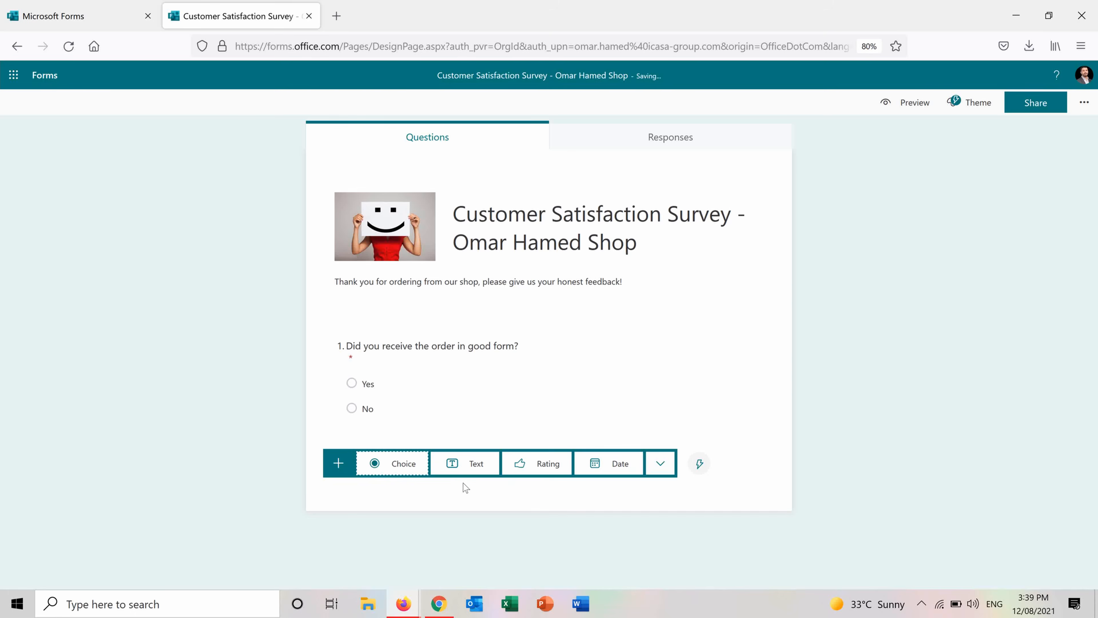
pyautogui.click(462, 464)
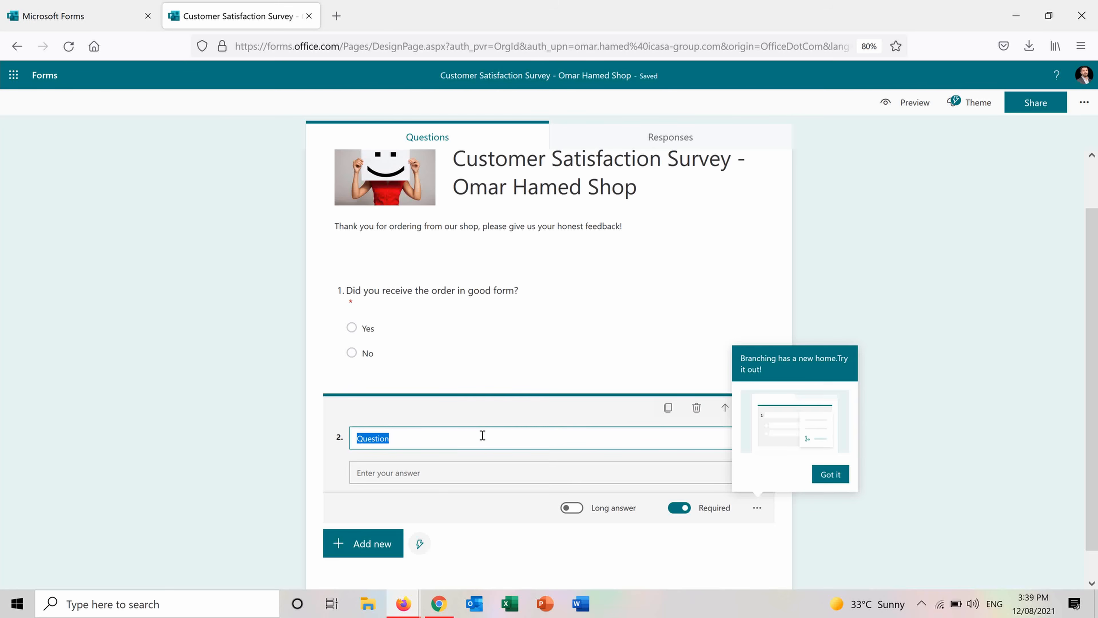
pyautogui.write('W')
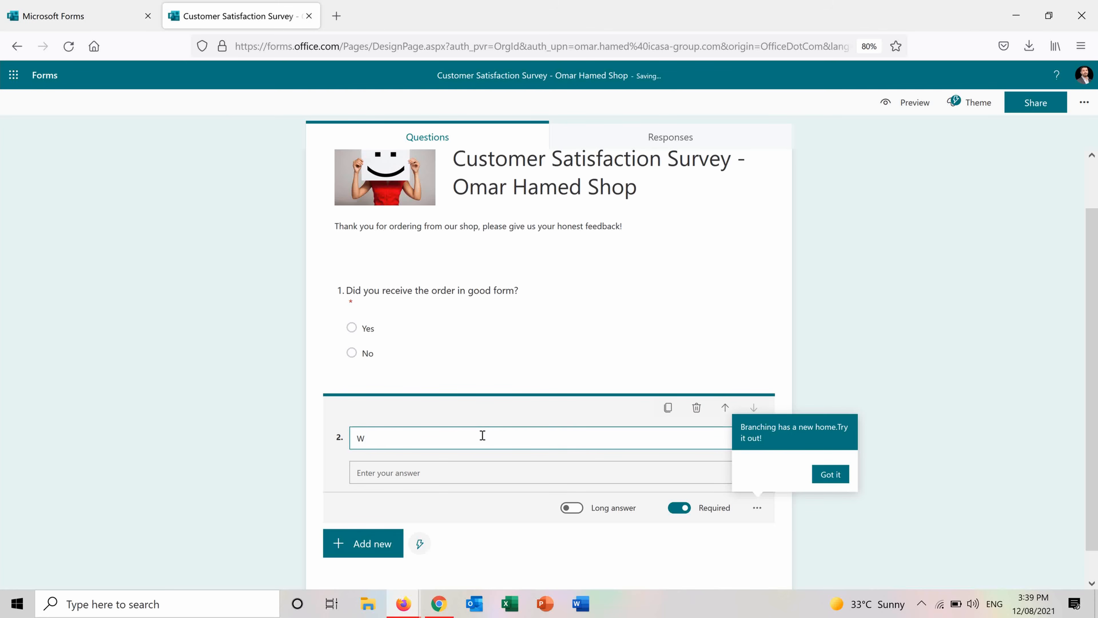
pyautogui.write('hat did you like the most in the order?')
pyautogui.click(433, 474)
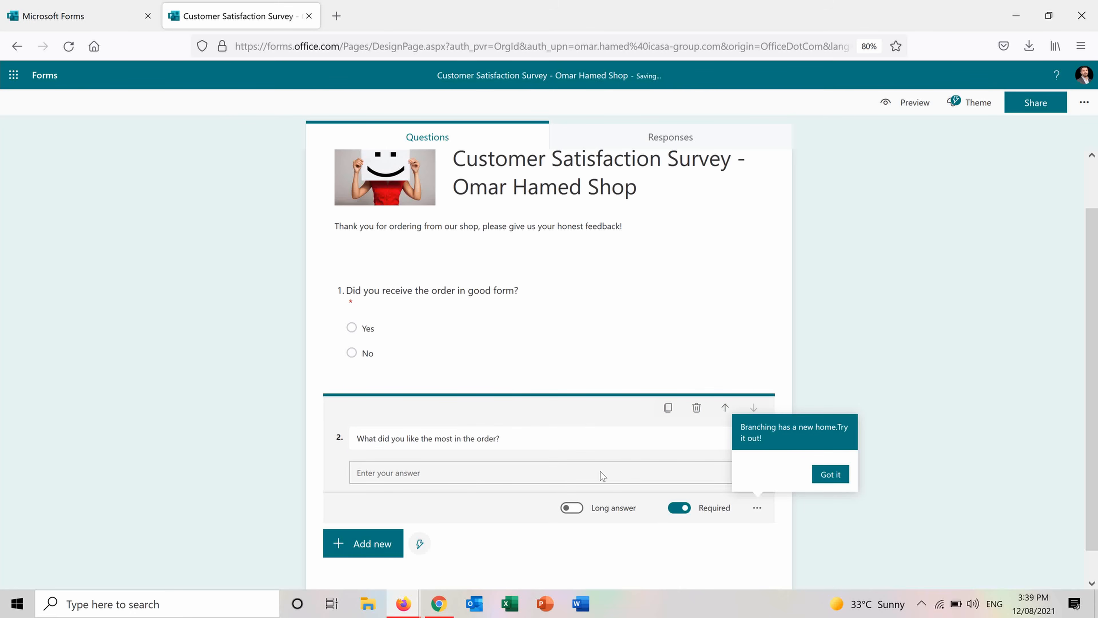
pyautogui.click(829, 475)
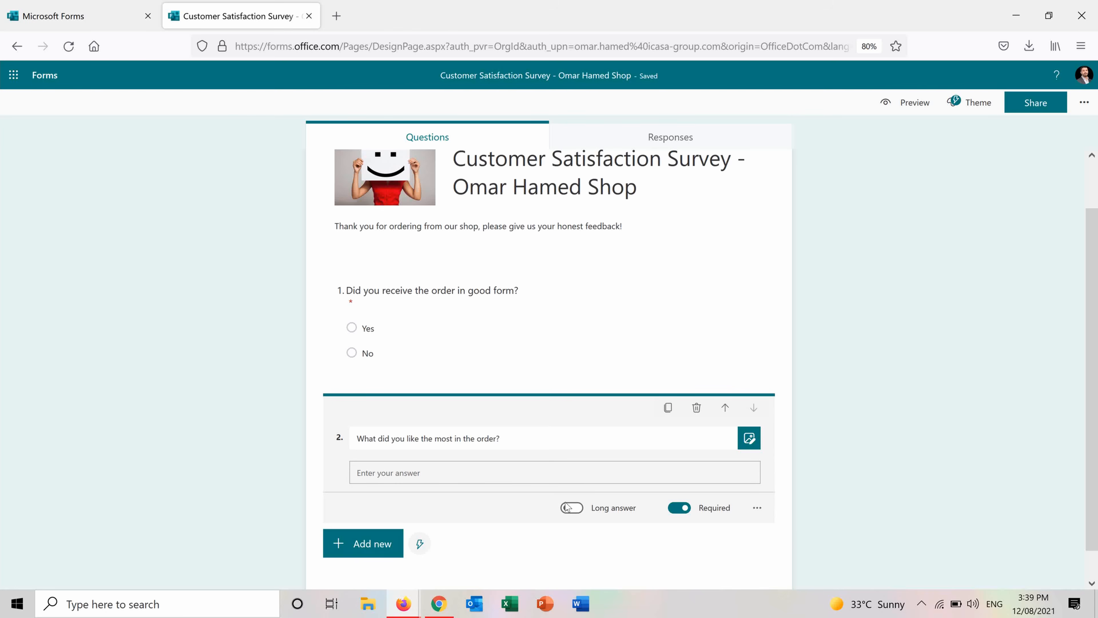
pyautogui.click(571, 509)
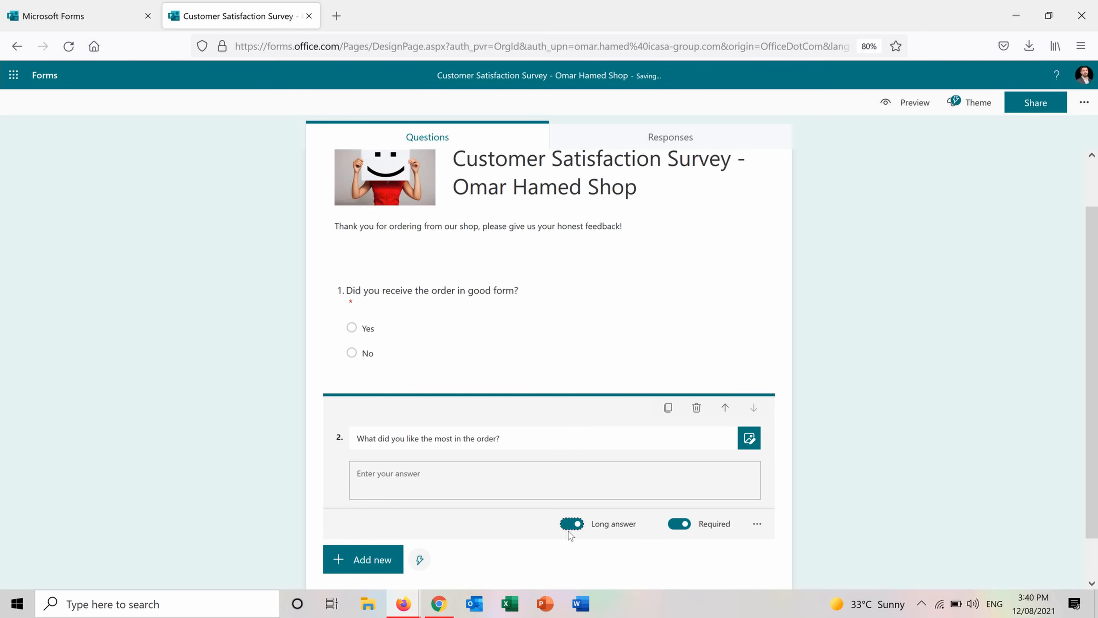
# Add a rating question, "How much do you rate the product out of 5?", below the second question.
pyautogui.click(369, 560)
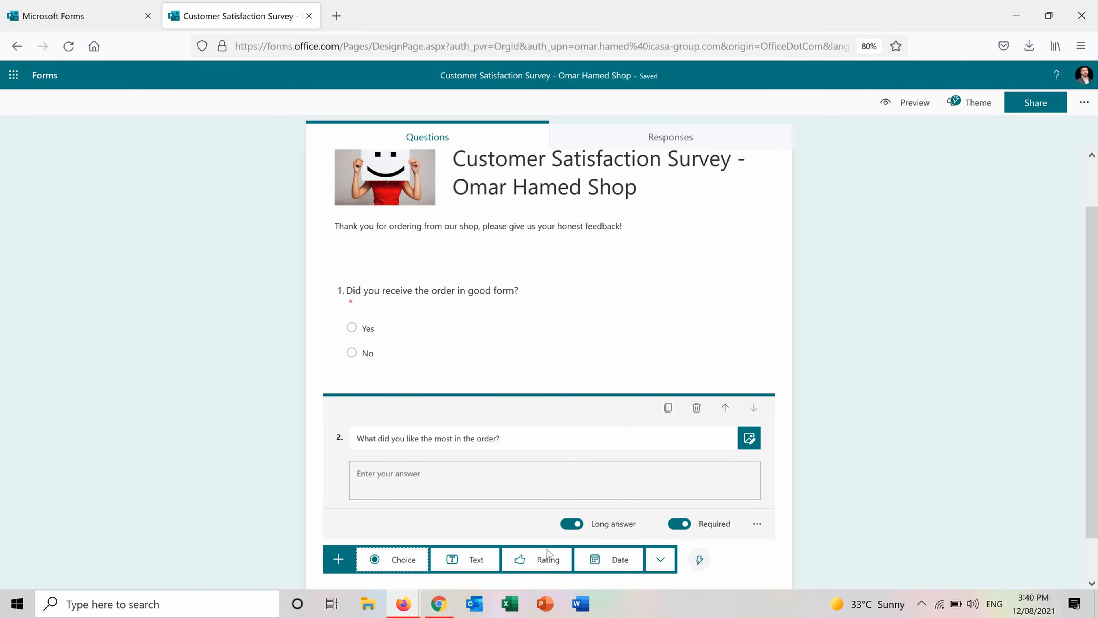
pyautogui.click(548, 558)
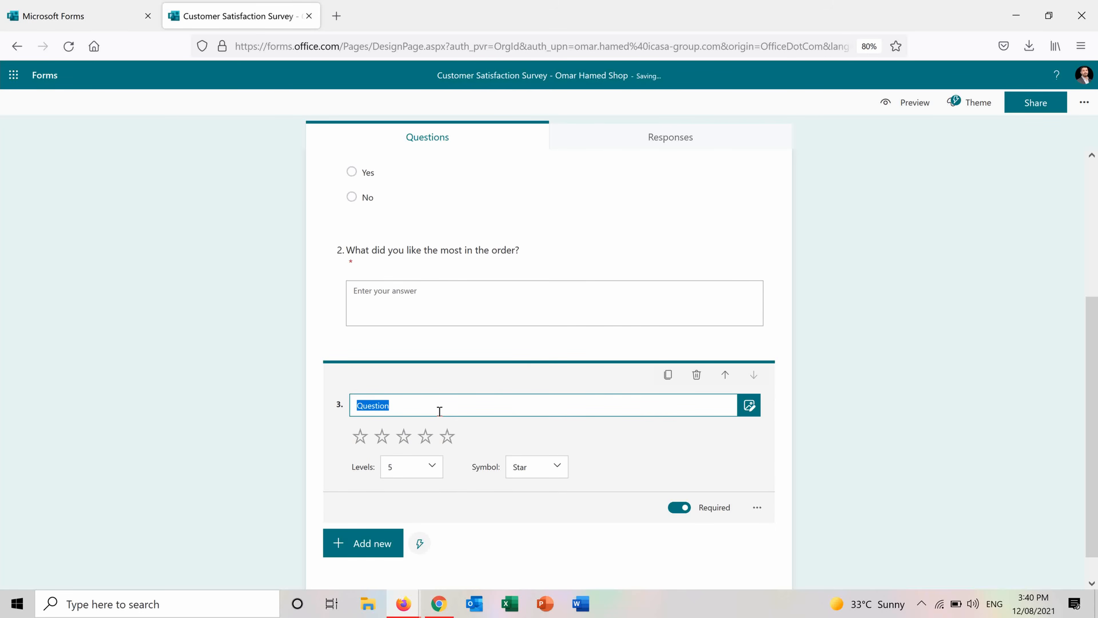
pyautogui.write('How much do you rate the pr')
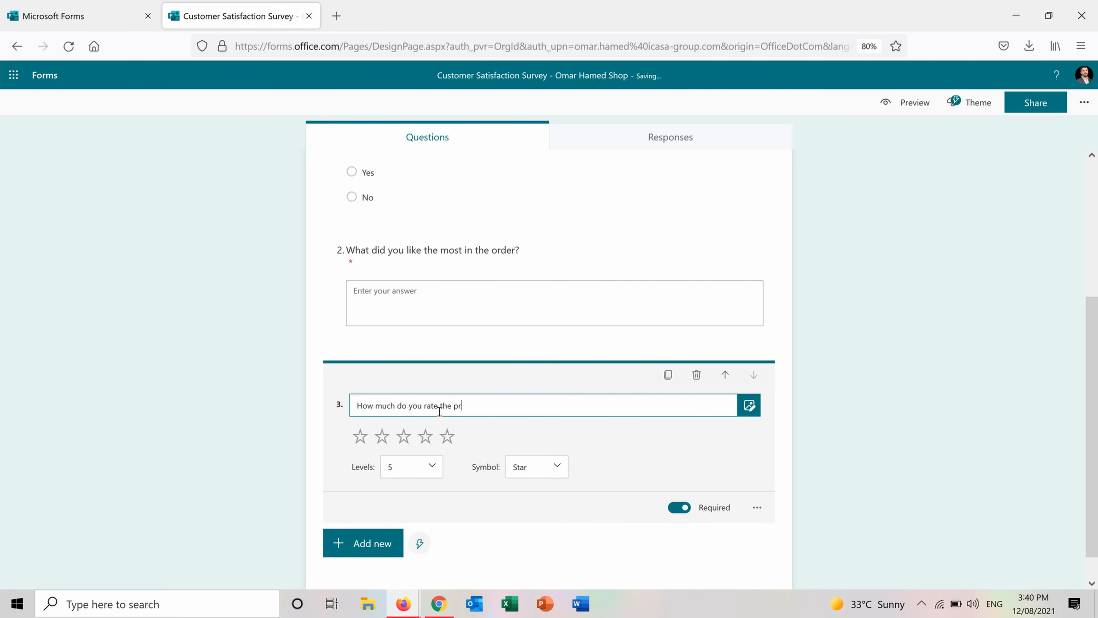
pyautogui.write('oduct out of')
# Examine the level and symbol choices available for the rating question.
pyautogui.click(432, 466)
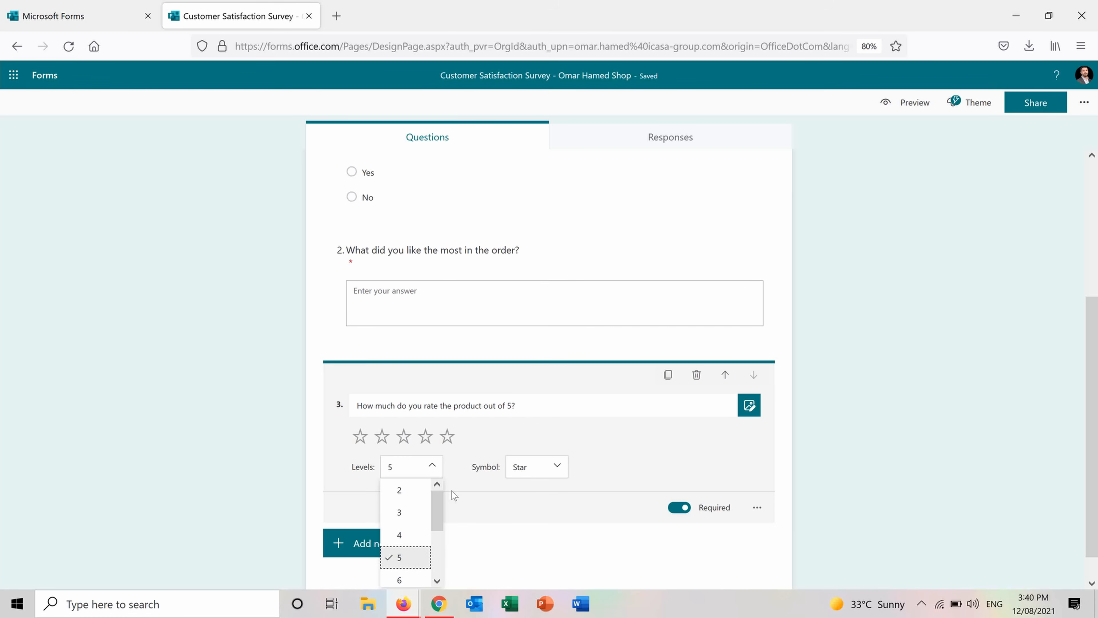
pyautogui.moveTo(437, 499); pyautogui.dragTo(435, 543)
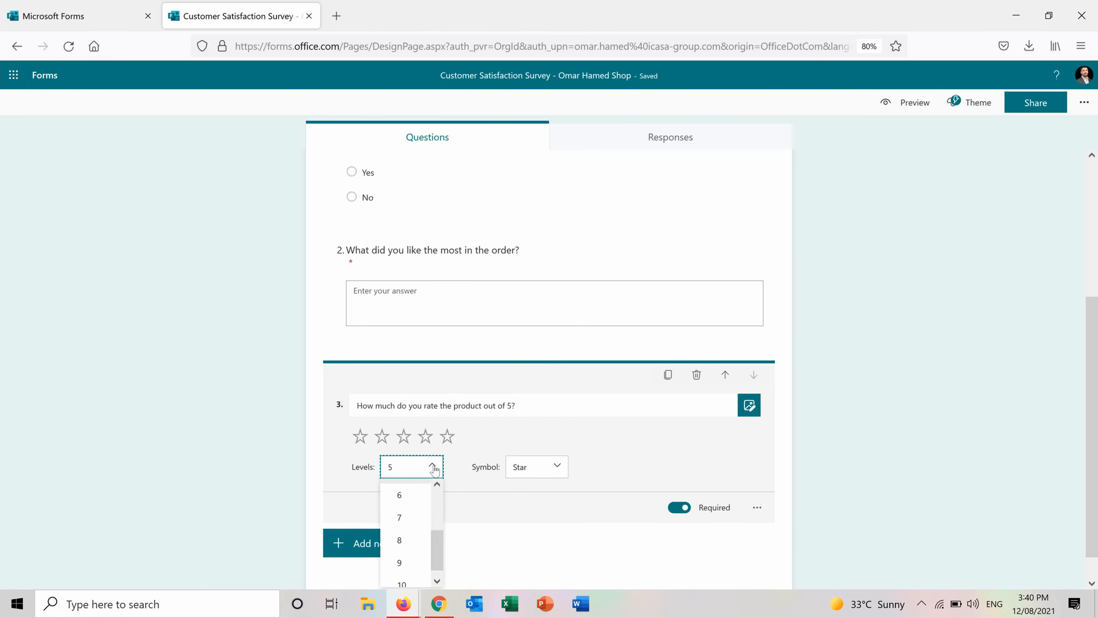
pyautogui.click(433, 466)
pyautogui.click(564, 473)
pyautogui.click(545, 493)
pyautogui.click(560, 478)
pyautogui.click(534, 522)
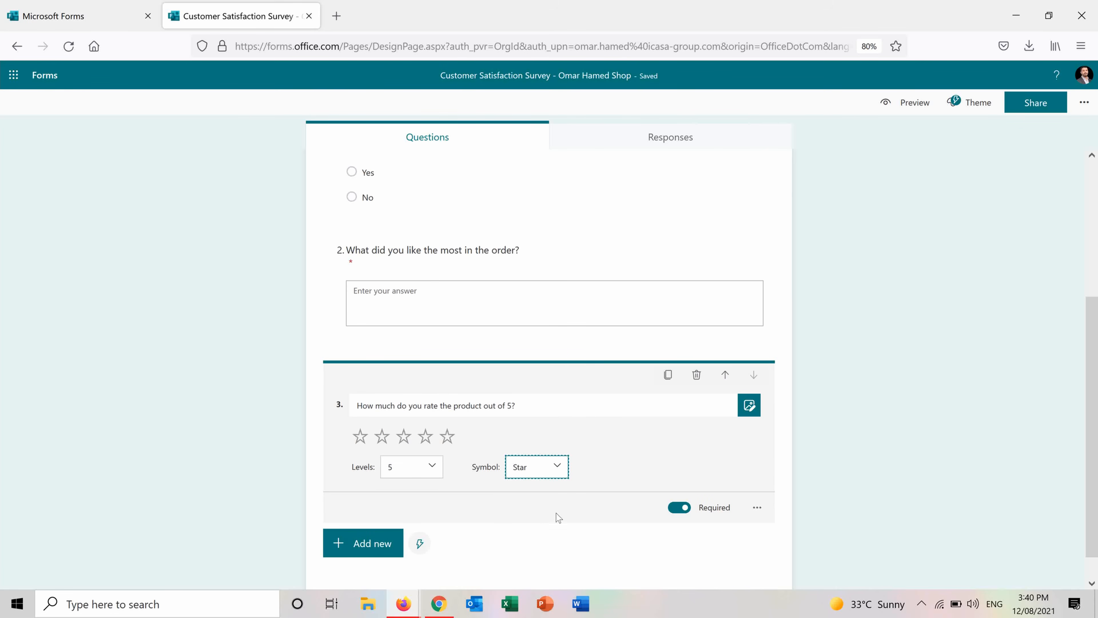
# Add a date question, "When did you receive your order?", below the rating question.
pyautogui.click(361, 546)
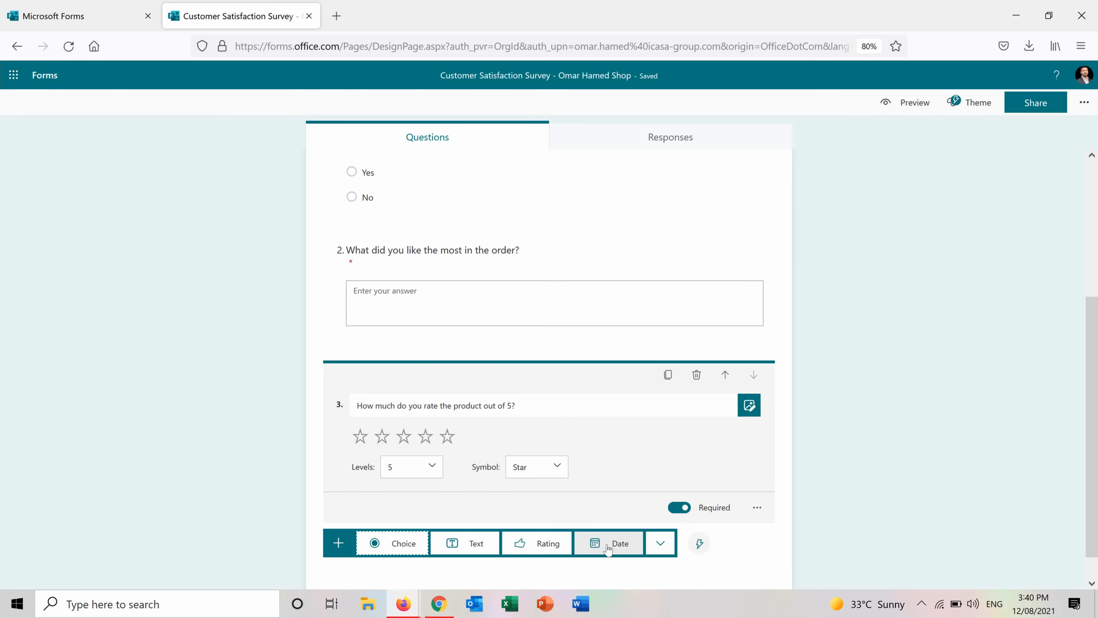
pyautogui.click(594, 544)
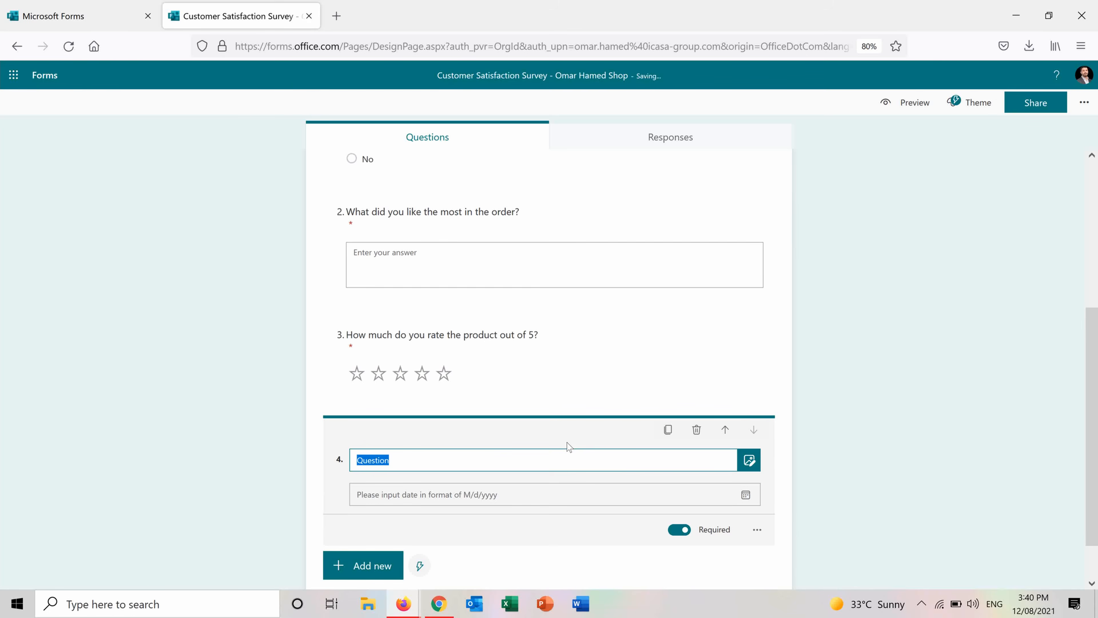
pyautogui.write('When did you receive your order')
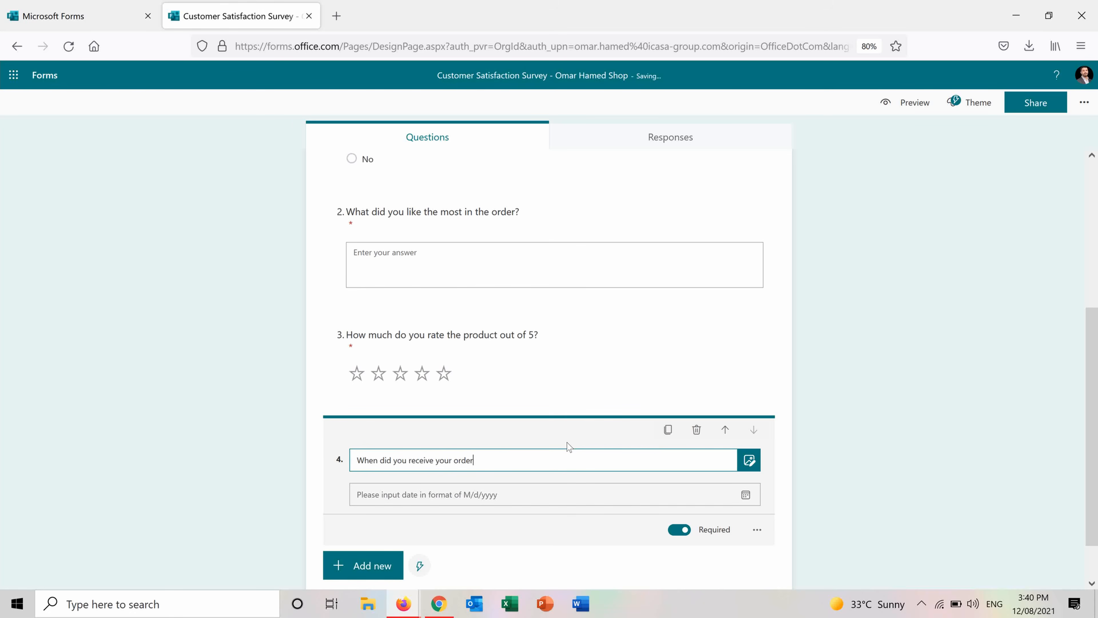
pyautogui.write('?')
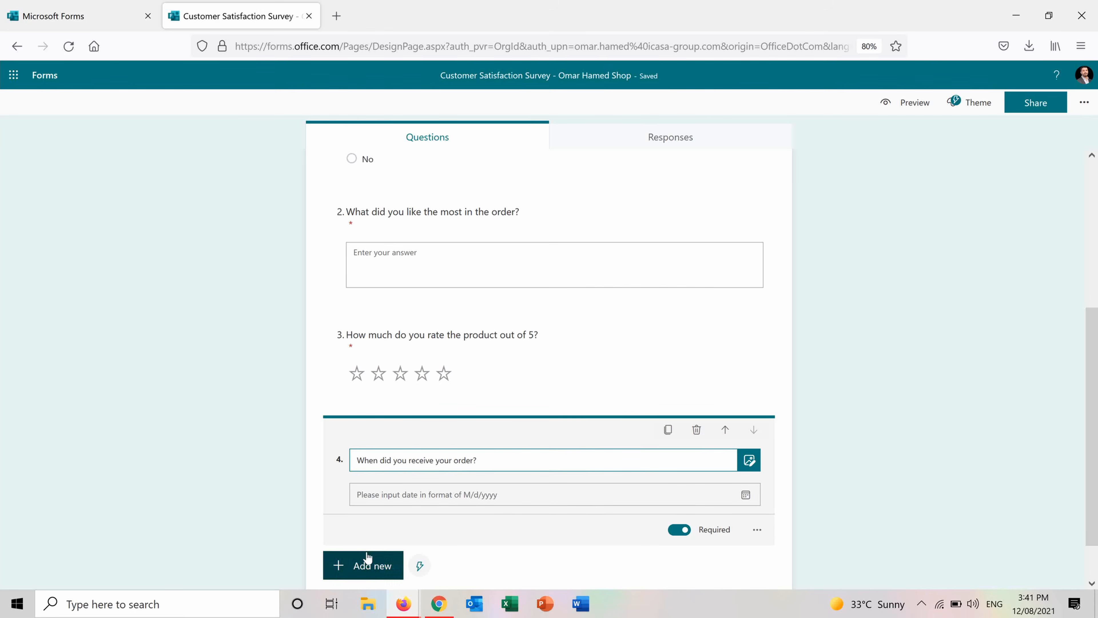
# Add a ranking question, "What did you like the most in our product?", below the date question.
pyautogui.click(367, 562)
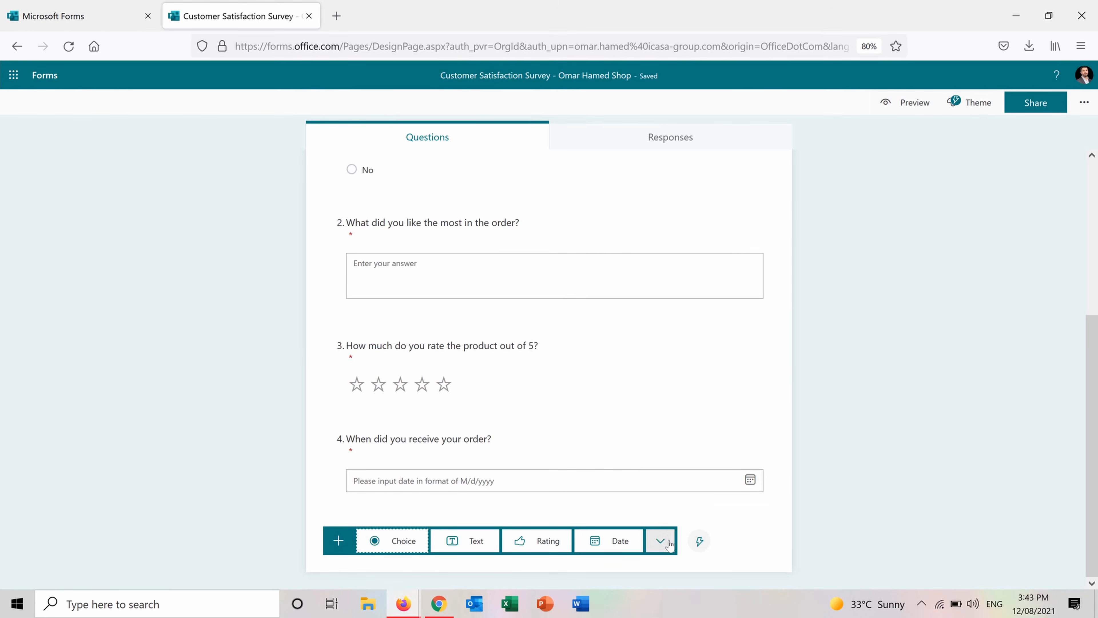
pyautogui.click(662, 540)
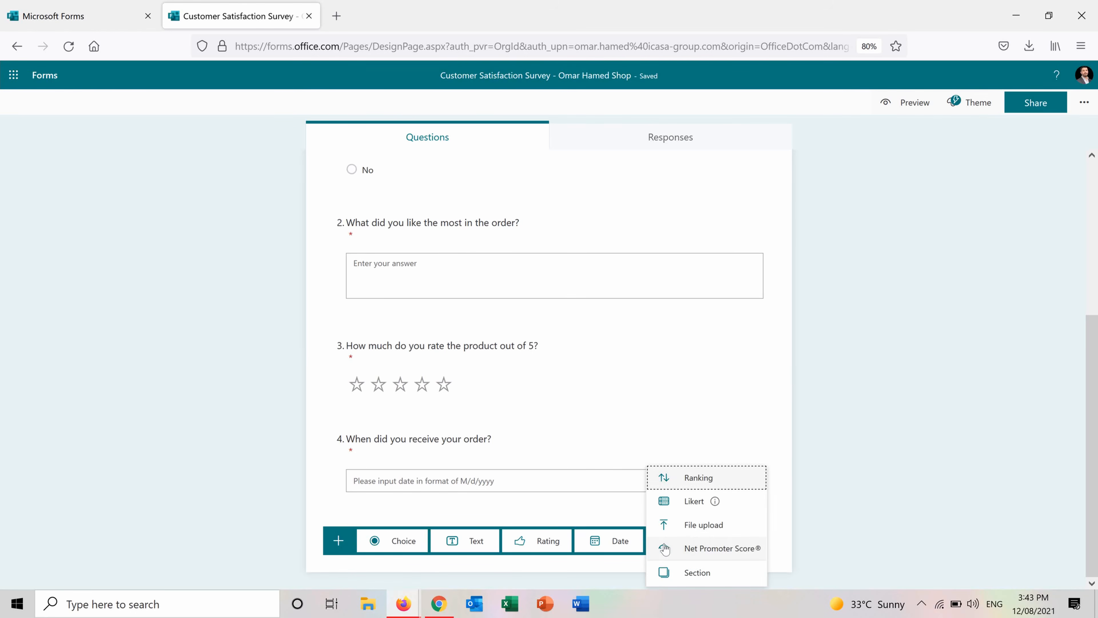
pyautogui.click(718, 477)
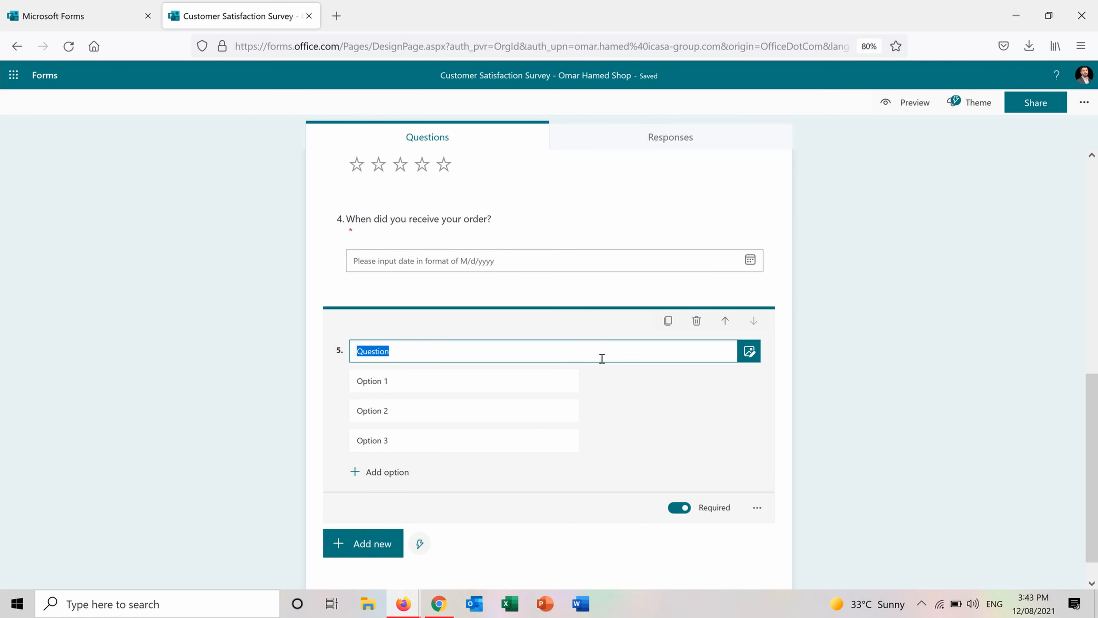
pyautogui.write('What ')
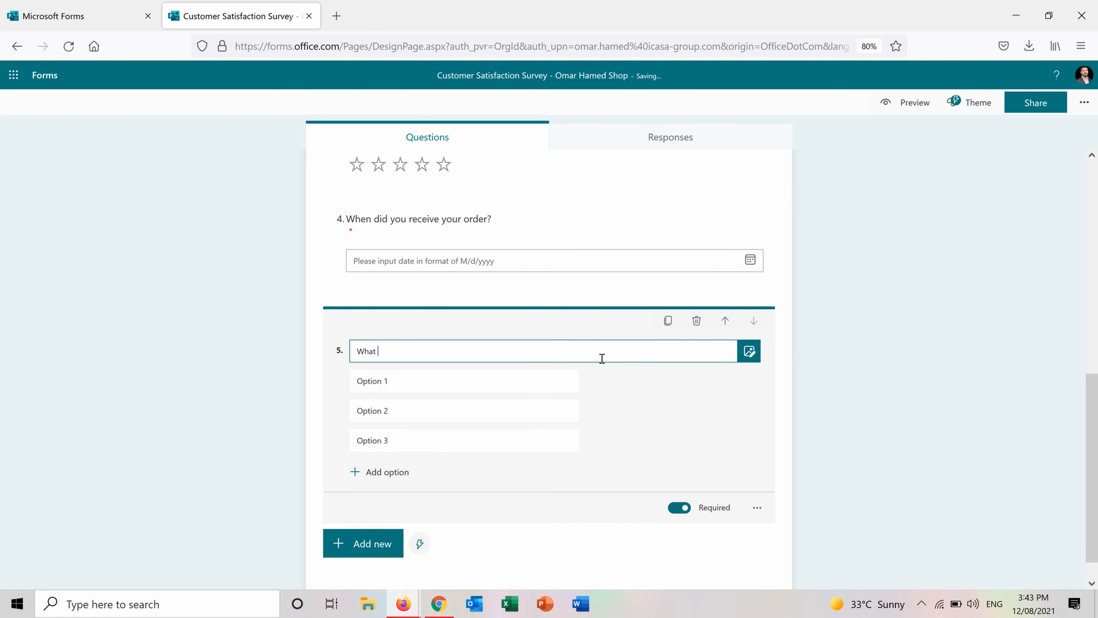
pyautogui.write('did you like the most in our product?')
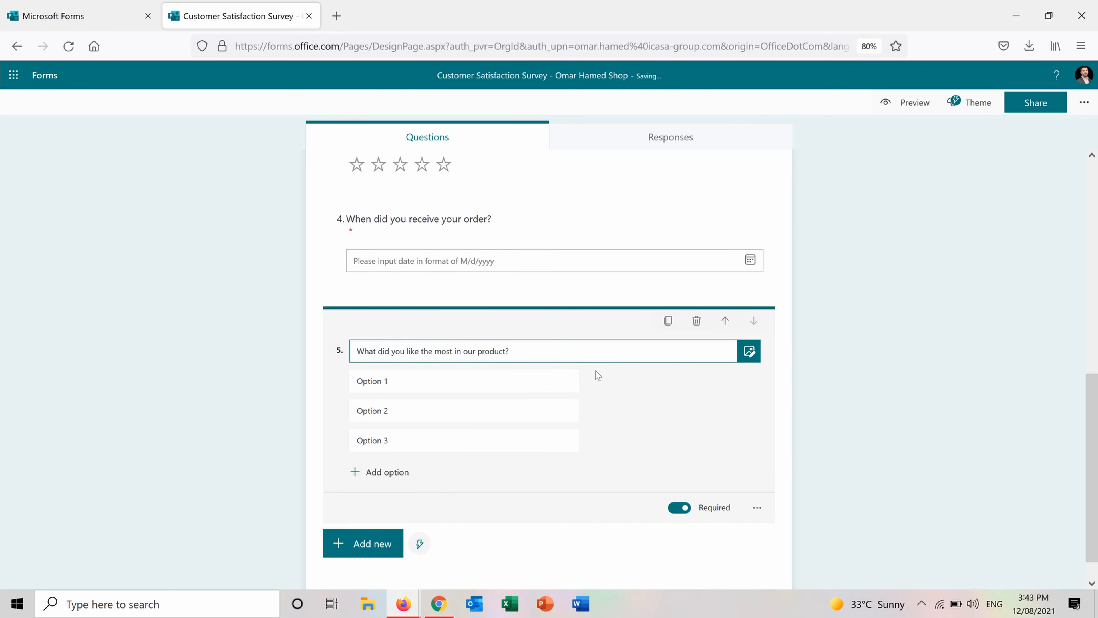
# Name the three options of the ranking question Color, Design and Size.
pyautogui.click(536, 376)
pyautogui.write('C')
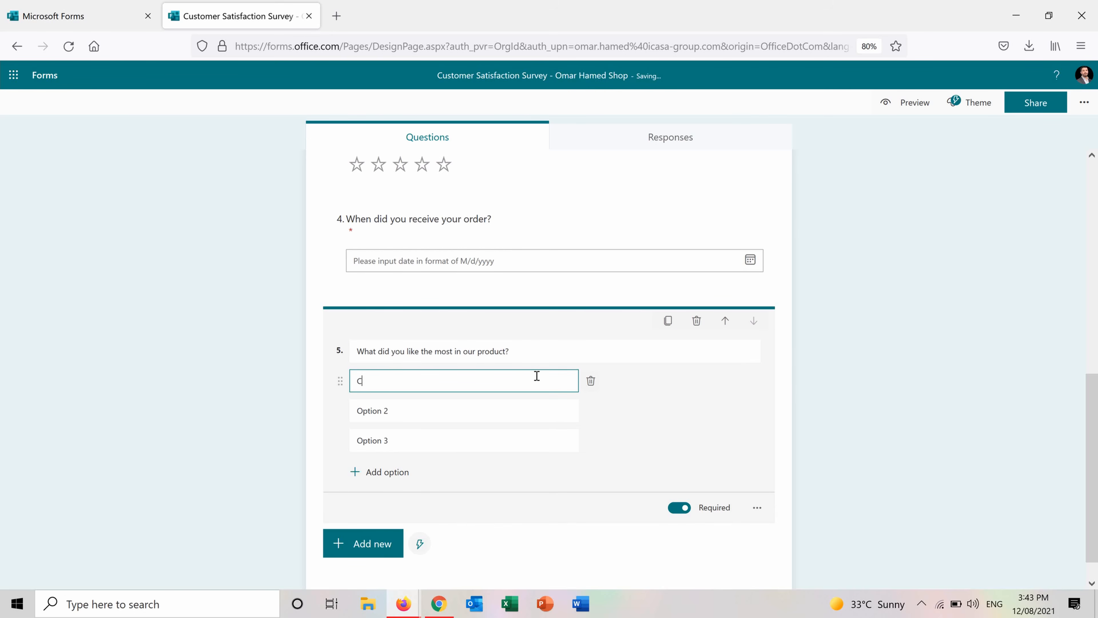
pyautogui.write('olor')
pyautogui.click(504, 408)
pyautogui.write('Design')
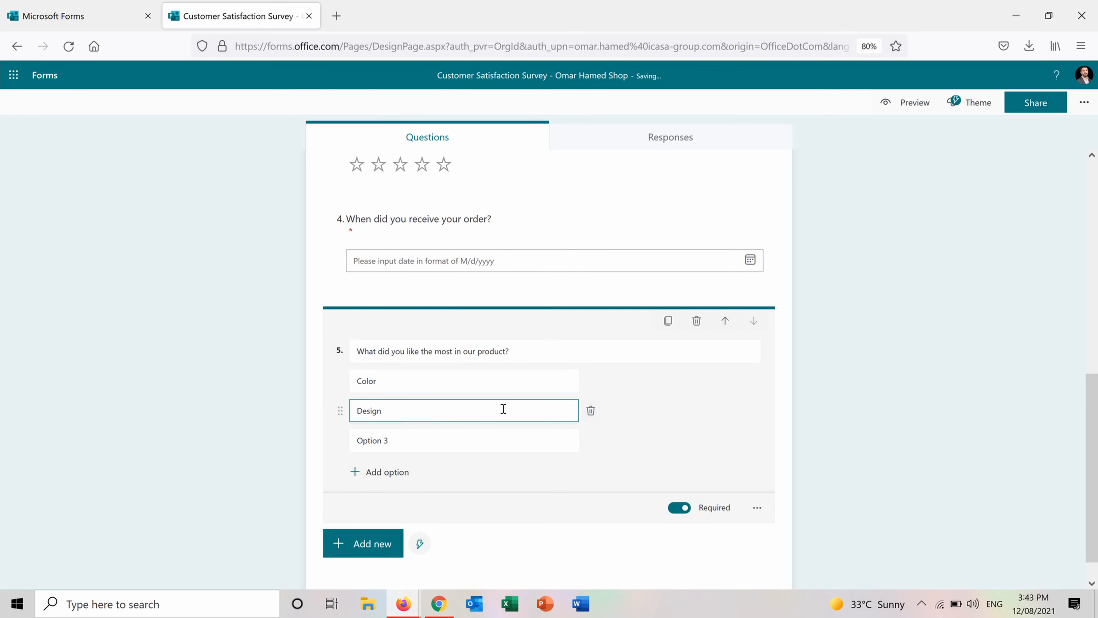
pyautogui.click(473, 432)
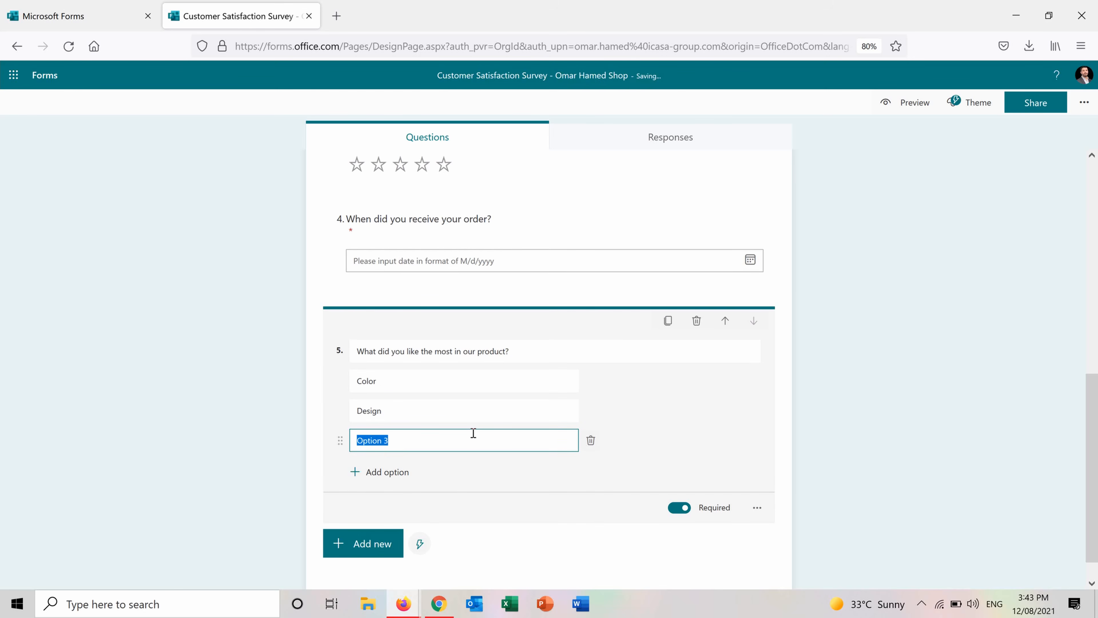
pyautogui.write('Size')
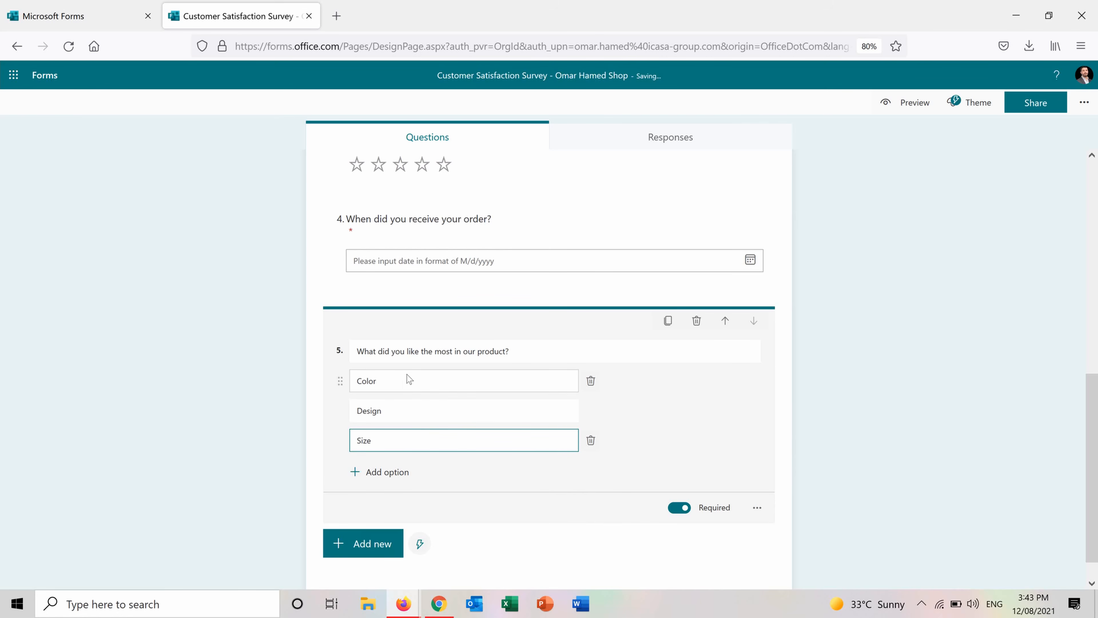
pyautogui.moveTo(339, 384)
pyautogui.mouseDown()
pyautogui.moveTo(341, 439)
pyautogui.moveTo(334, 384)
pyautogui.mouseUp()
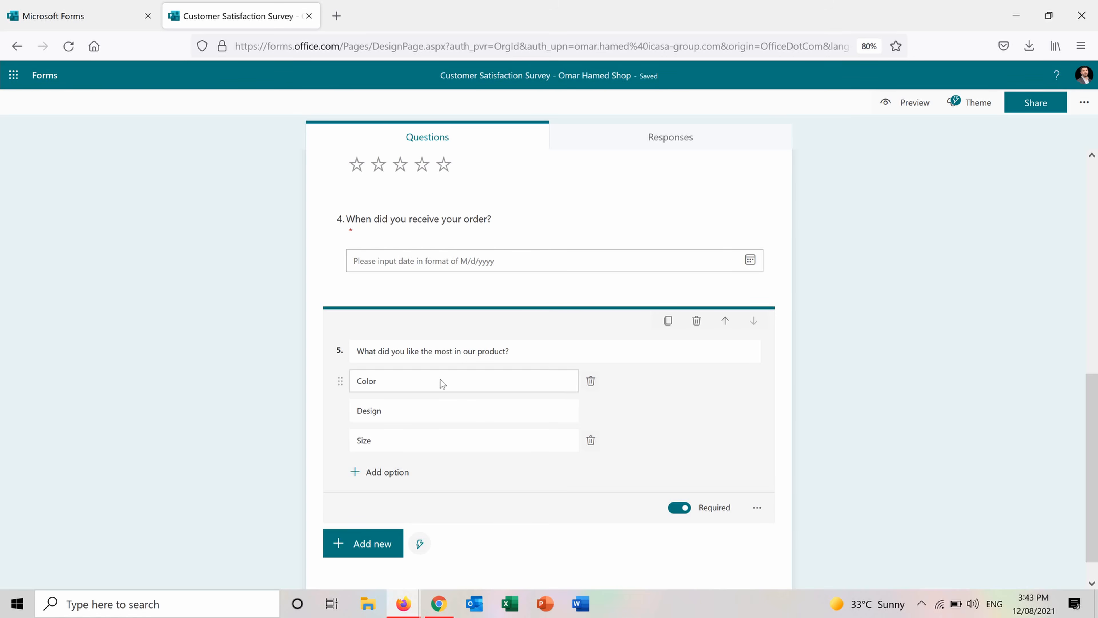
pyautogui.click(757, 509)
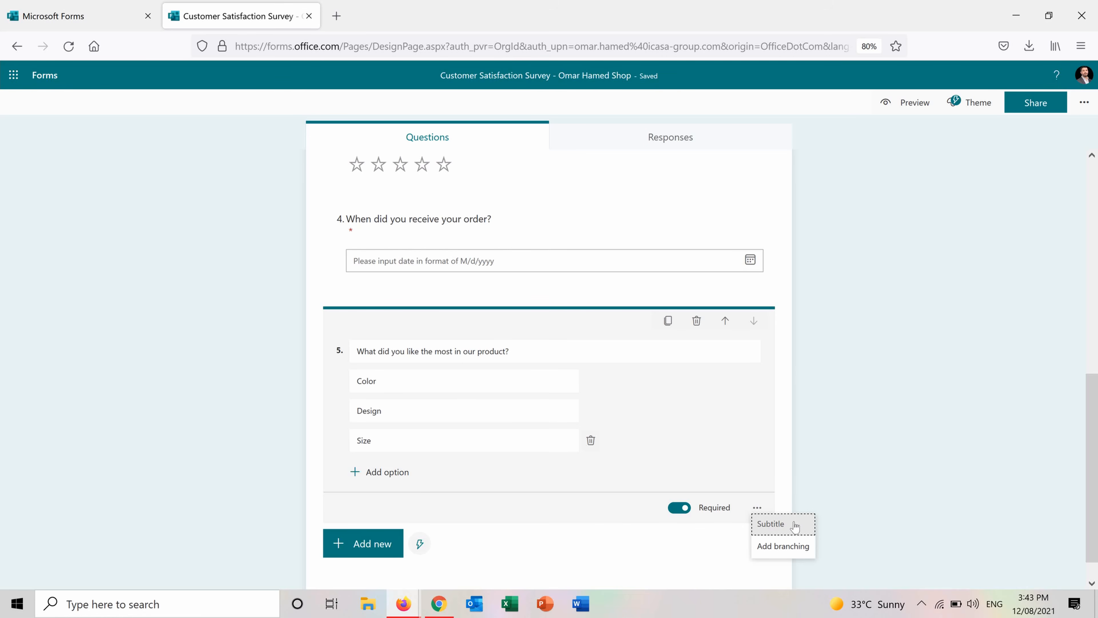
pyautogui.click(622, 552)
# Add a Likert question, "How Satisfied are you with the following", below the ranking question.
pyautogui.click(362, 544)
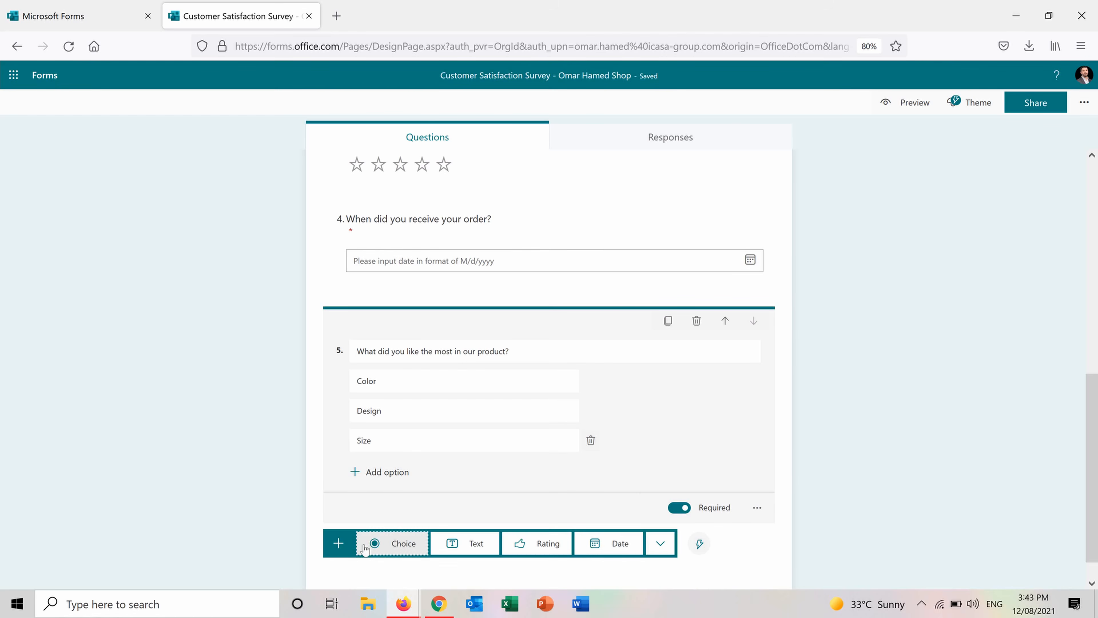
pyautogui.click(665, 544)
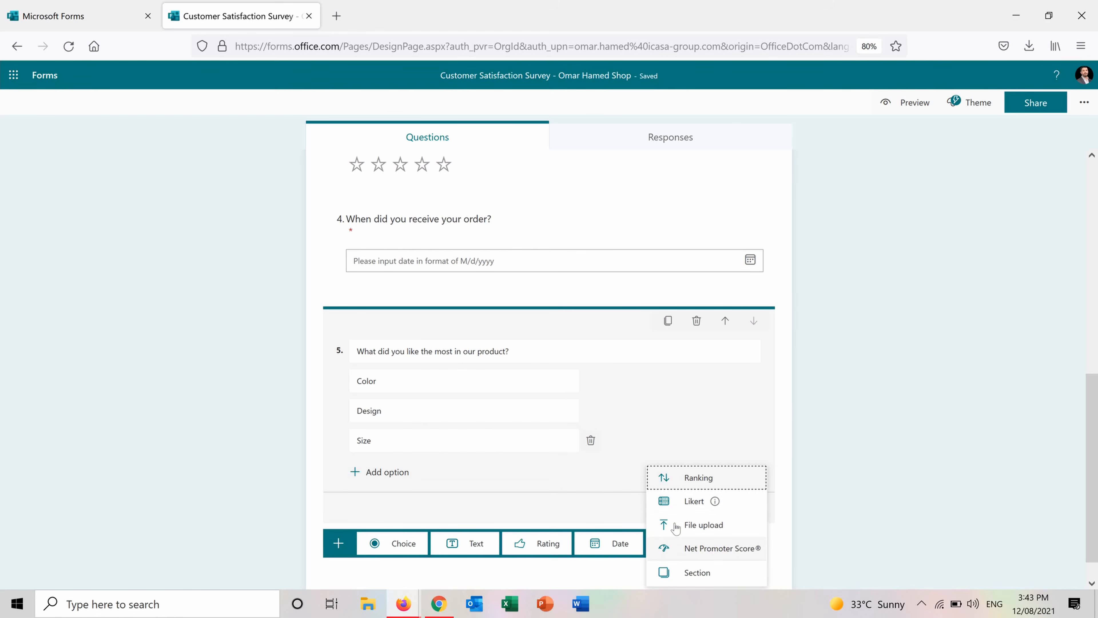
pyautogui.moveTo(734, 502)
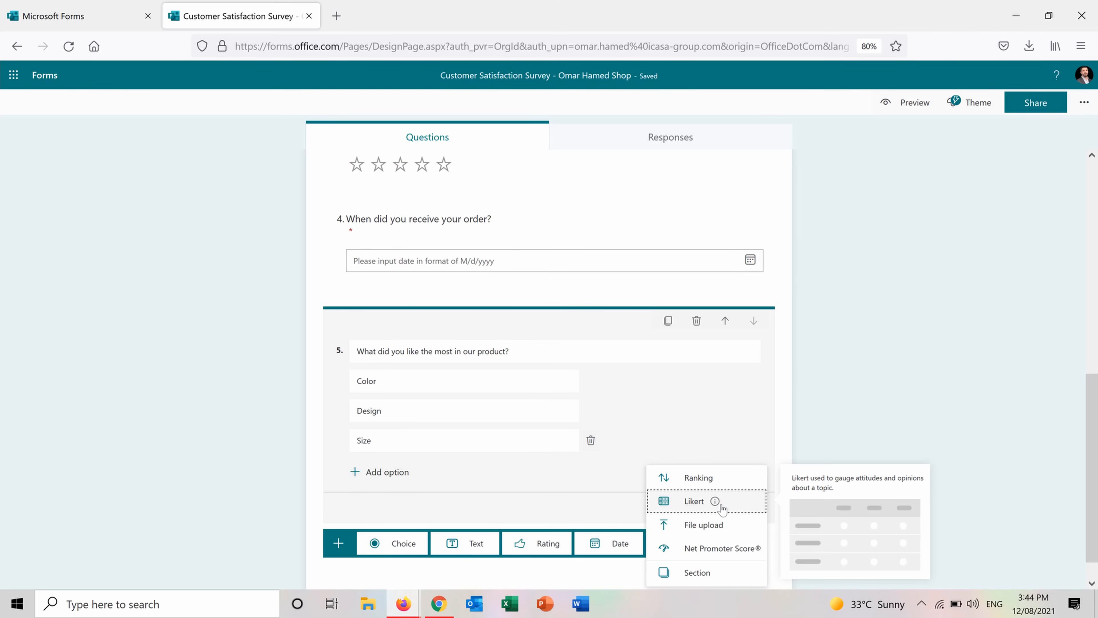
pyautogui.click(694, 501)
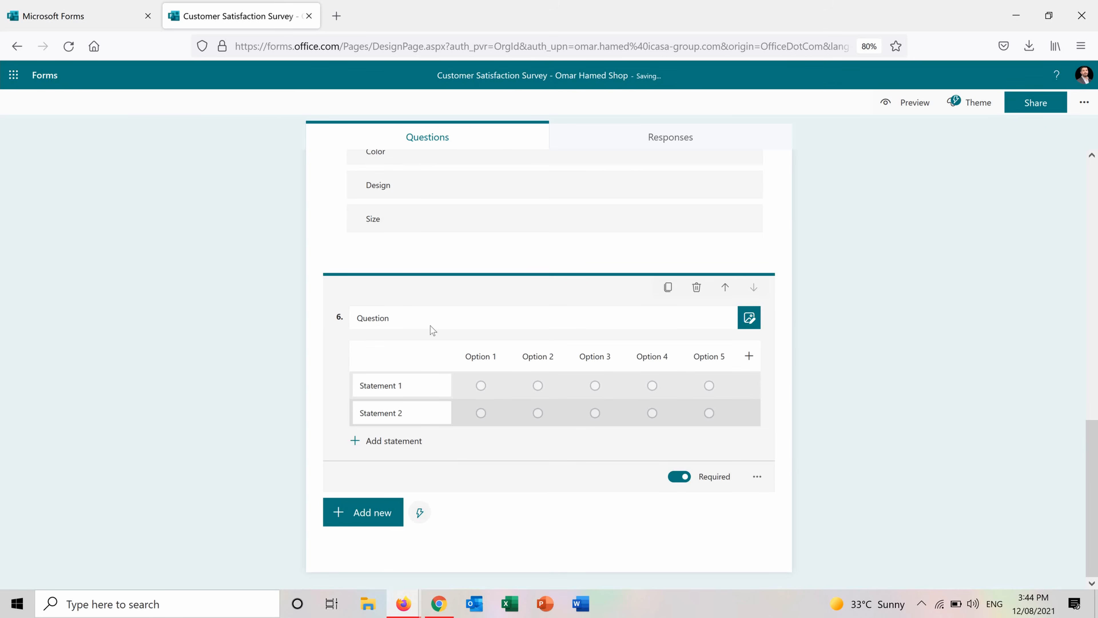
pyautogui.doubleClick(387, 317)
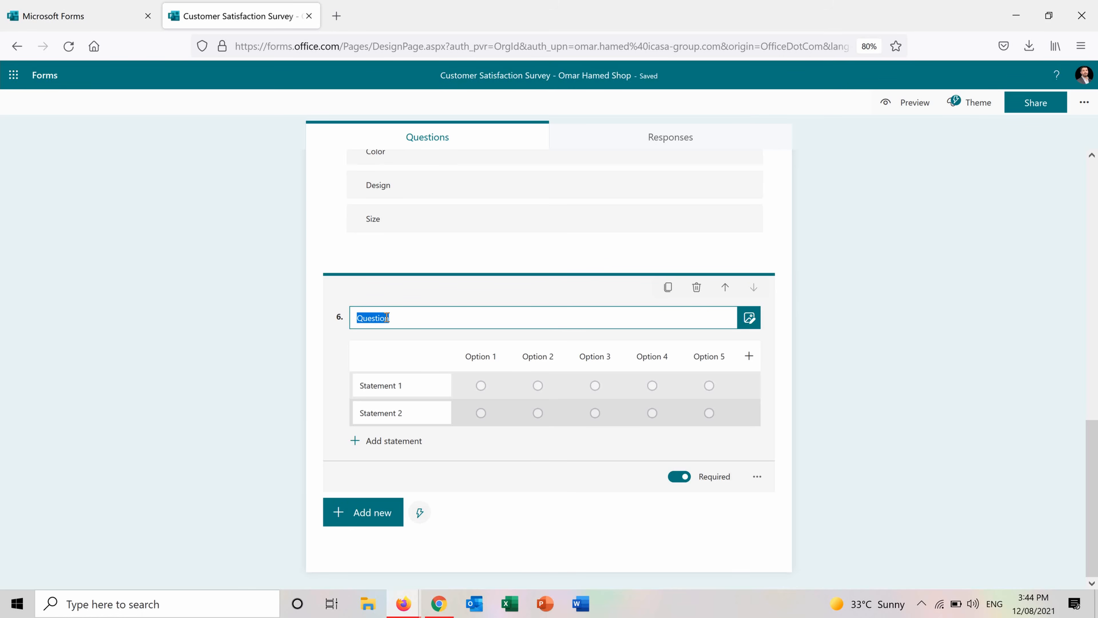
pyautogui.write('H')
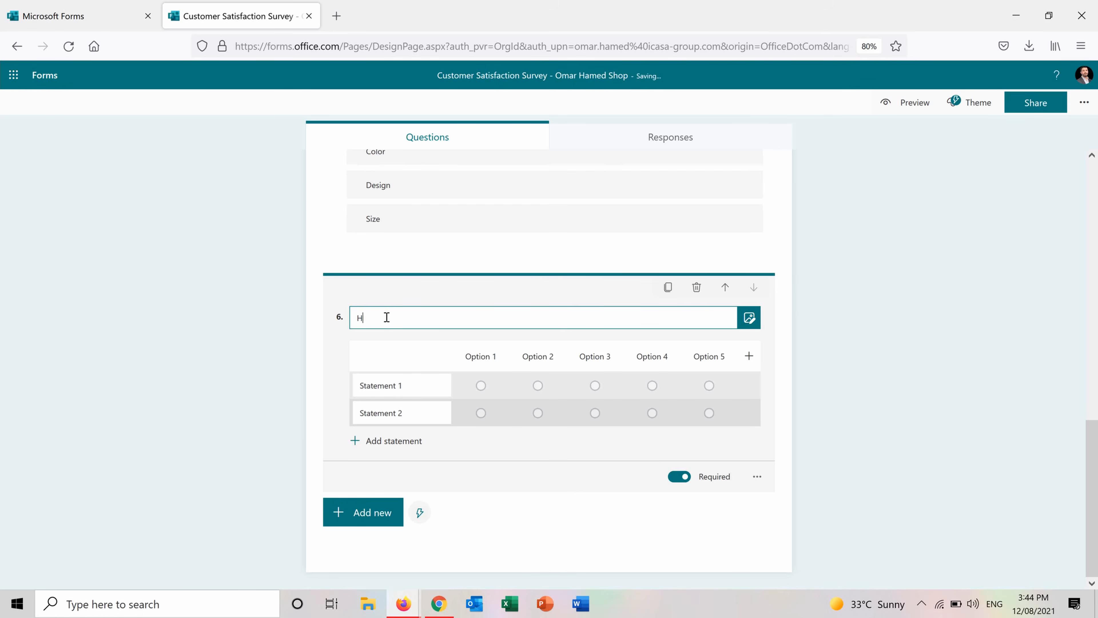
pyautogui.write('ow Satisfied are you with the ')
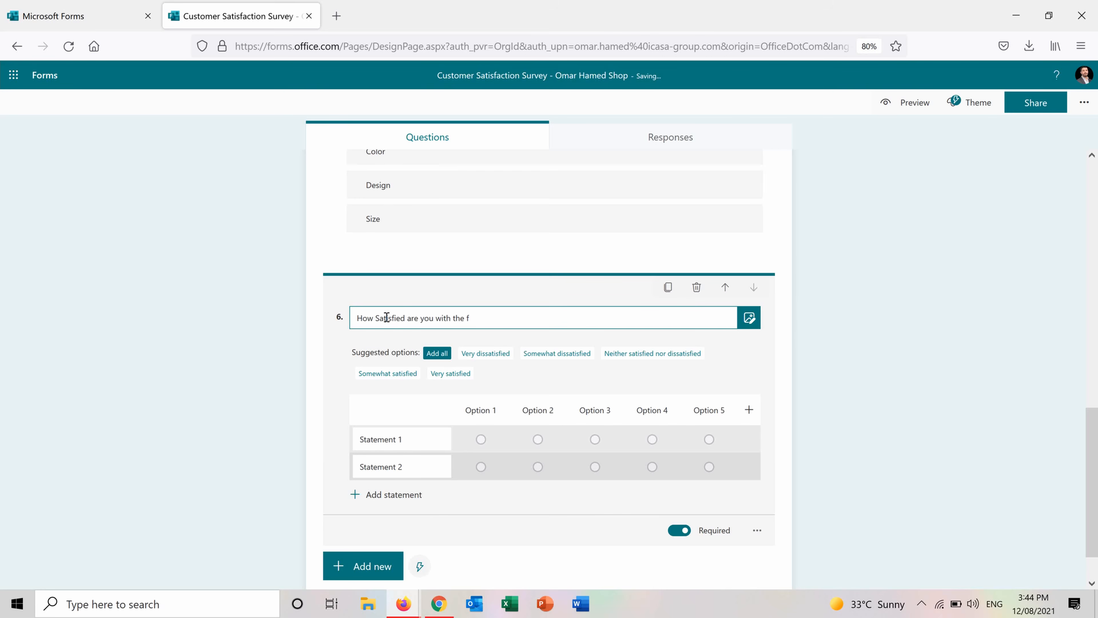
pyautogui.write('following')
# Fill the Likert columns with the suggested options Very dissatisfied, Somewhat dissatisfied, Neither satisfied nor dissatisfied, Somewhat satisfied and Very satisfied.
pyautogui.click(490, 362)
pyautogui.click(504, 363)
pyautogui.click(524, 361)
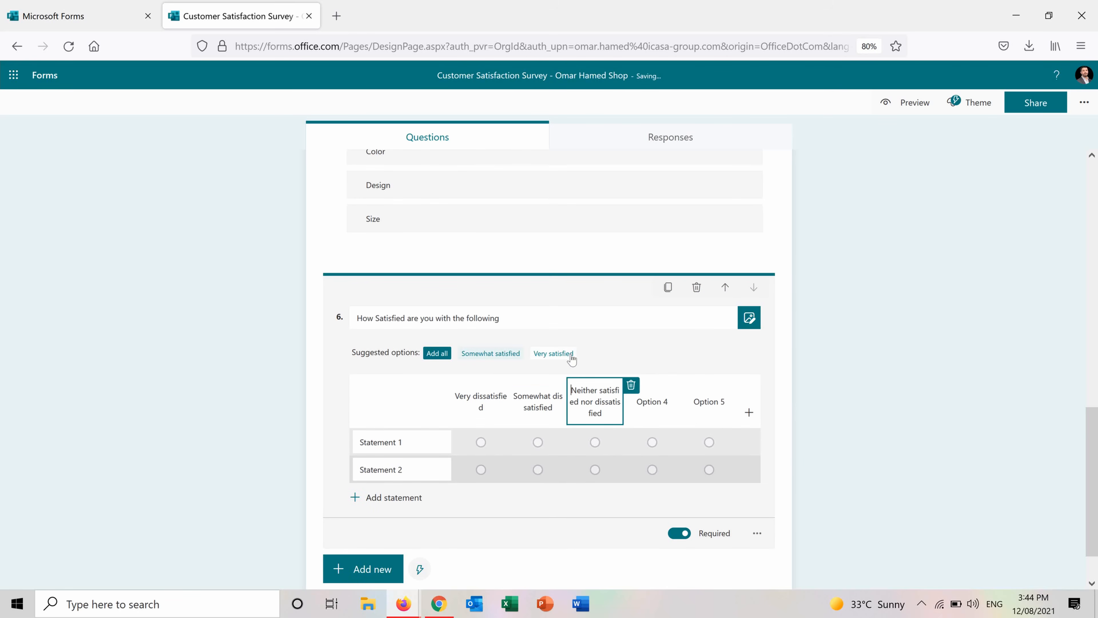
pyautogui.click(511, 357)
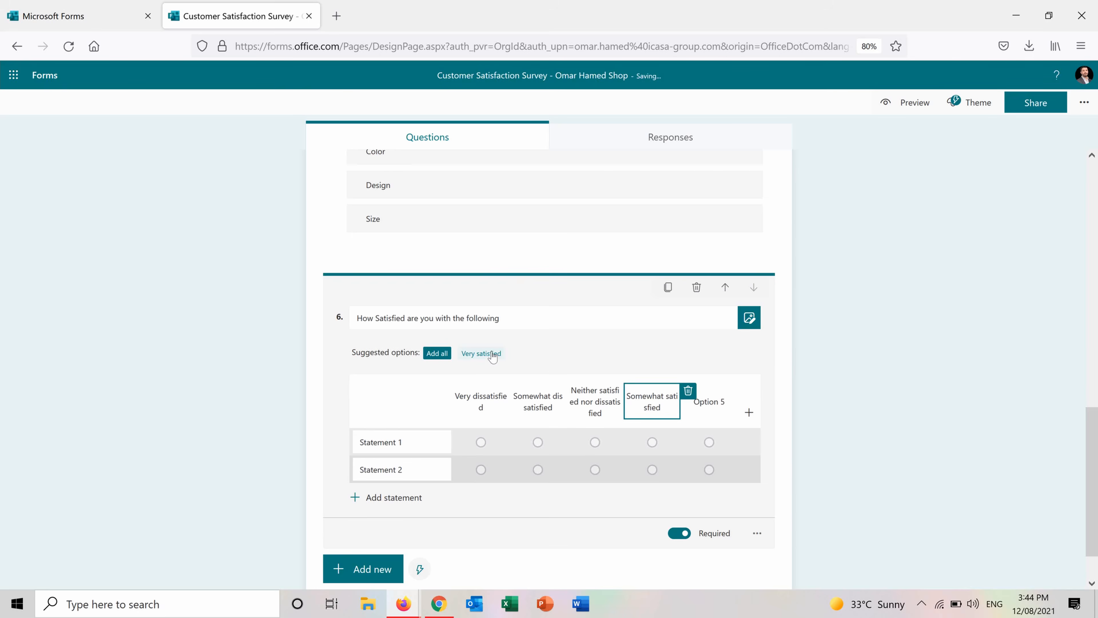
pyautogui.click(481, 353)
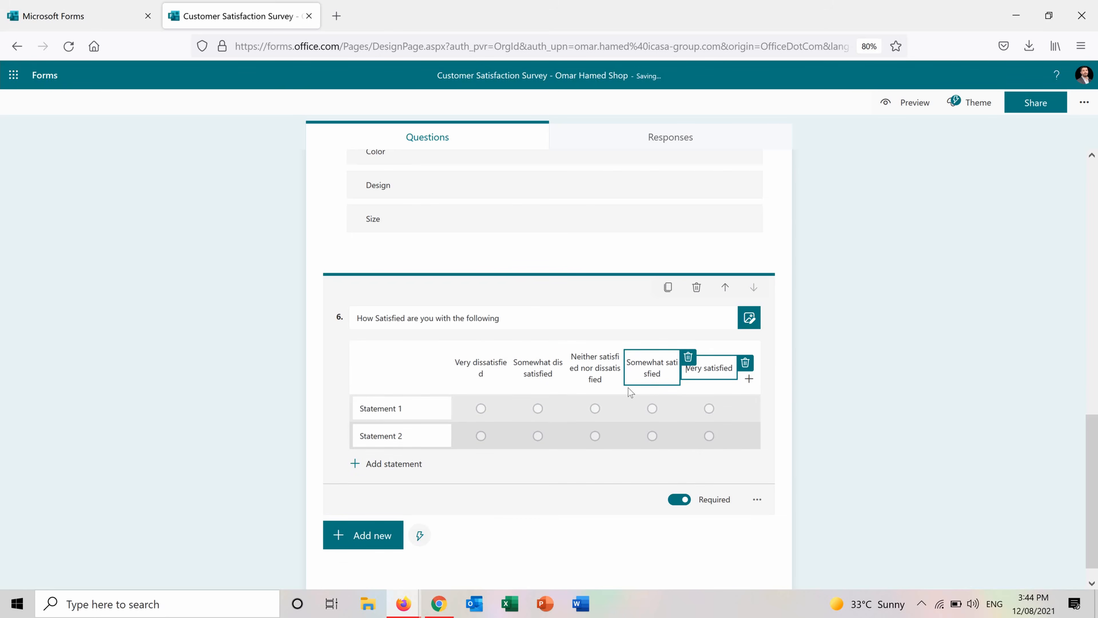
# Name the two Likert statements Packaging and Delivery time.
pyautogui.click(420, 406)
pyautogui.write('Packaging')
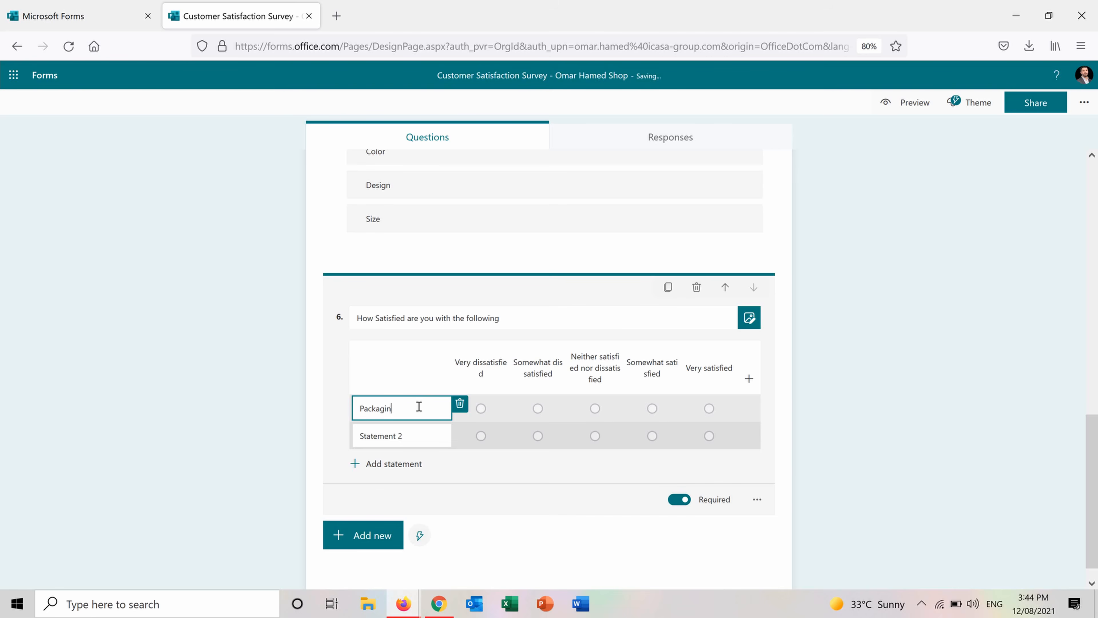
pyautogui.click(409, 434)
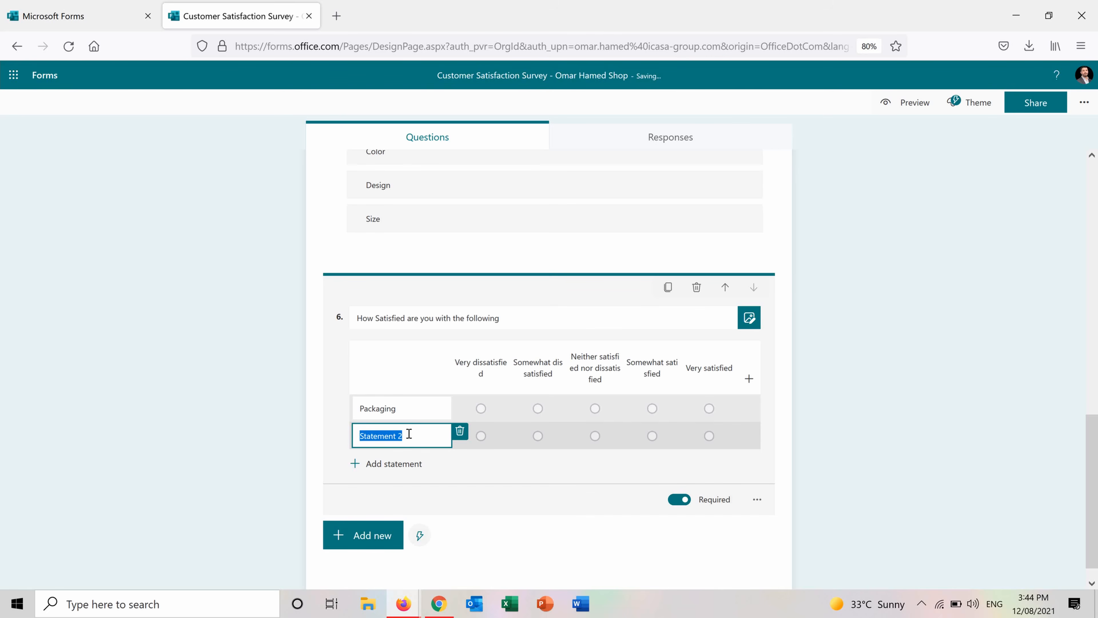
pyautogui.write('Delivery time')
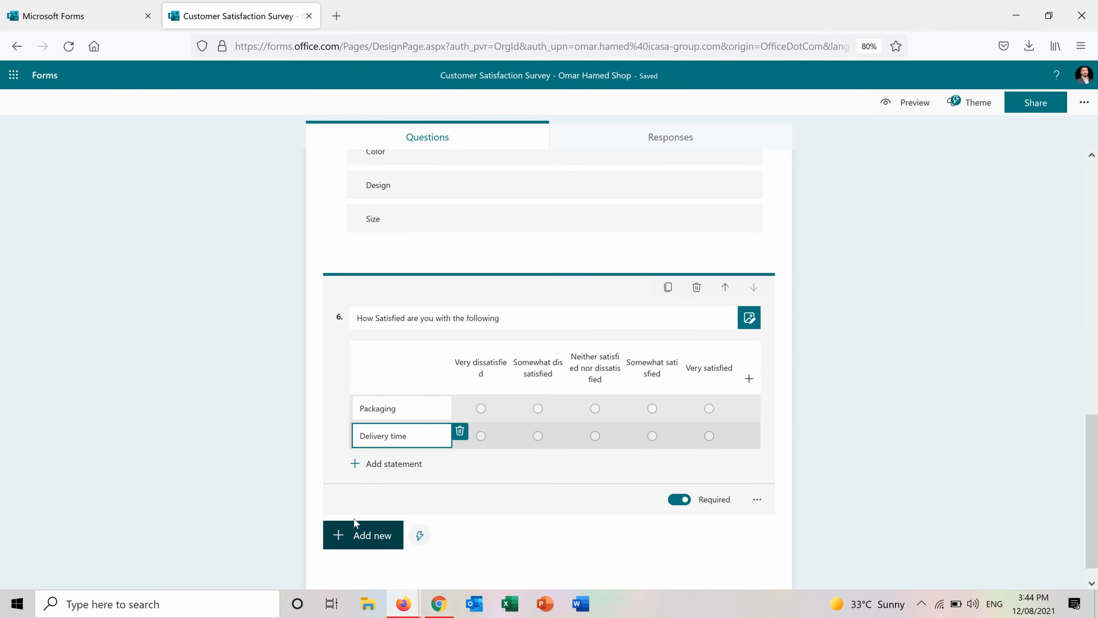
# Add a file upload question below the Likert question and title it "Upload an image with our product".
pyautogui.click(363, 535)
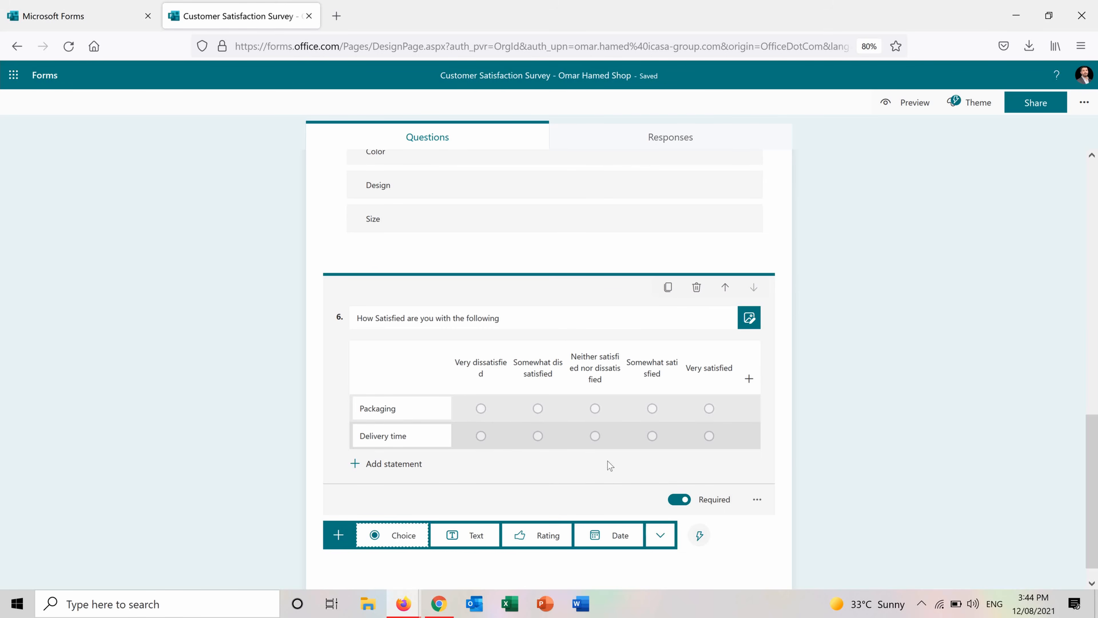
pyautogui.click(670, 537)
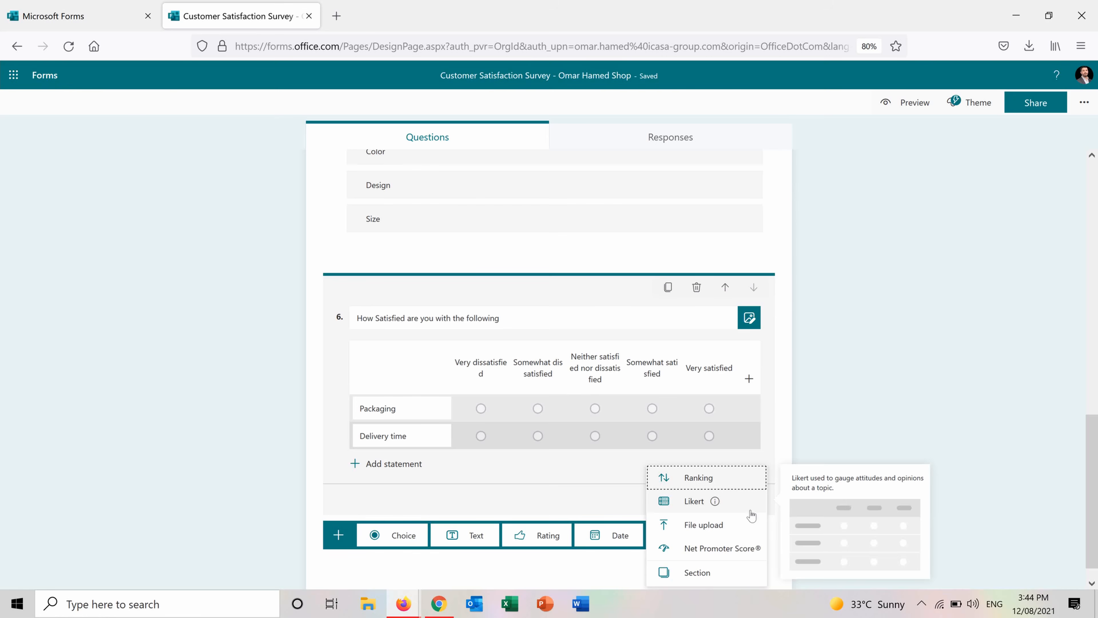
pyautogui.click(729, 526)
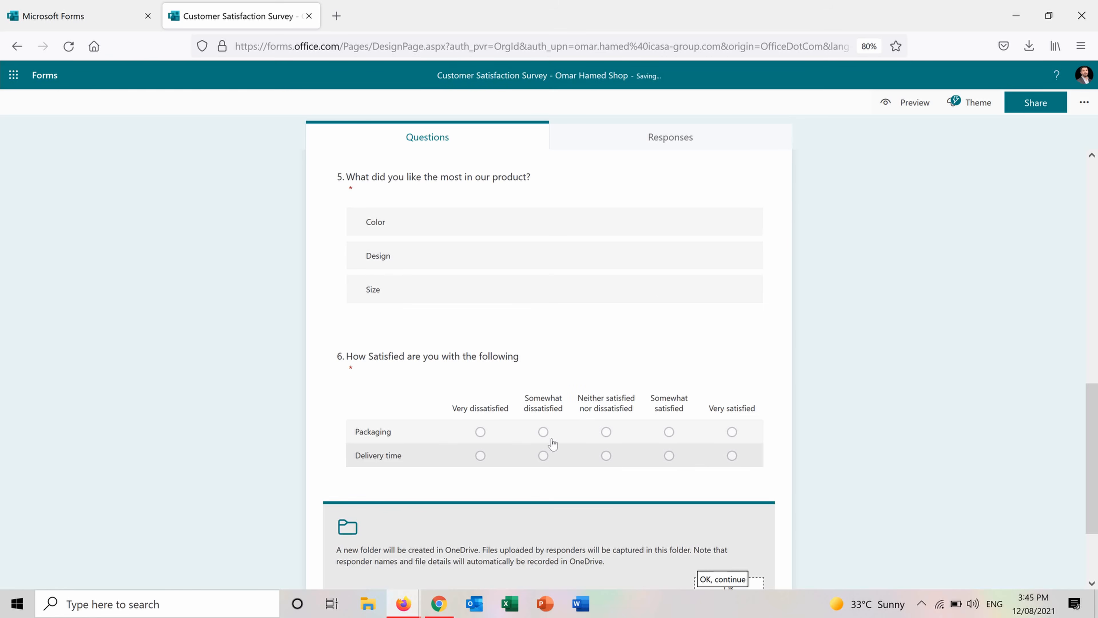
pyautogui.click(745, 580)
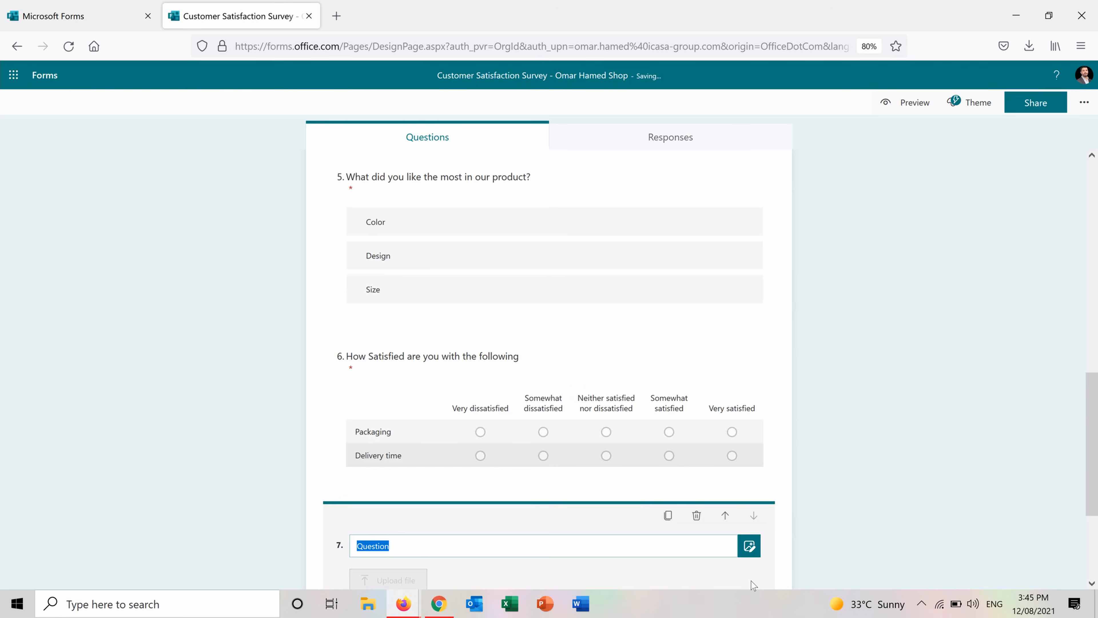
pyautogui.moveTo(1093, 415); pyautogui.dragTo(1094, 452)
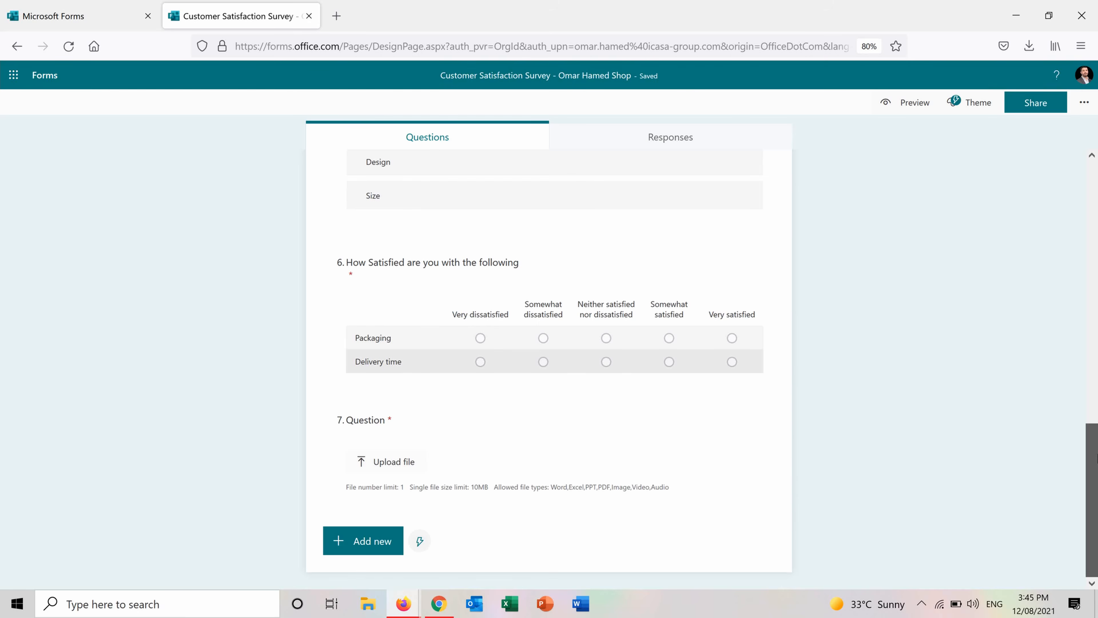
pyautogui.click(508, 430)
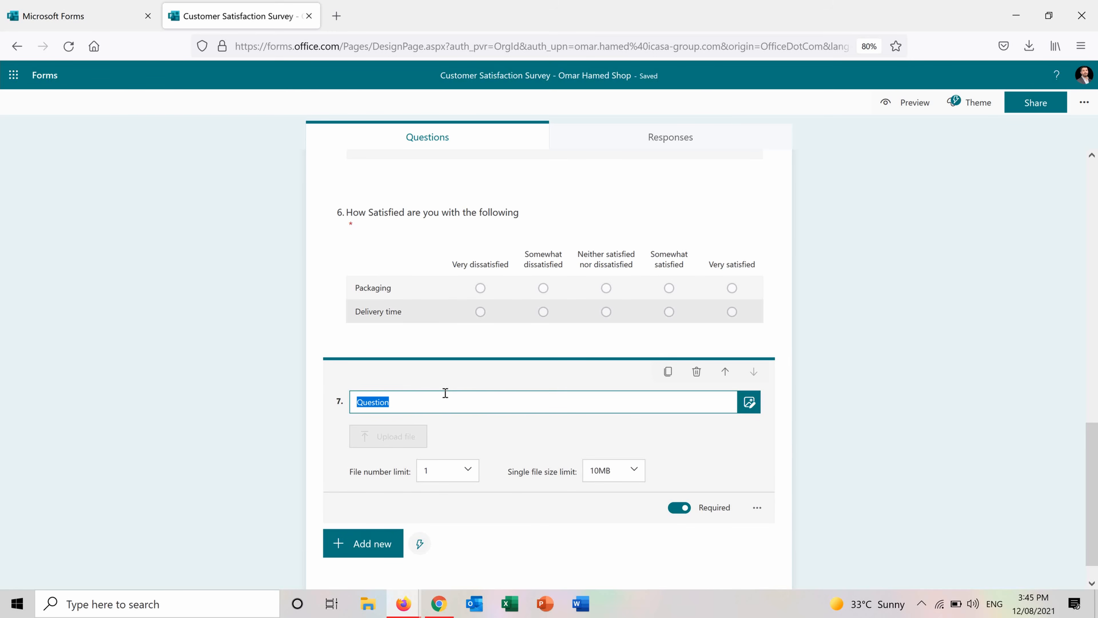
pyautogui.write('Uplo')
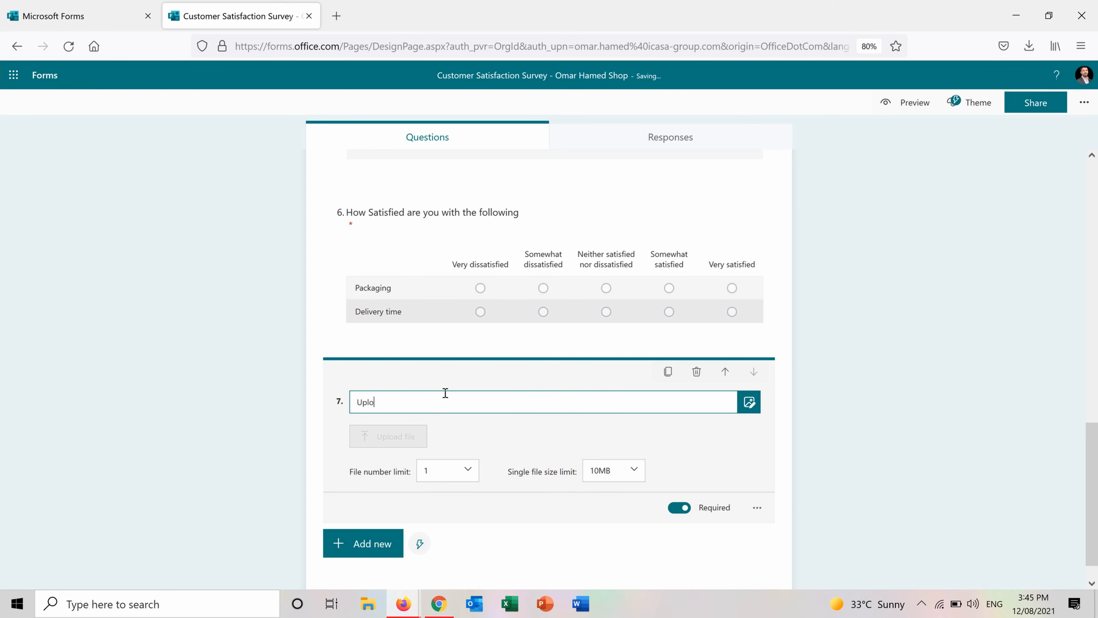
pyautogui.write('ad an image with our product')
# Keep the upload question's limits at 1 file and 10MB, and make the question optional.
pyautogui.click(461, 482)
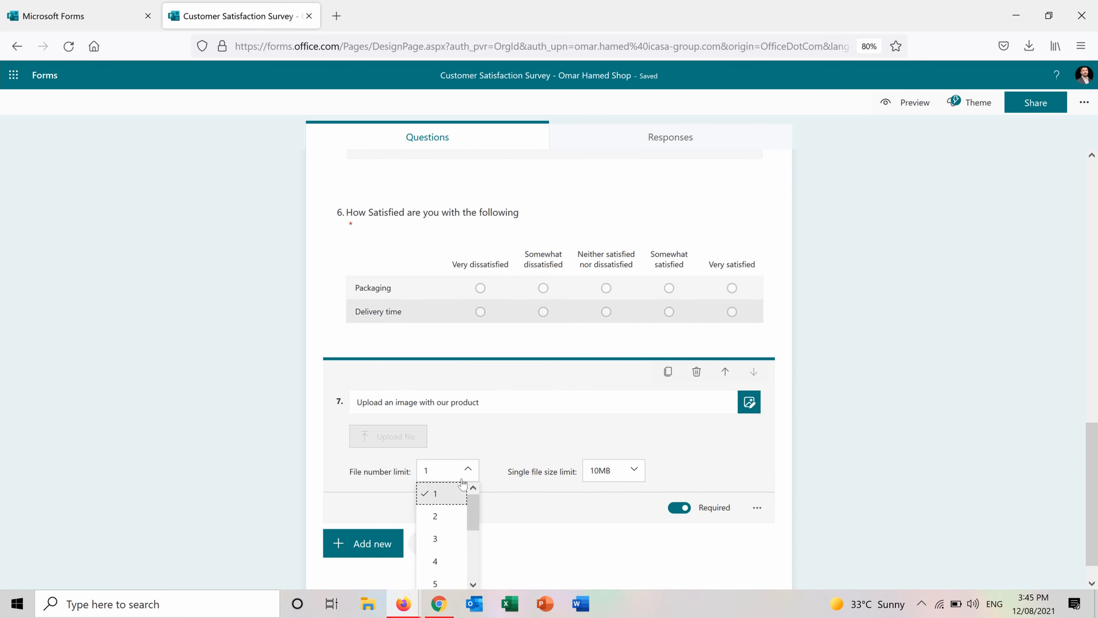
pyautogui.click(469, 475)
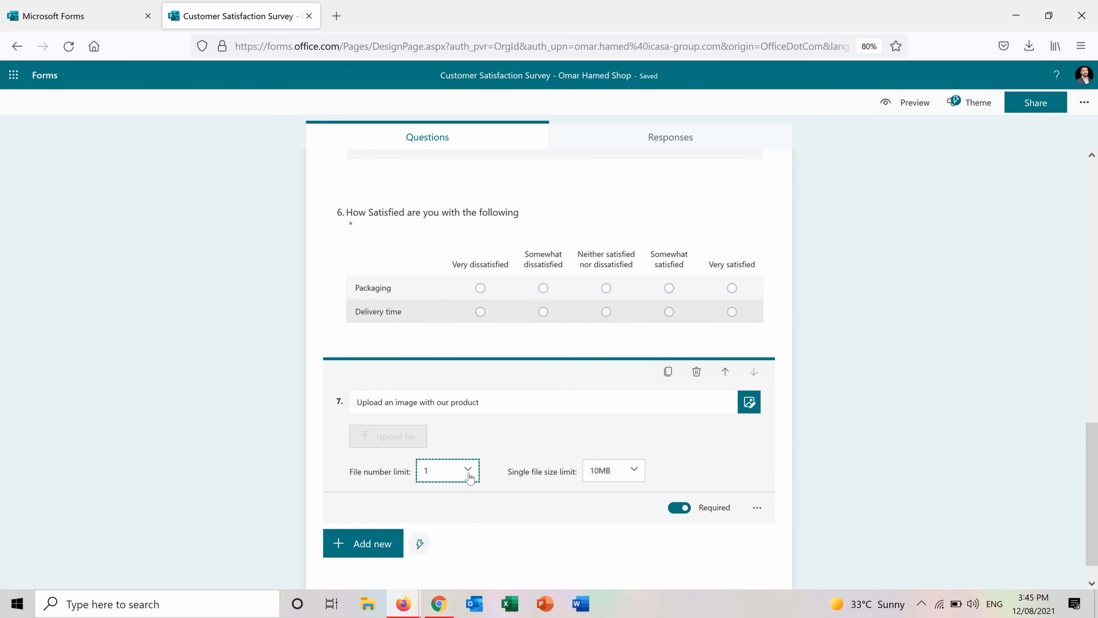
pyautogui.click(645, 479)
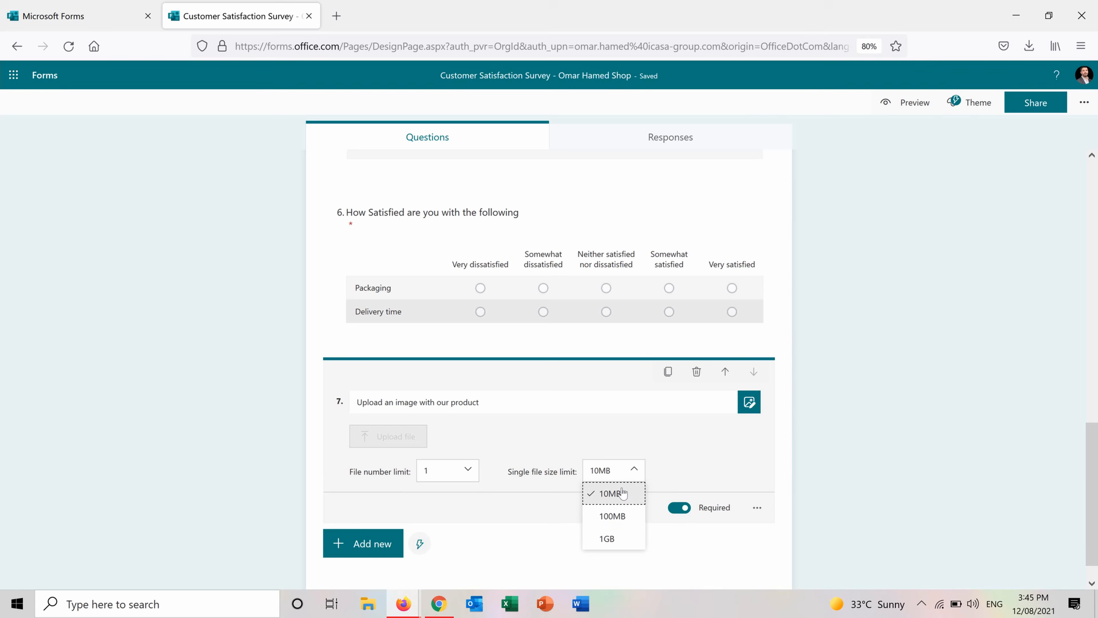
pyautogui.click(619, 500)
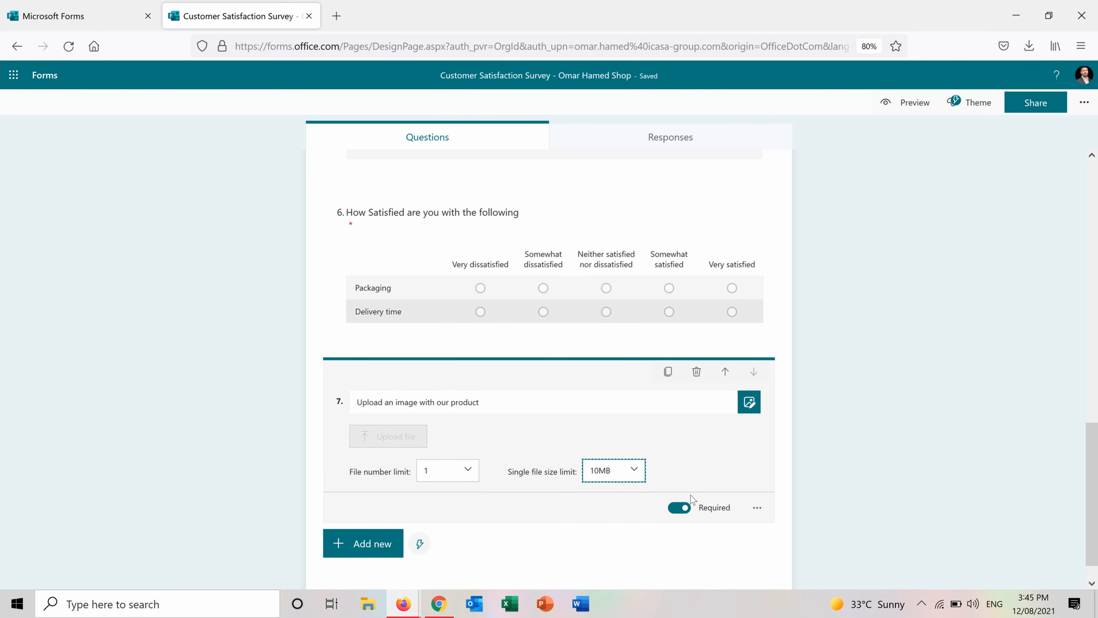
pyautogui.click(679, 508)
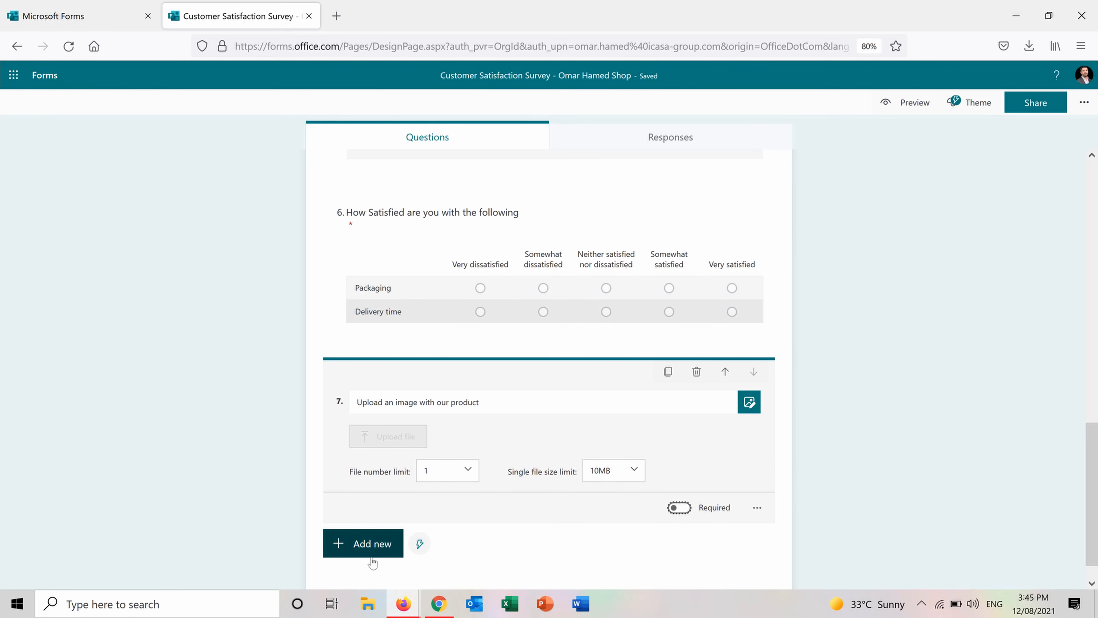
# Add a Net Promoter Score question as the last question of the survey and make it required.
pyautogui.click(347, 556)
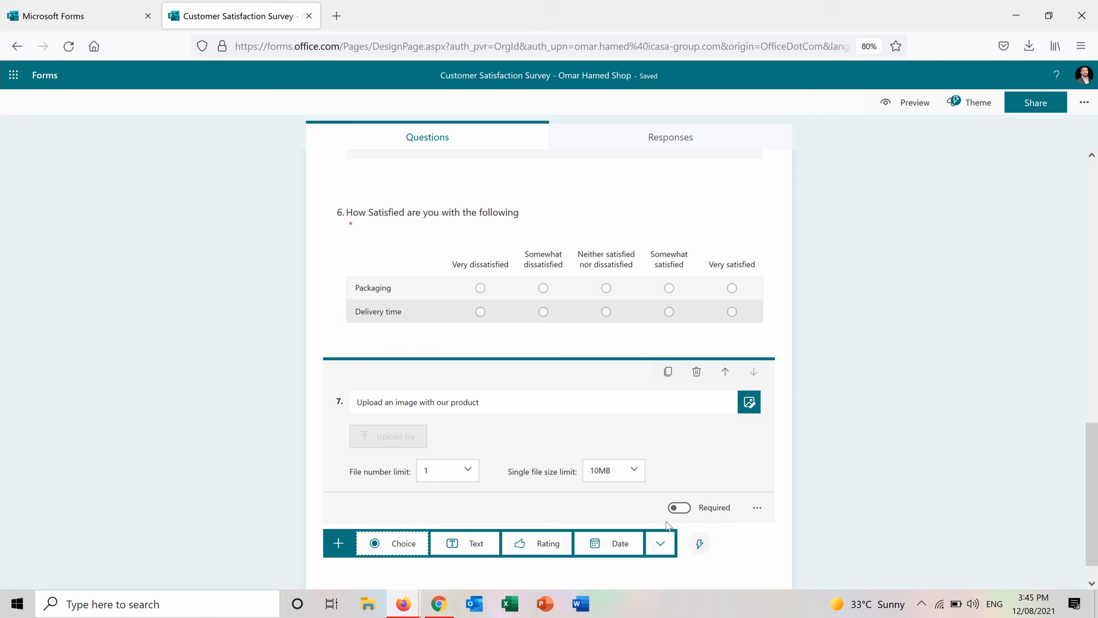
pyautogui.click(662, 543)
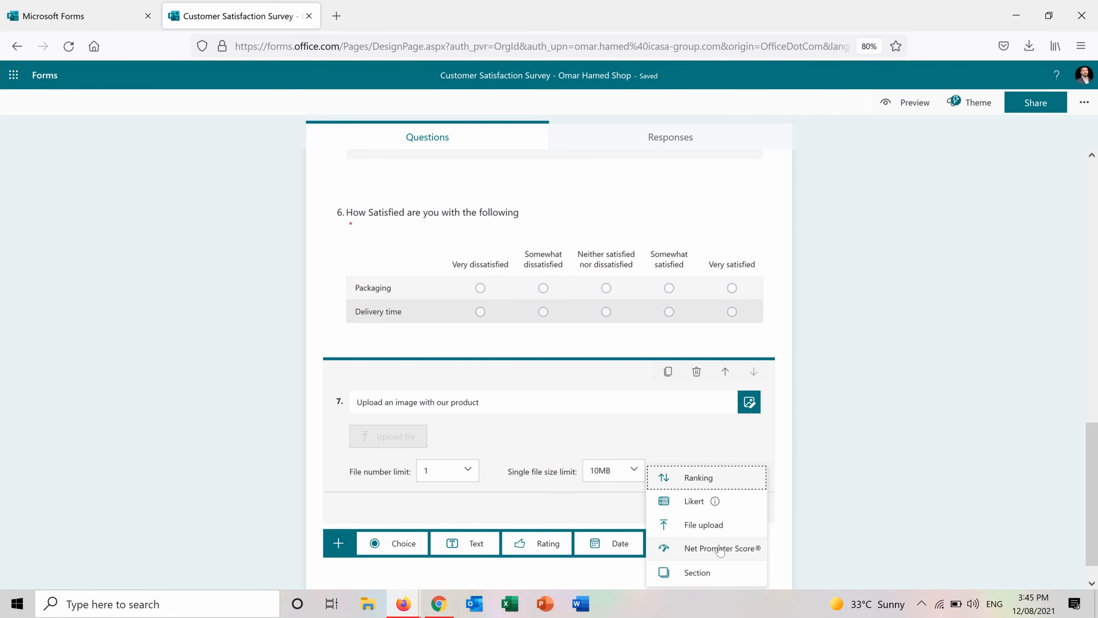
pyautogui.click(677, 553)
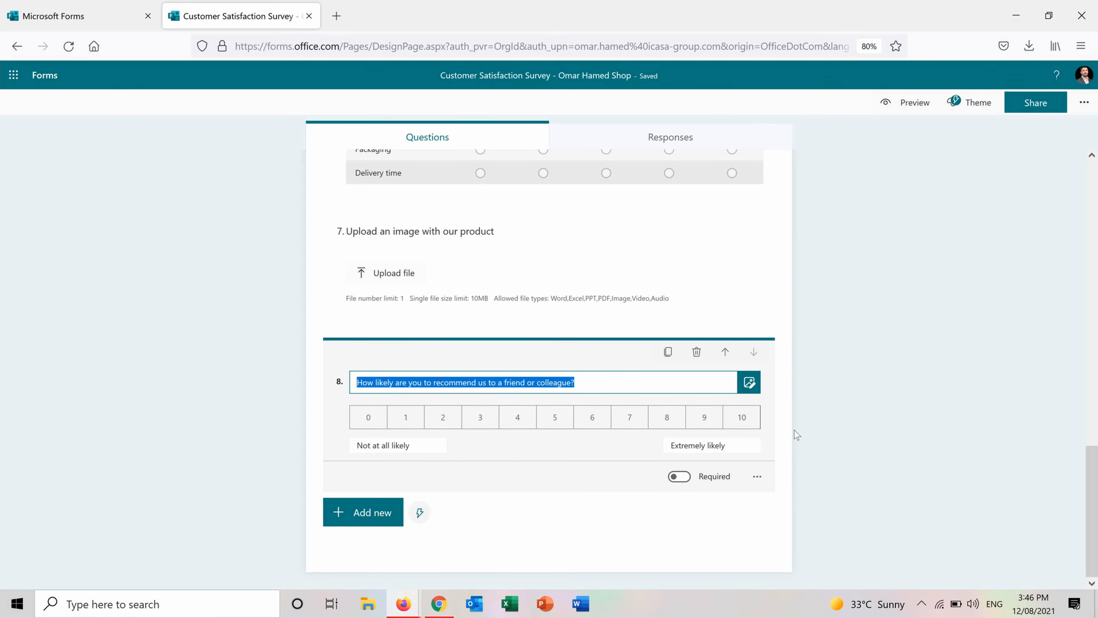
pyautogui.click(679, 477)
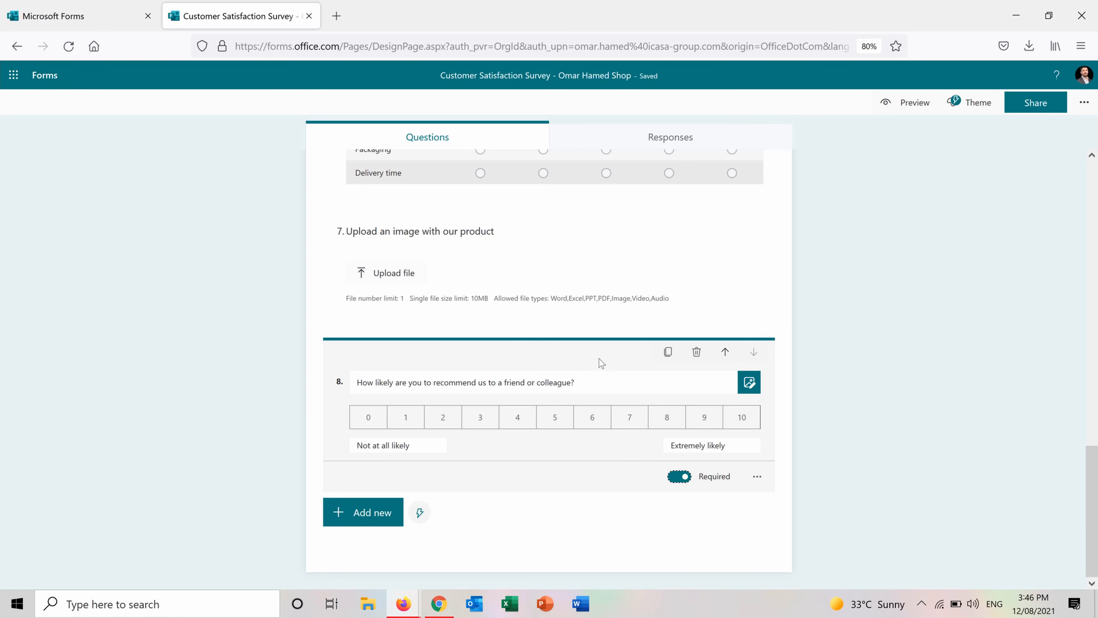
pyautogui.click(725, 353)
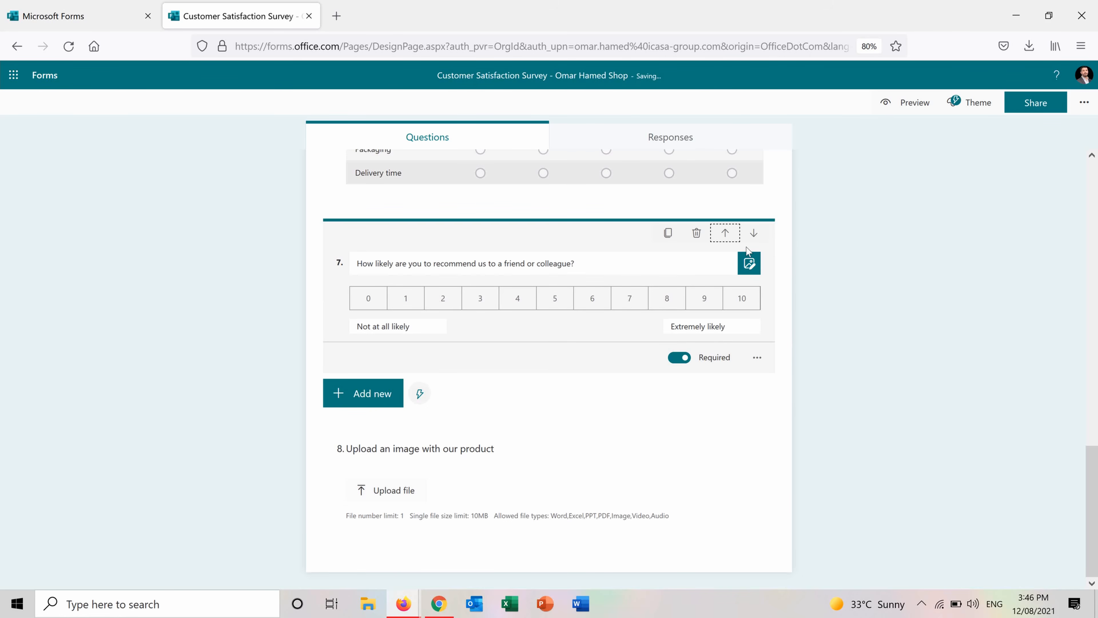
pyautogui.click(753, 237)
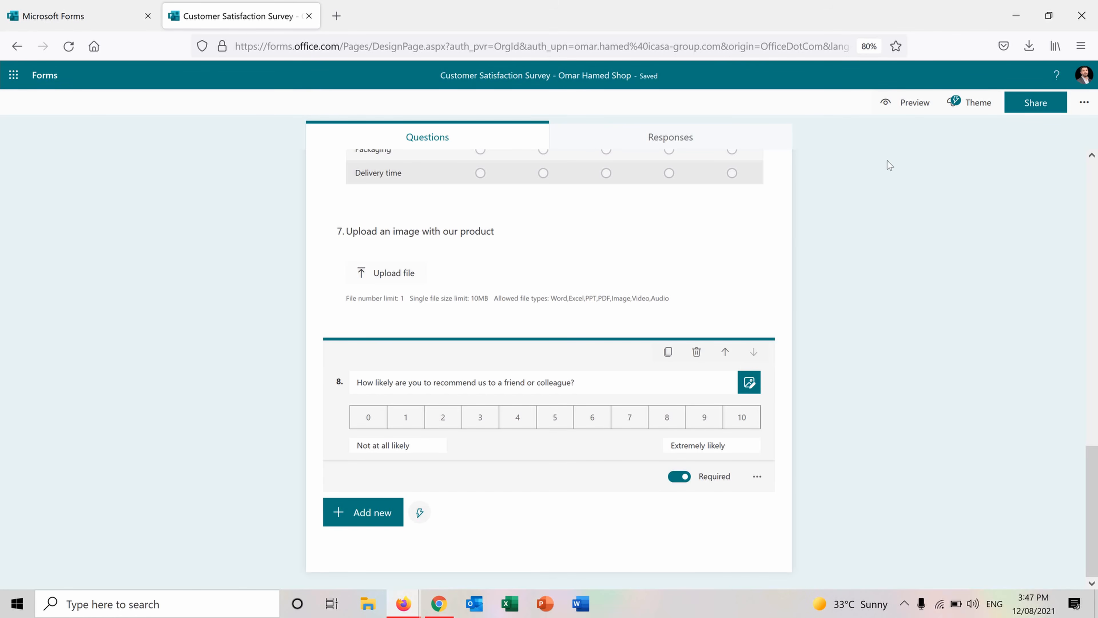
# Preview the survey in the computer and mobile layouts, and return to editing.
pyautogui.click(914, 103)
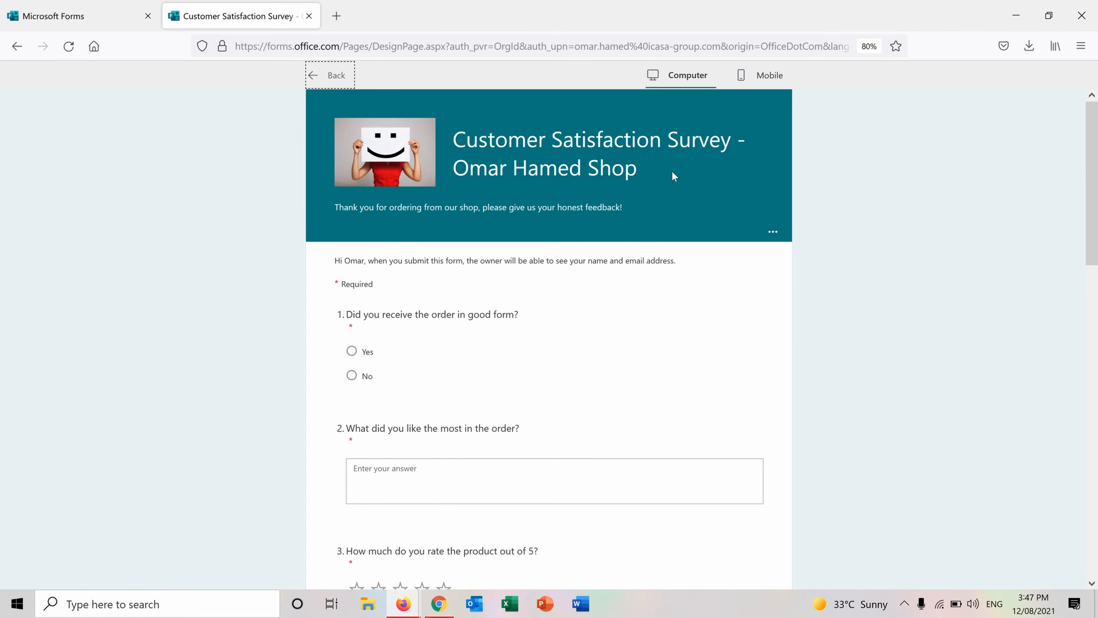
pyautogui.moveTo(1091, 164); pyautogui.dragTo(1095, 72)
pyautogui.click(759, 77)
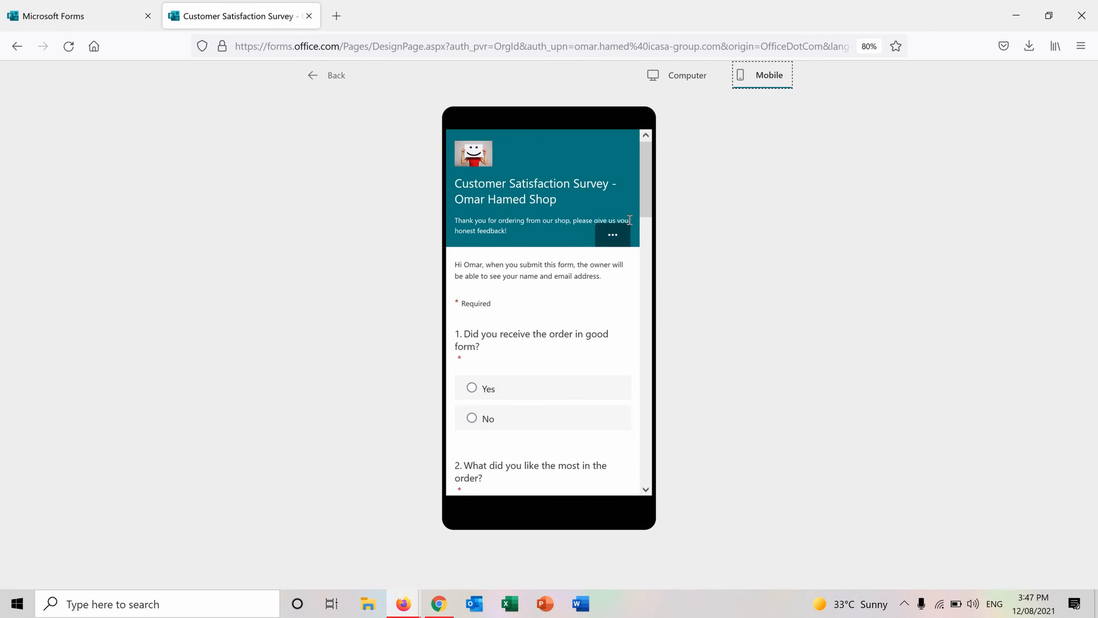
pyautogui.moveTo(647, 198); pyautogui.dragTo(646, 160)
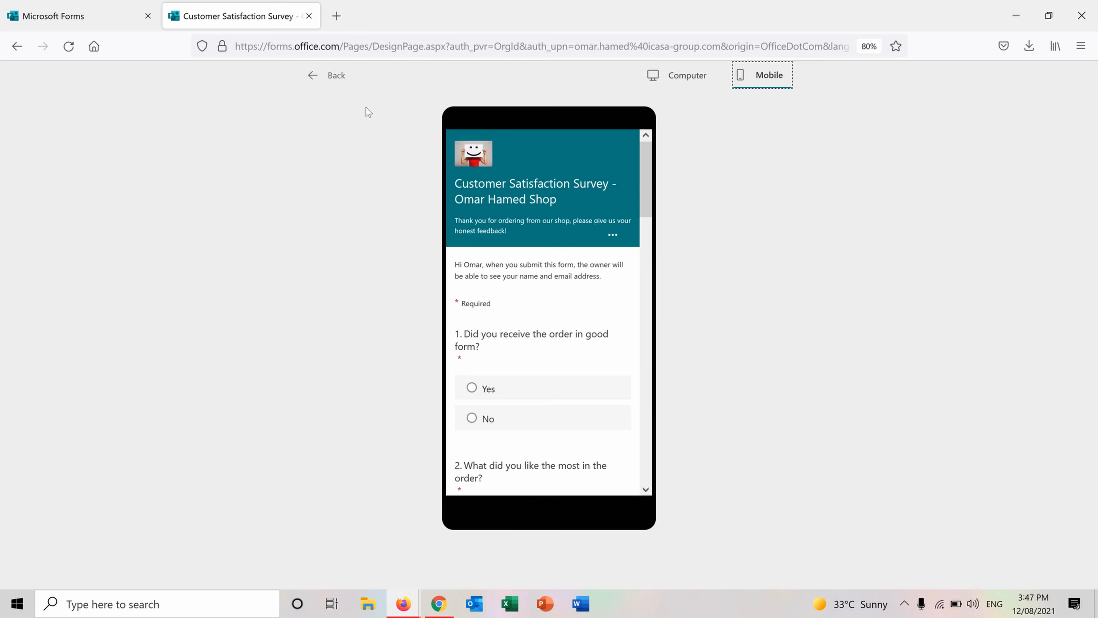
pyautogui.click(320, 75)
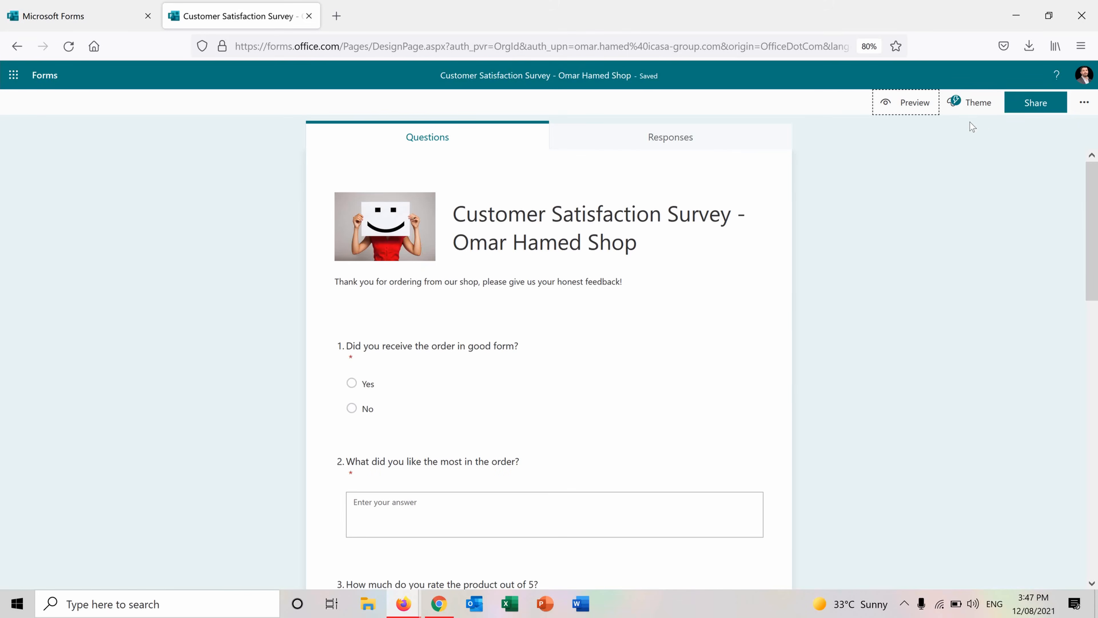
# Apply the suggested orange theme with people pushing shopping carts to the survey.
pyautogui.click(965, 104)
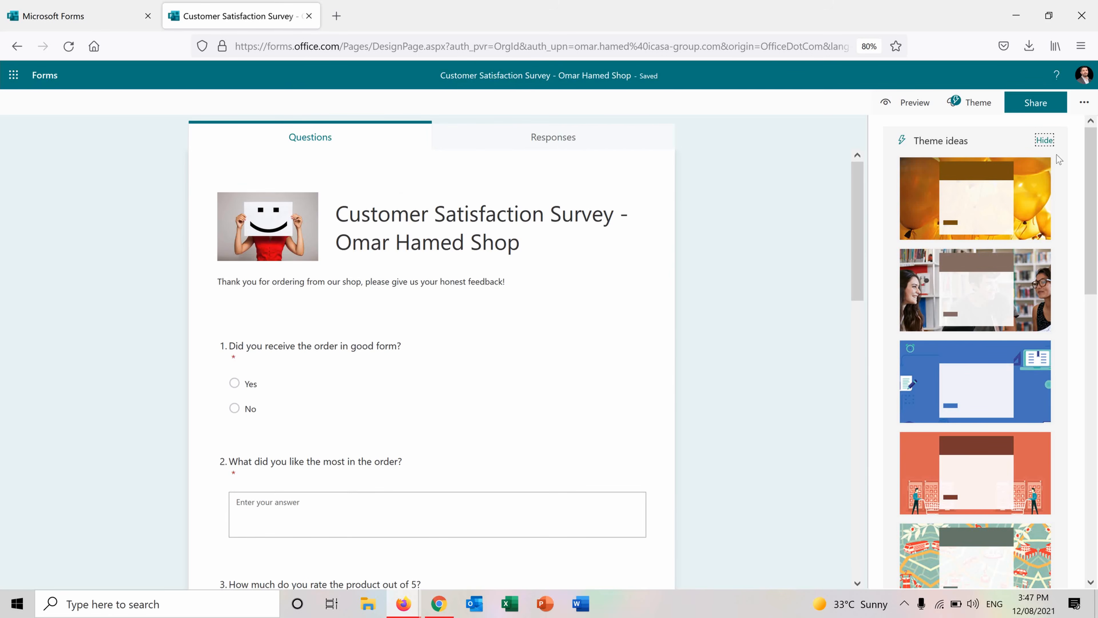
pyautogui.moveTo(1095, 176); pyautogui.dragTo(1018, 165)
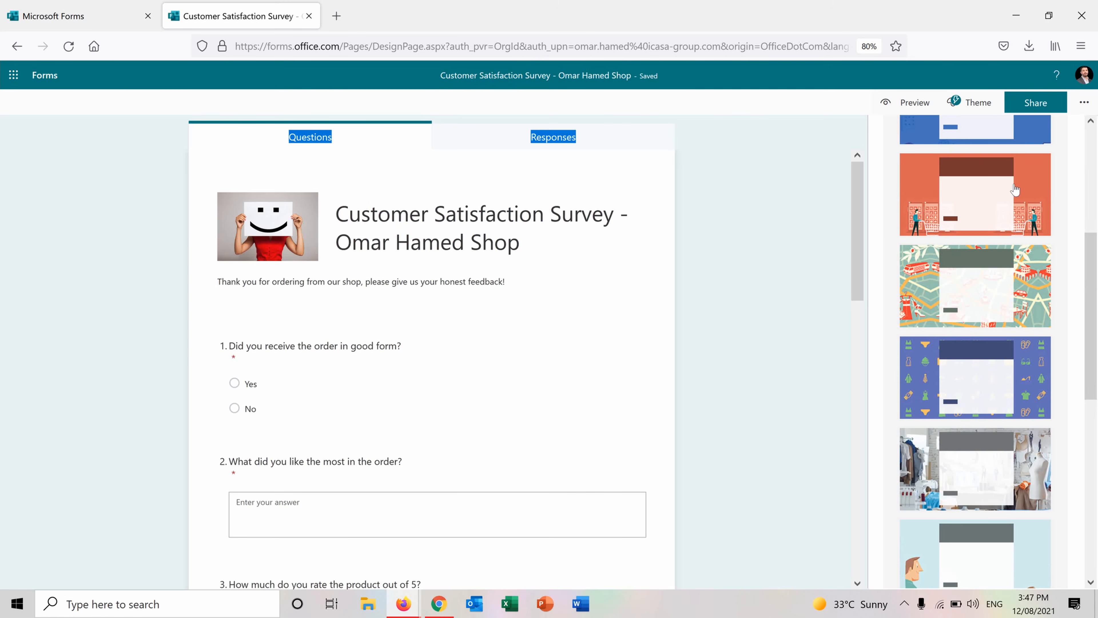
pyautogui.click(992, 188)
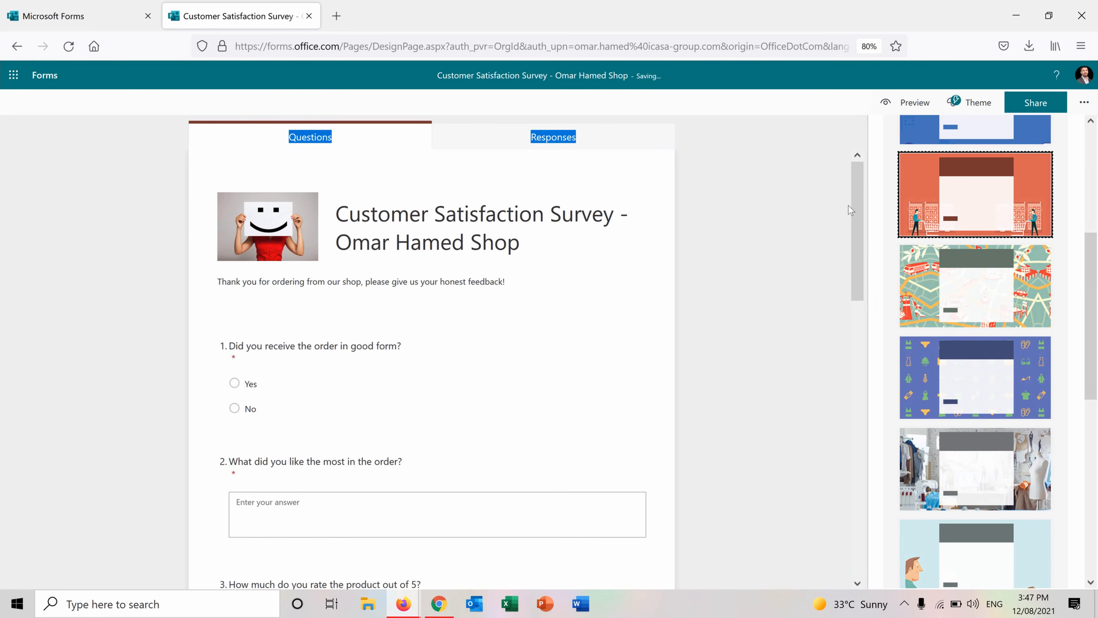
pyautogui.scroll(-1, 861, 213)
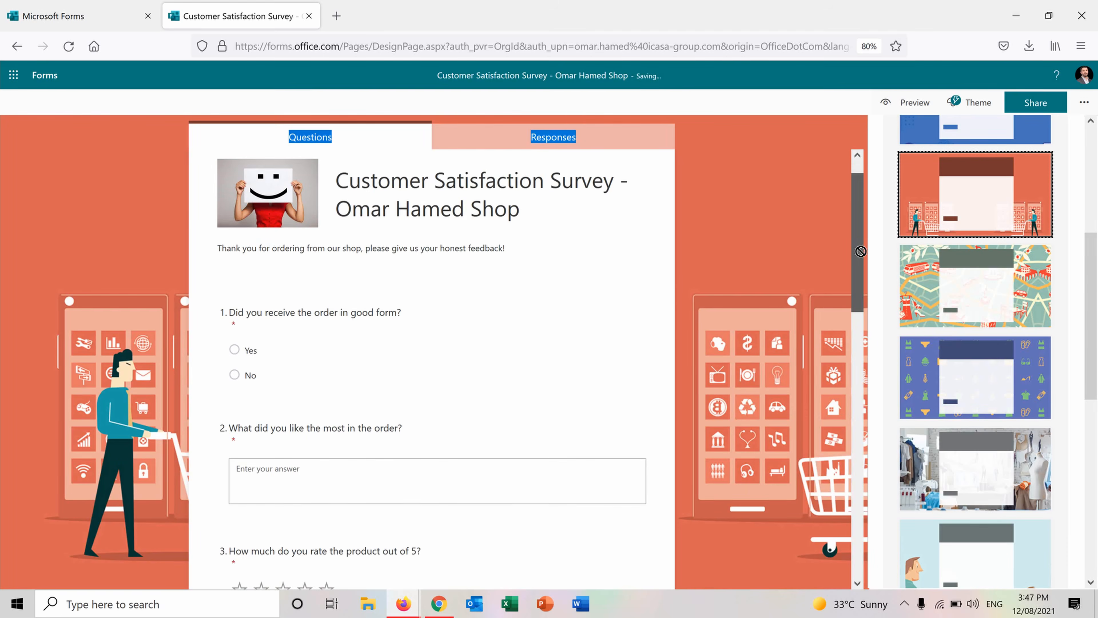
pyautogui.scroll(-1, 852, 299)
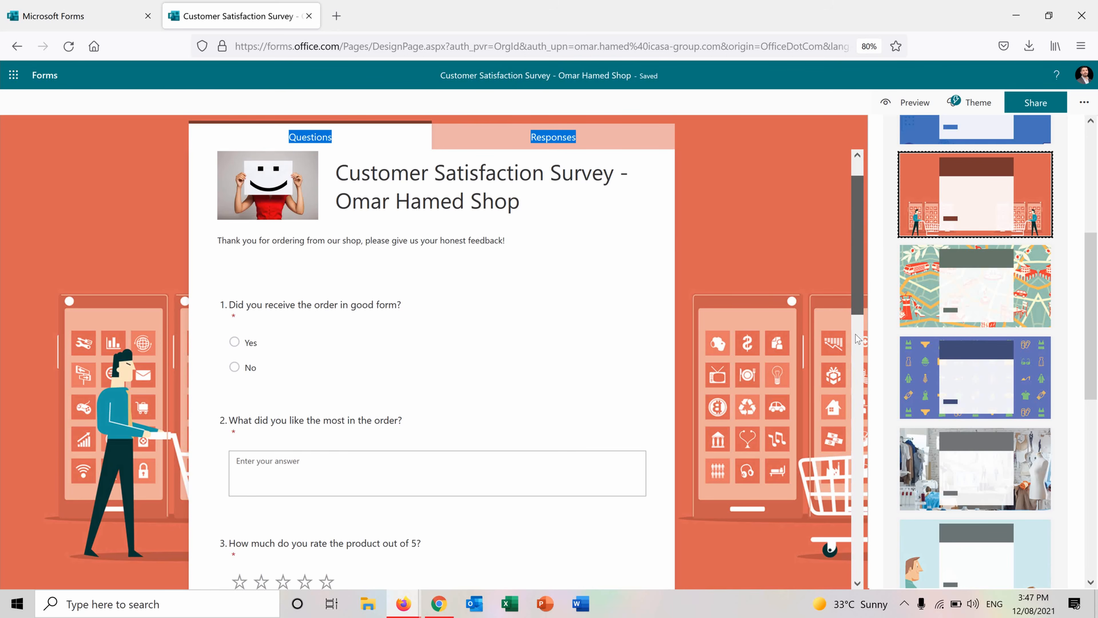
pyautogui.scroll(-1, 862, 313)
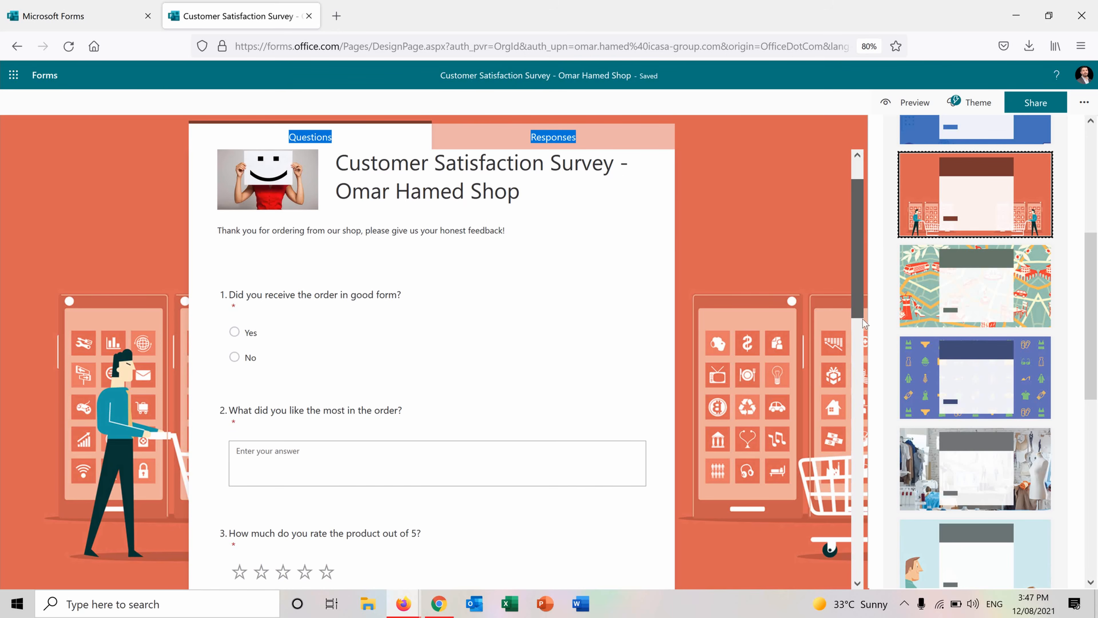
pyautogui.scroll(1, 860, 259)
pyautogui.click(804, 190)
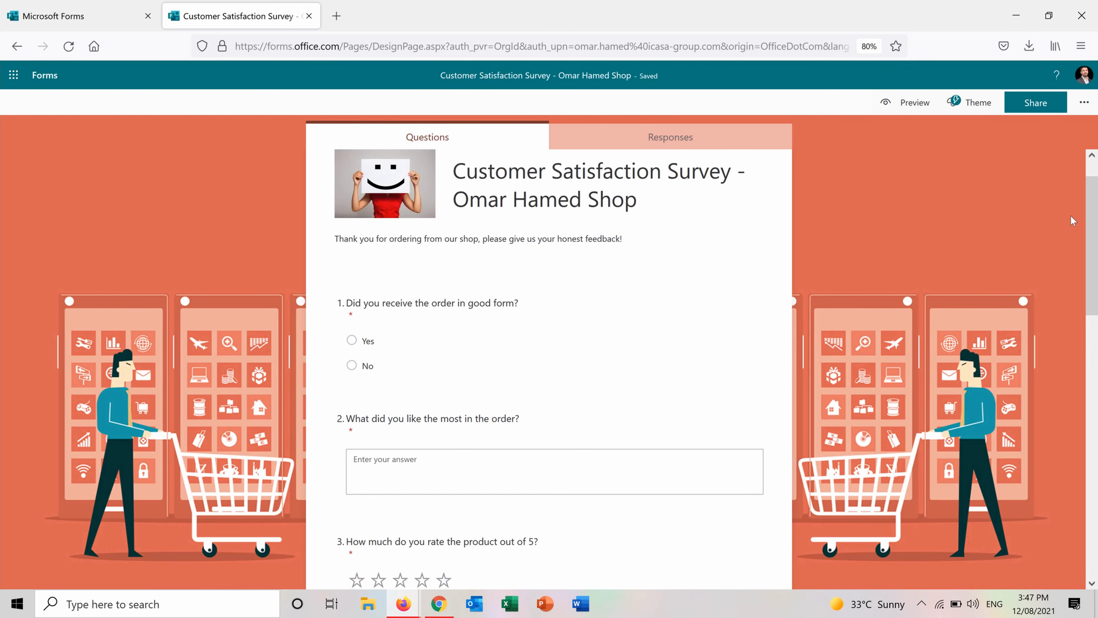
pyautogui.moveTo(1093, 230); pyautogui.dragTo(1058, 139)
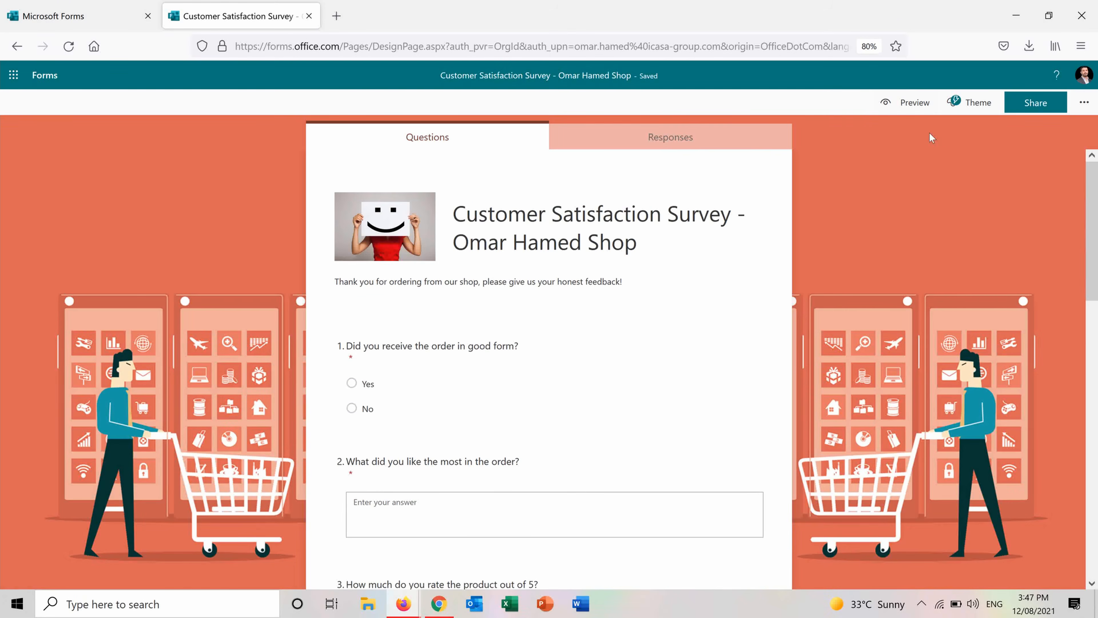
# Open the form settings and keep responses limited to only people in the organization.
pyautogui.click(1085, 104)
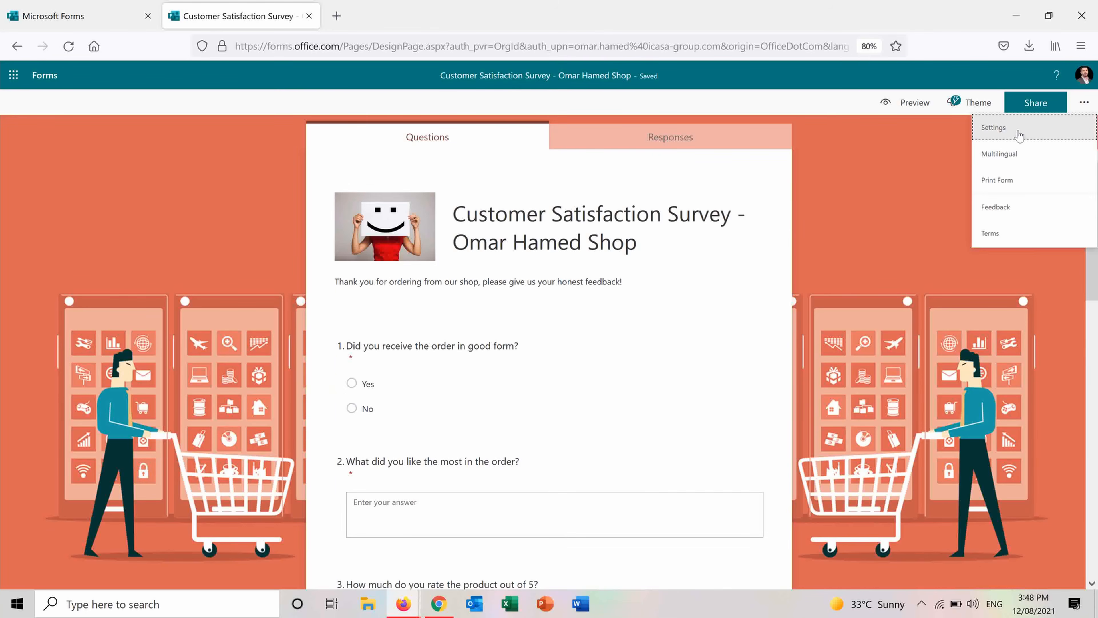
pyautogui.click(1019, 135)
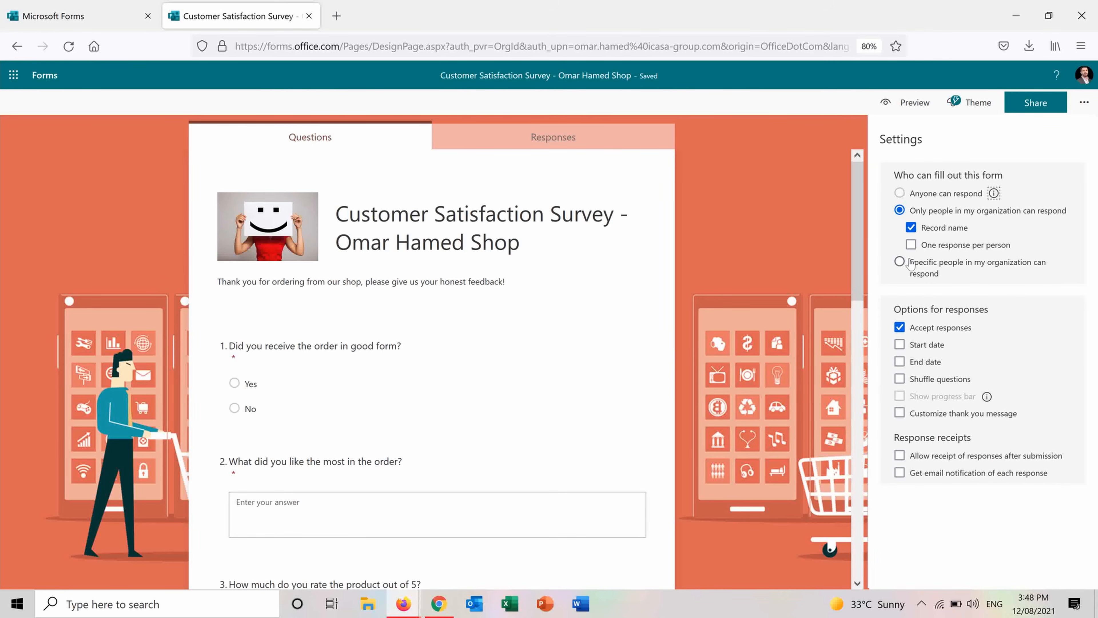
pyautogui.click(900, 210)
# Try switching off the Accept responses option and turn it back on.
pyautogui.click(899, 328)
pyautogui.click(899, 327)
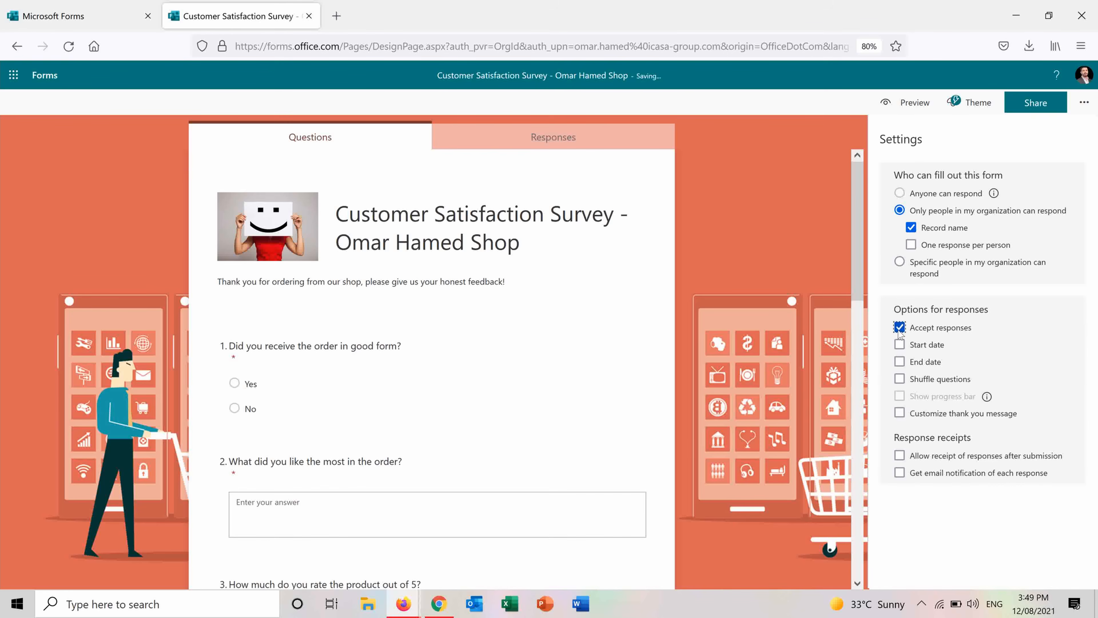
pyautogui.click(899, 328)
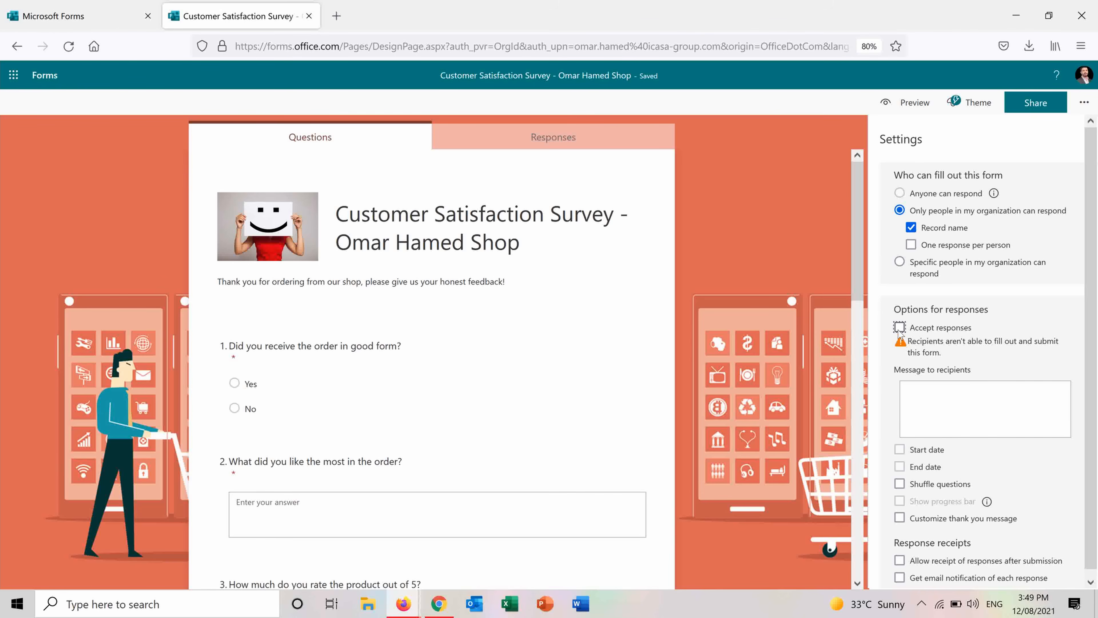
pyautogui.click(899, 329)
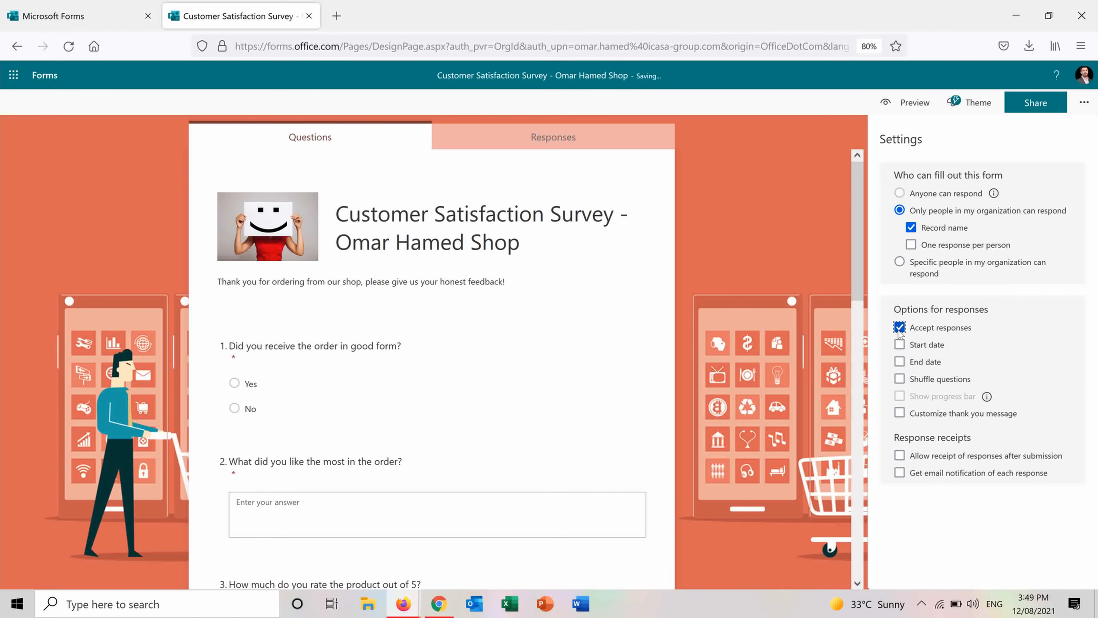
# Enable the start and end dates for responses, and set a custom thank-you message reading "Thank you for your feedback!".
pyautogui.click(899, 344)
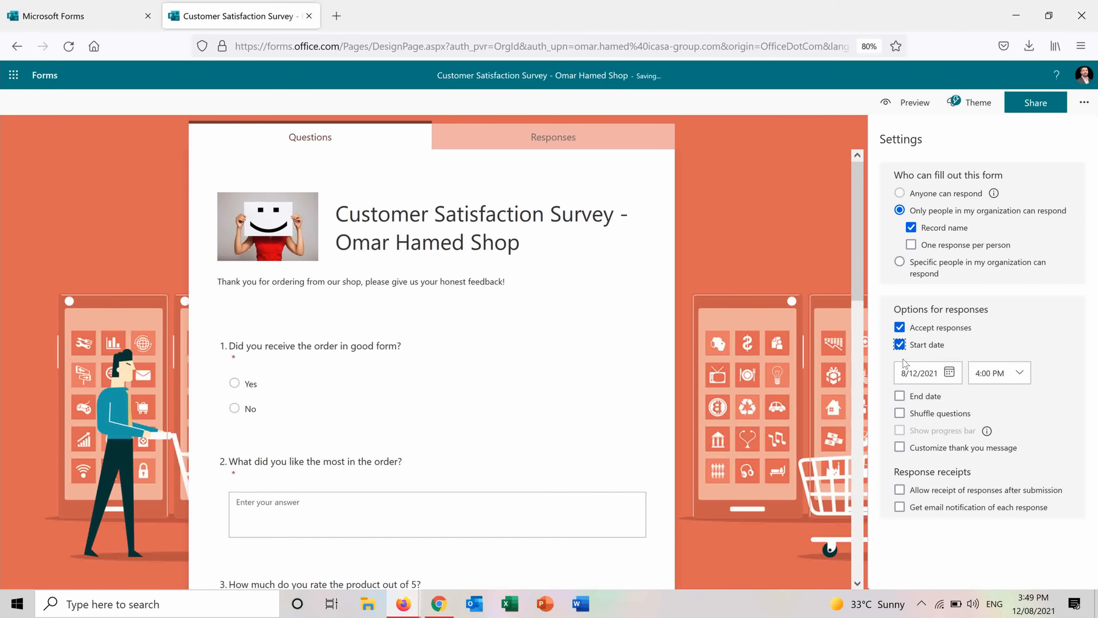
pyautogui.click(901, 396)
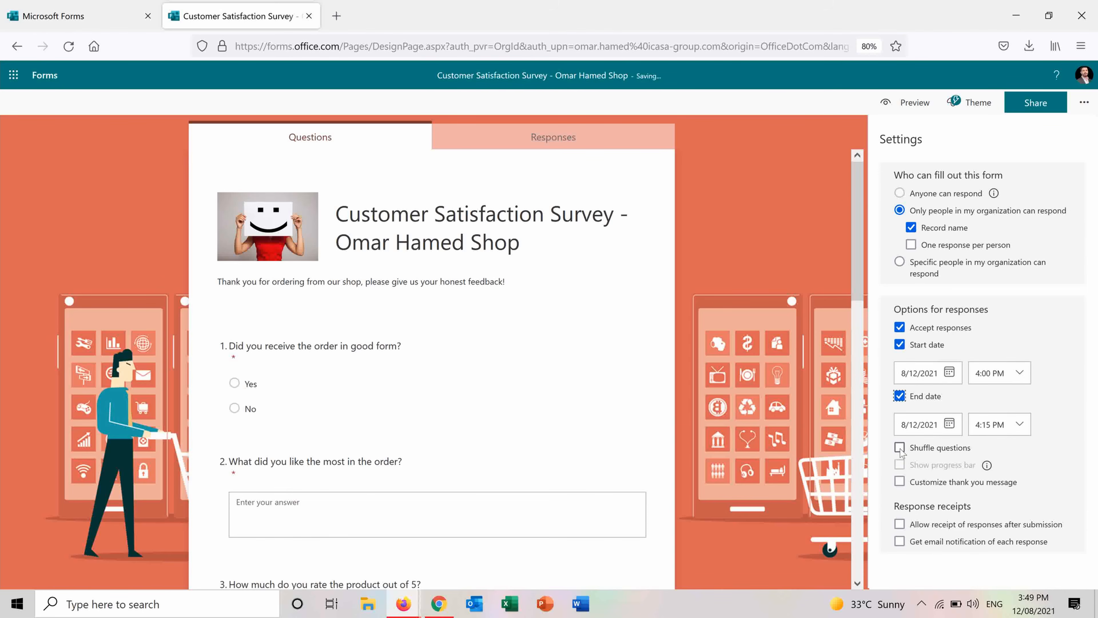
pyautogui.click(899, 481)
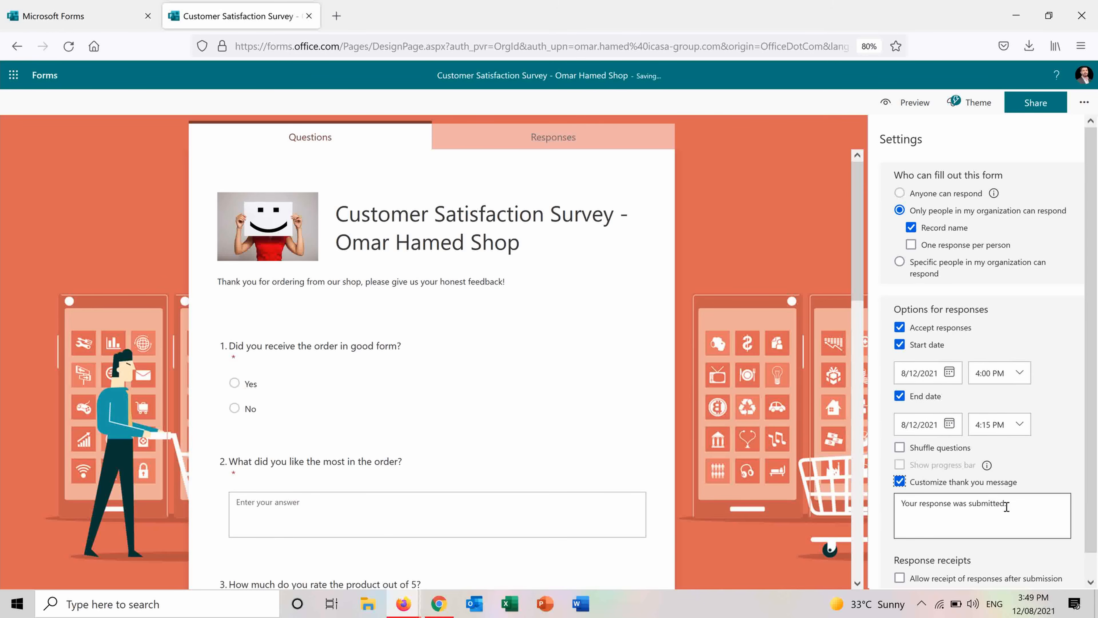
pyautogui.tripleClick(1018, 505)
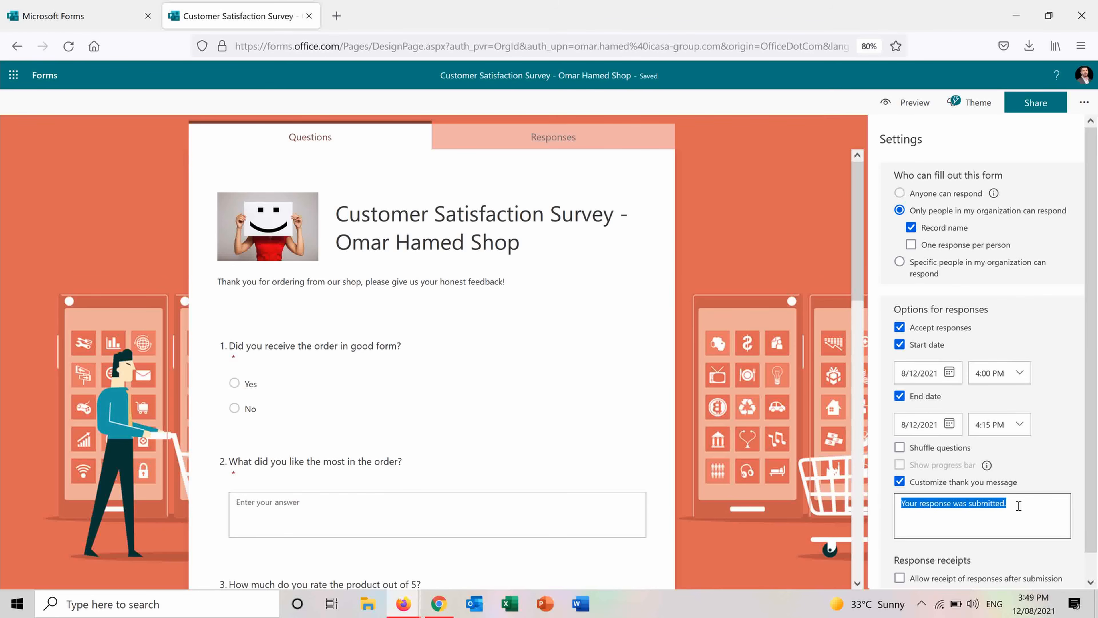
pyautogui.write('Thank you f')
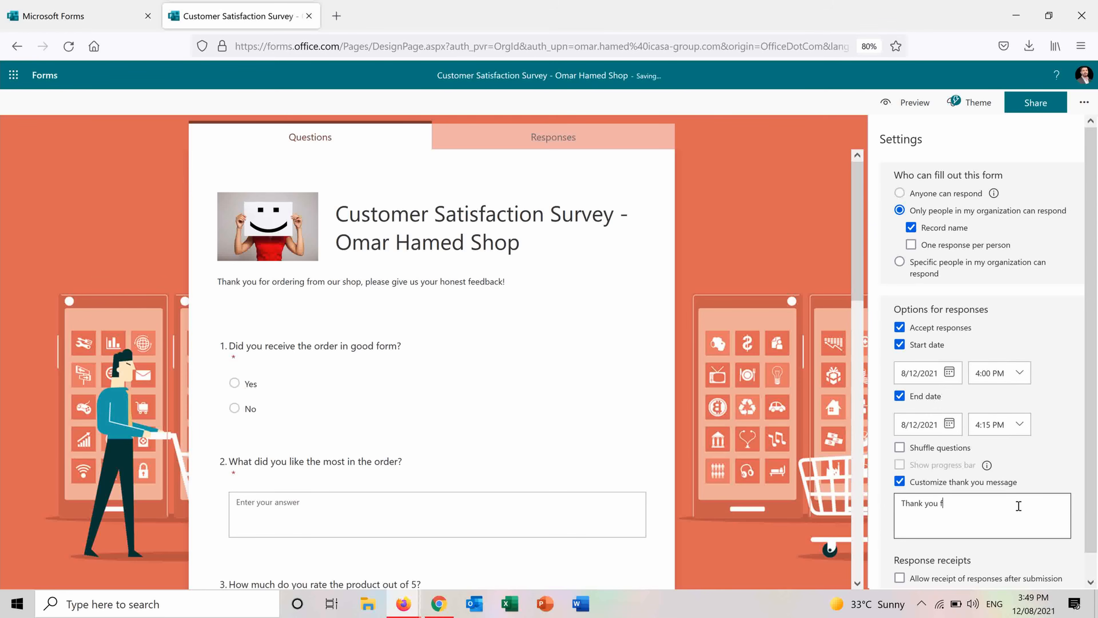
pyautogui.write('or your feedback!')
# Try allowing receipt of responses after submission, switch the option back off, and close the form settings.
pyautogui.scroll(-1, 989, 357)
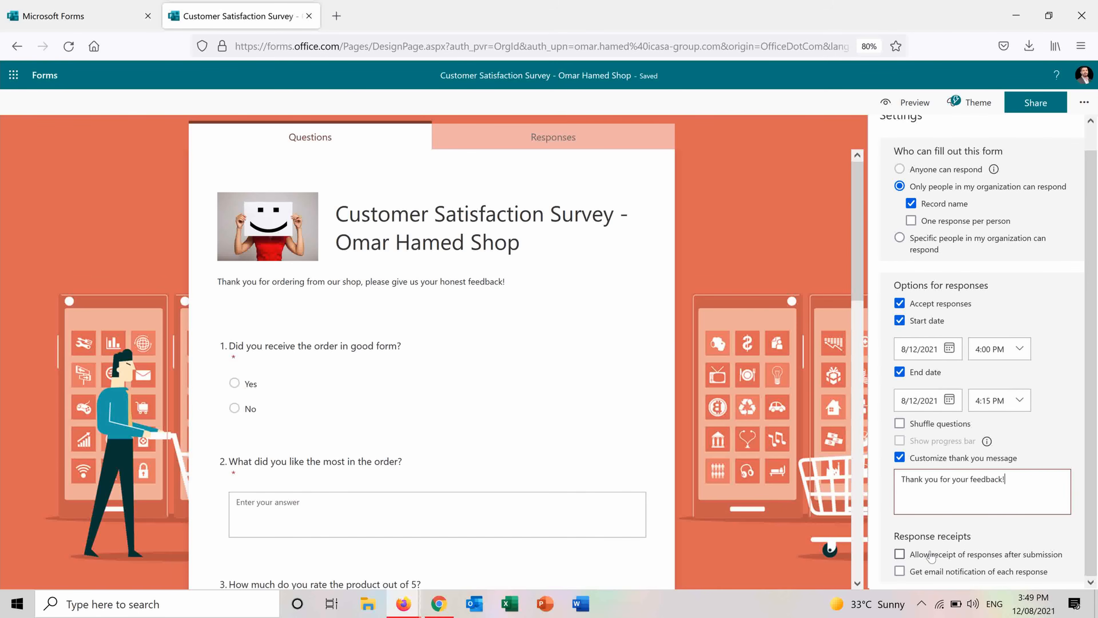
pyautogui.click(899, 555)
pyautogui.click(897, 556)
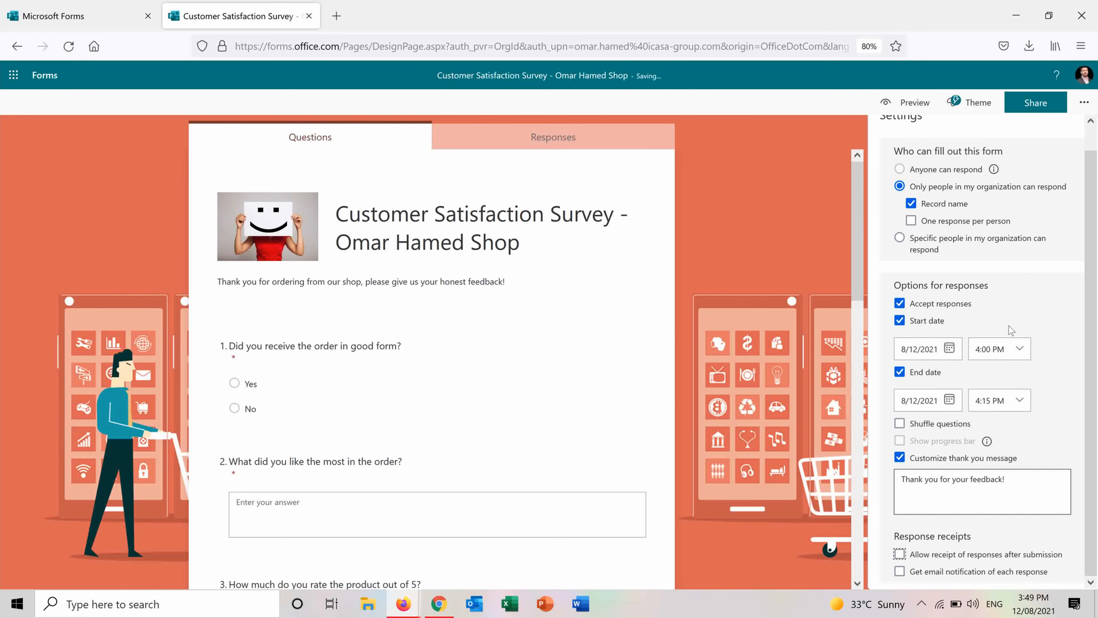
pyautogui.press('Escape')
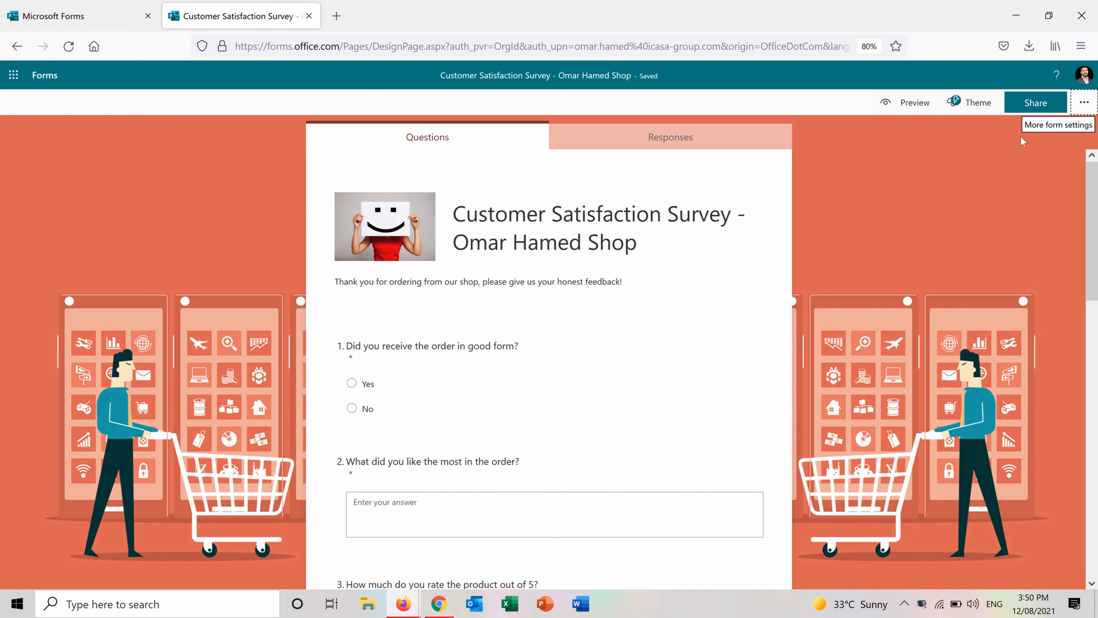
# Open the survey's sharing options, shorten its response link, and view the QR code and embed code options.
pyautogui.click(1035, 104)
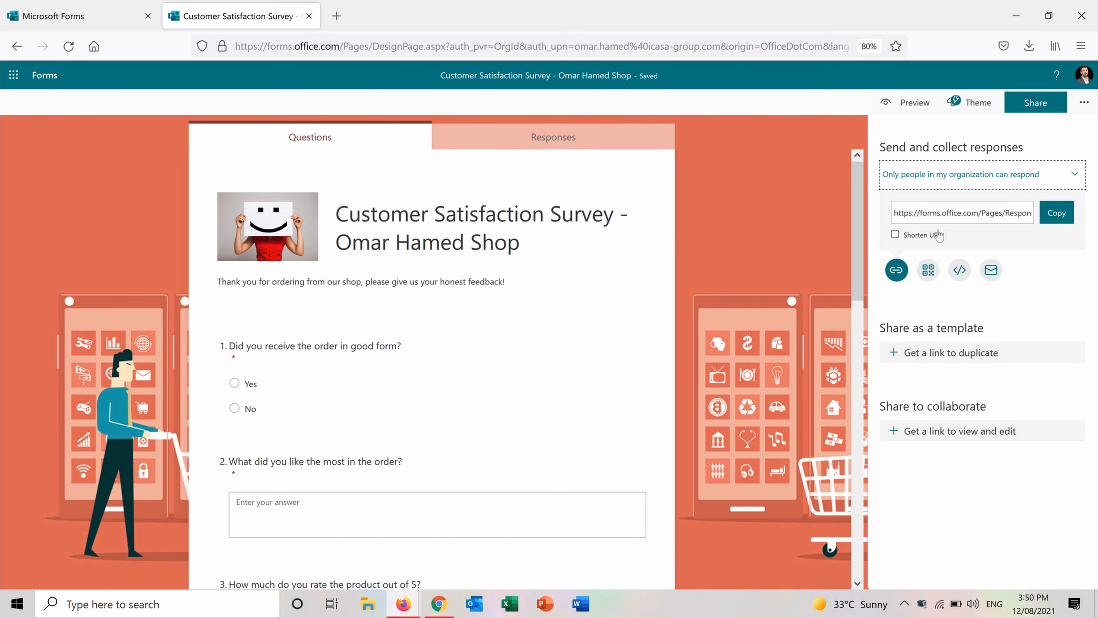
pyautogui.click(895, 236)
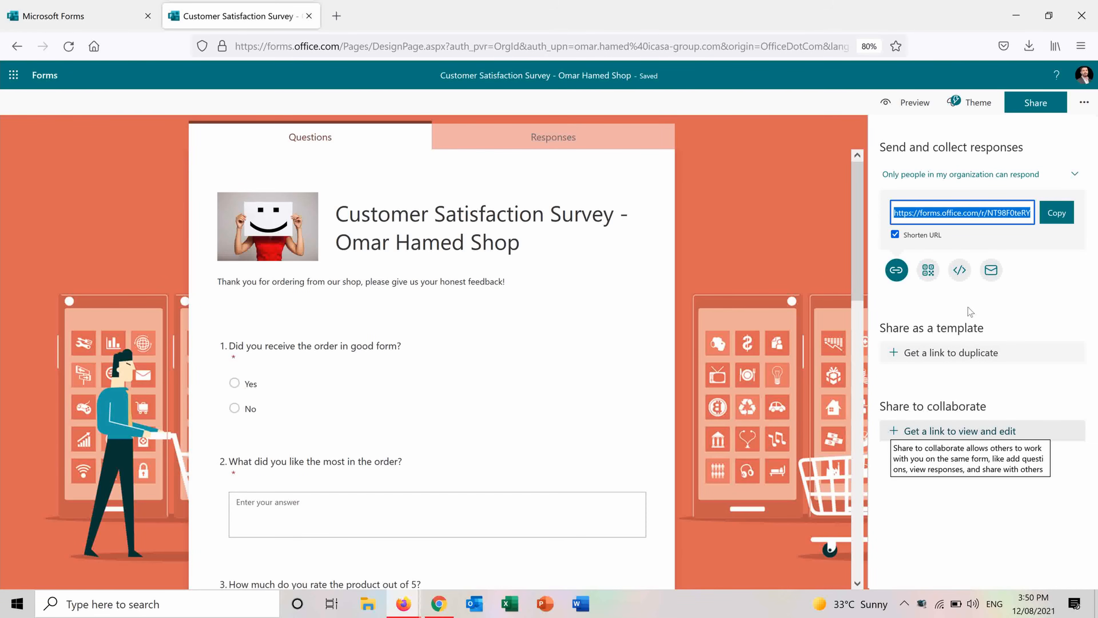
pyautogui.click(928, 270)
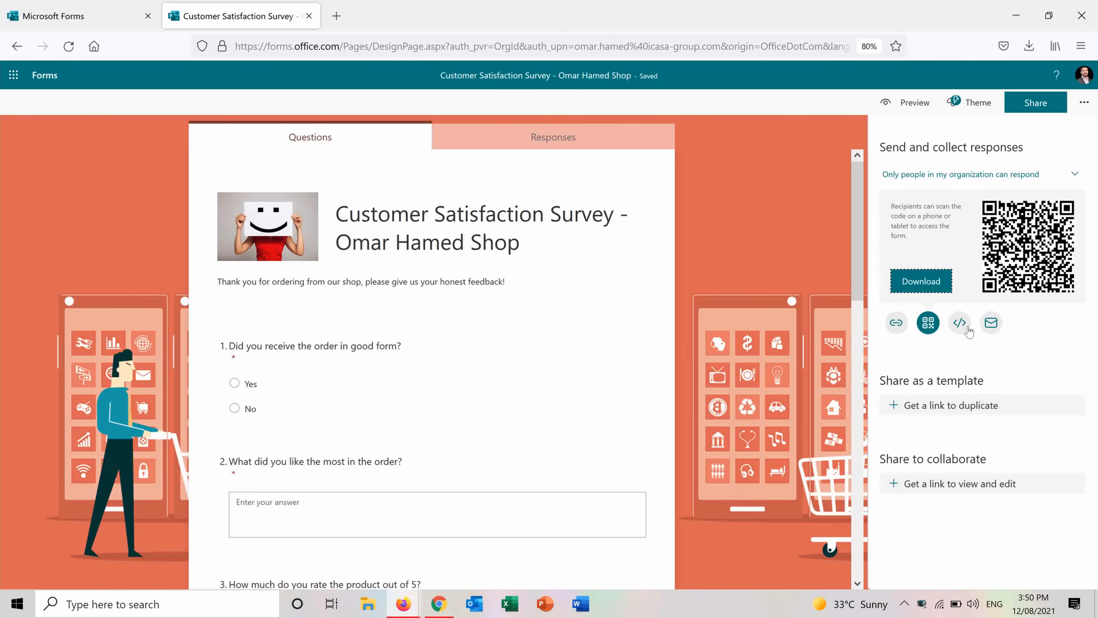
pyautogui.click(959, 324)
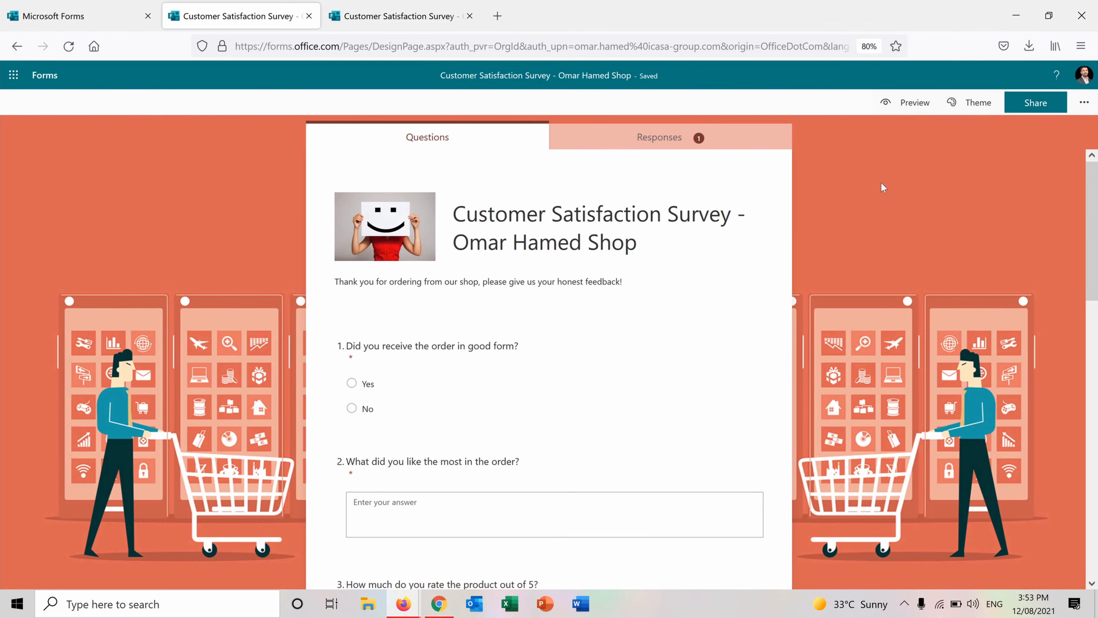
# Review the survey's response summary, examining the charts and latest answers for each question.
pyautogui.click(614, 140)
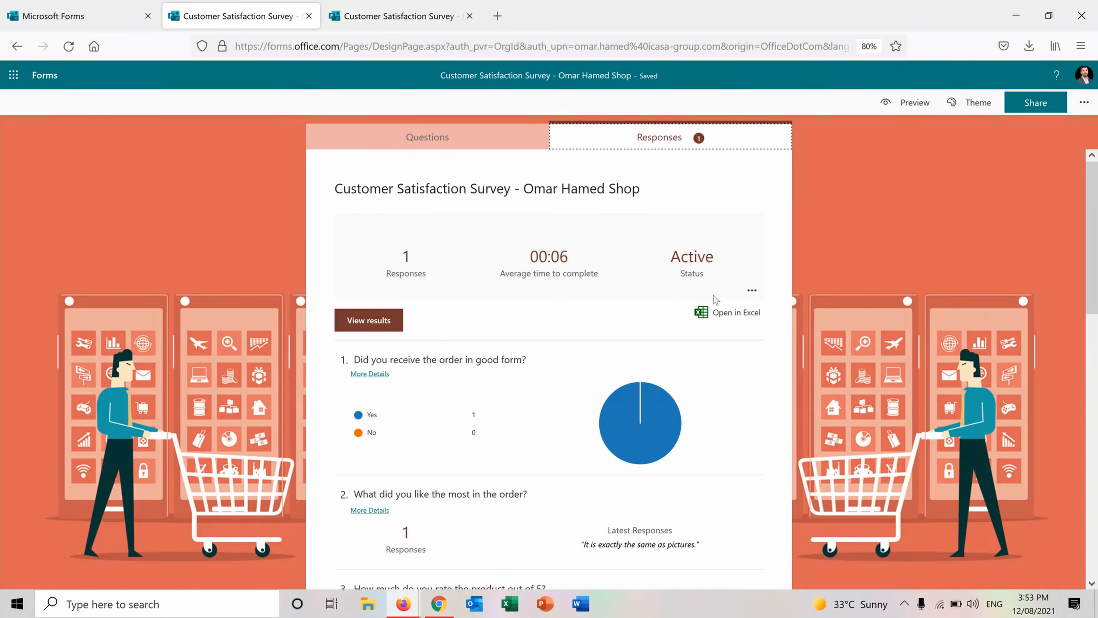
pyautogui.moveTo(1091, 255); pyautogui.dragTo(1095, 294)
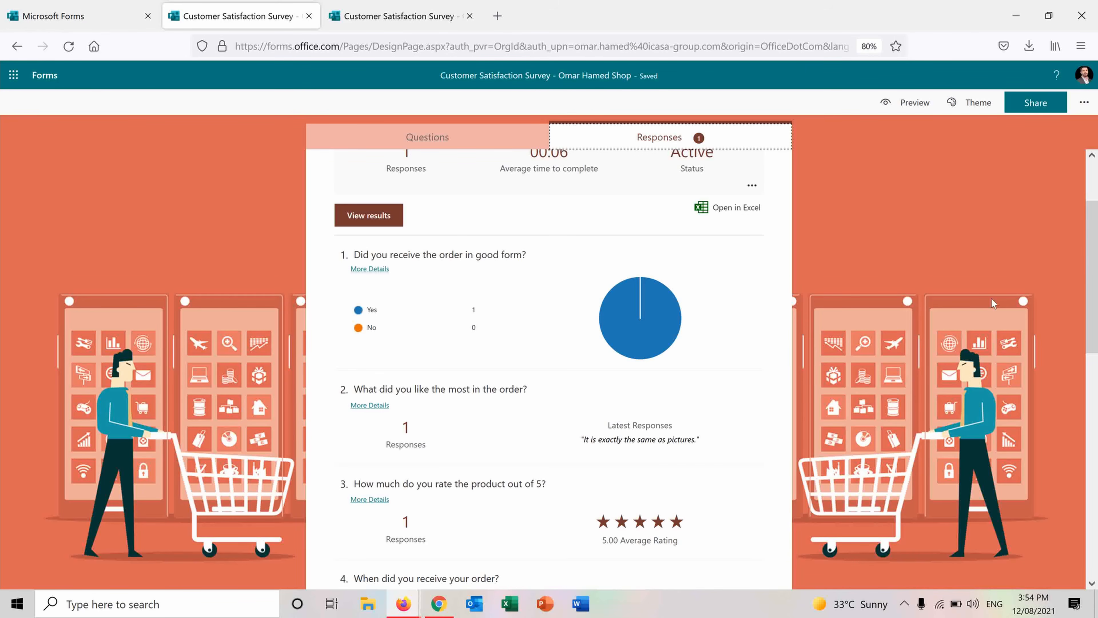
pyautogui.moveTo(1092, 282); pyautogui.dragTo(1092, 358)
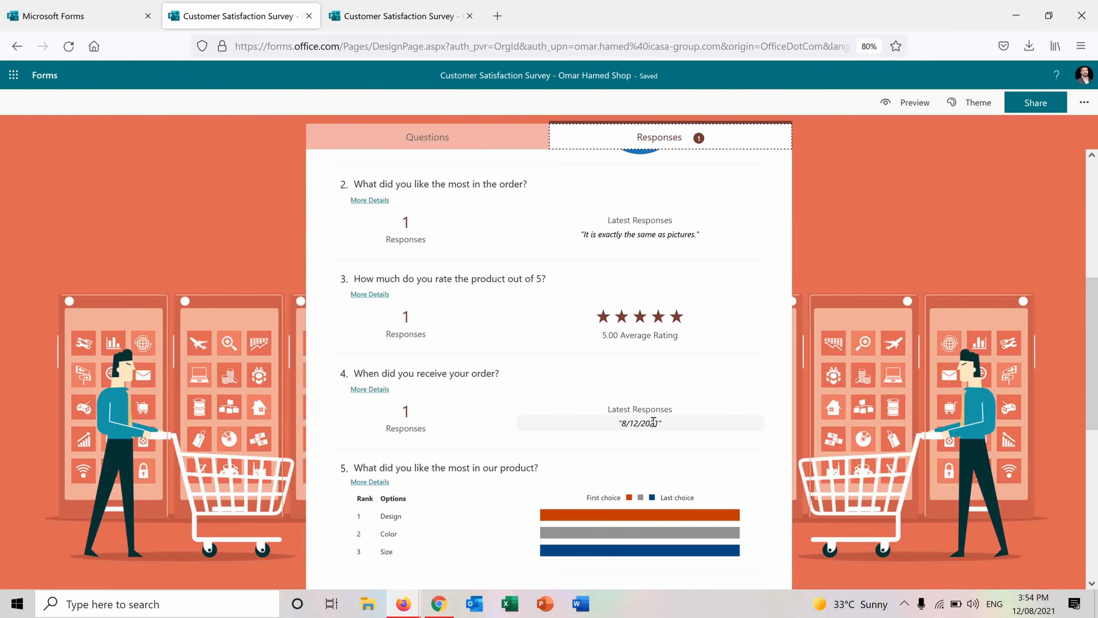
pyautogui.moveTo(1091, 310); pyautogui.dragTo(1091, 381)
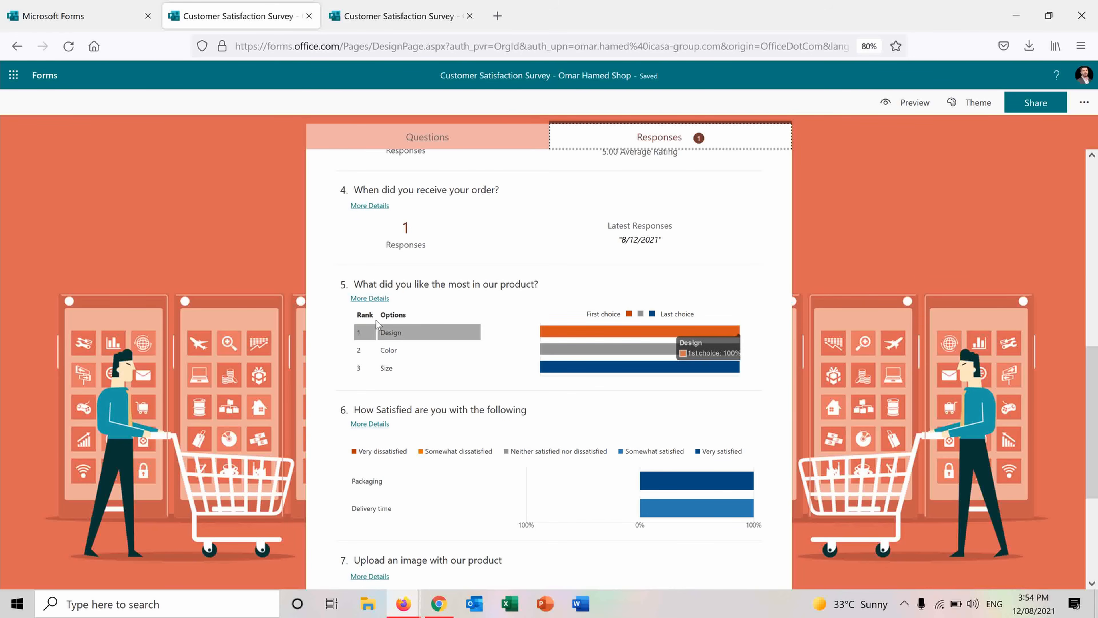
pyautogui.moveTo(413, 336)
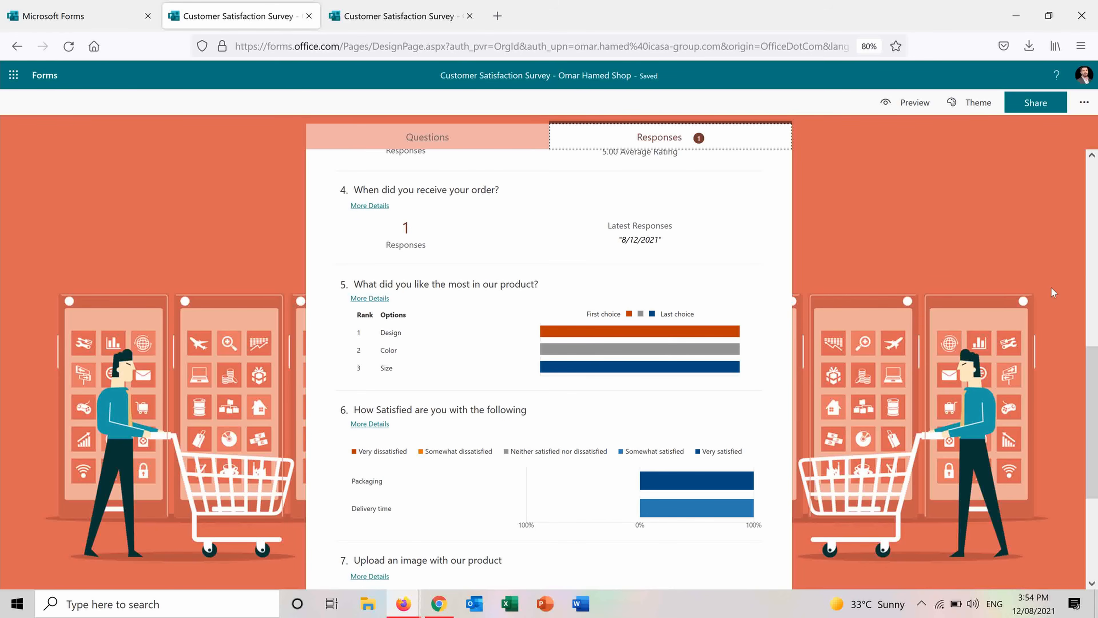
pyautogui.scroll(-3, 1095, 391)
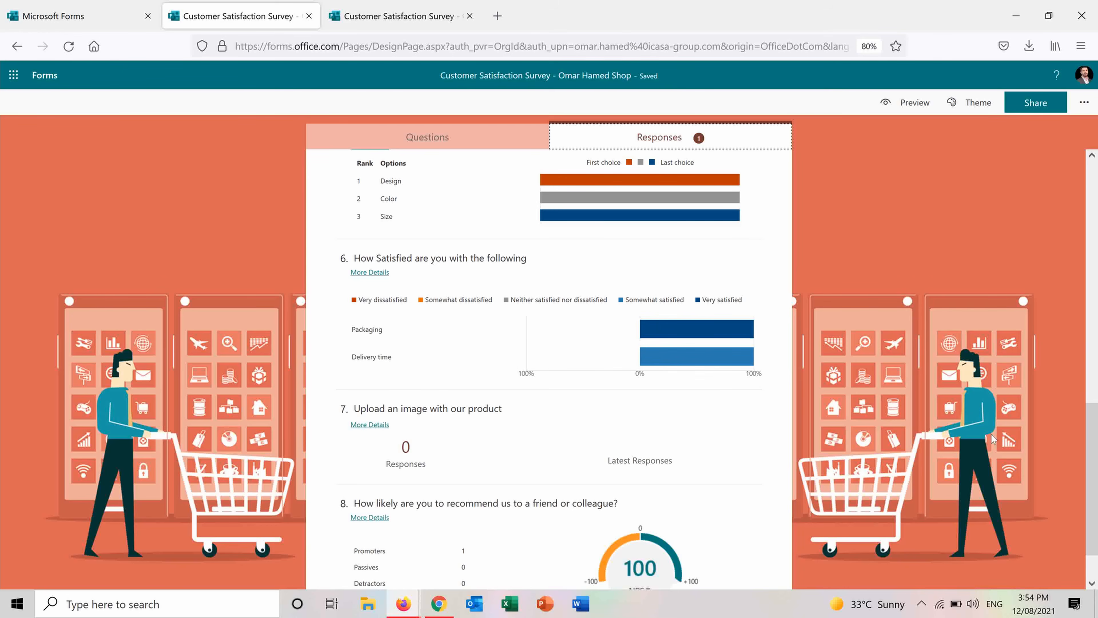
pyautogui.scroll(-2, 1093, 422)
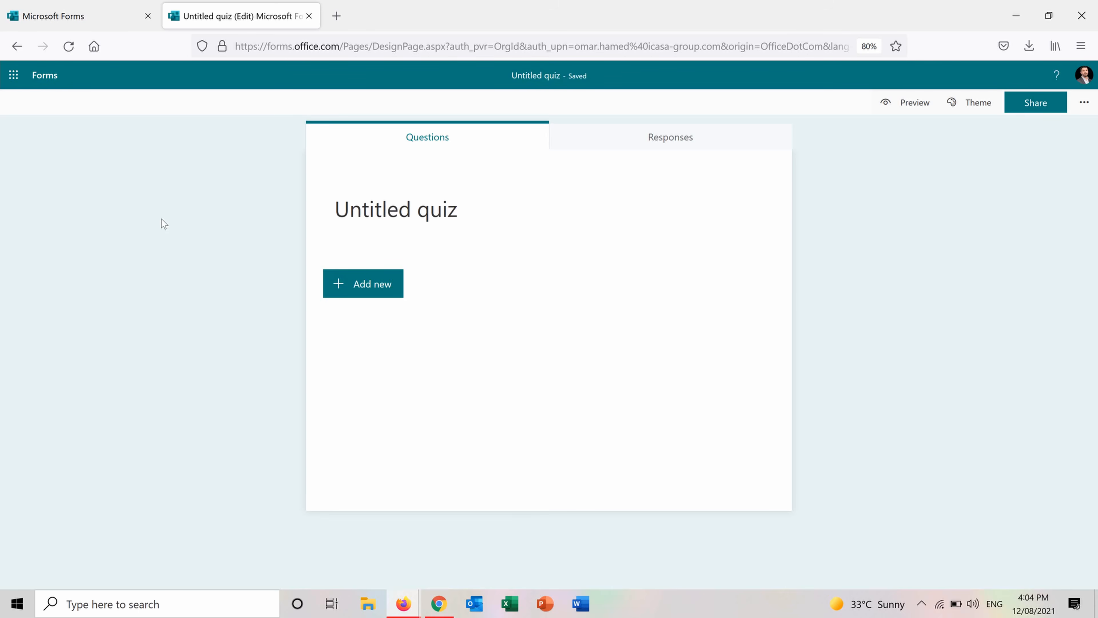
# Title the new quiz "Mathematics Quiz" and add the description "Please answer carefully".
pyautogui.click(459, 203)
pyautogui.write('Mathematics Quiz')
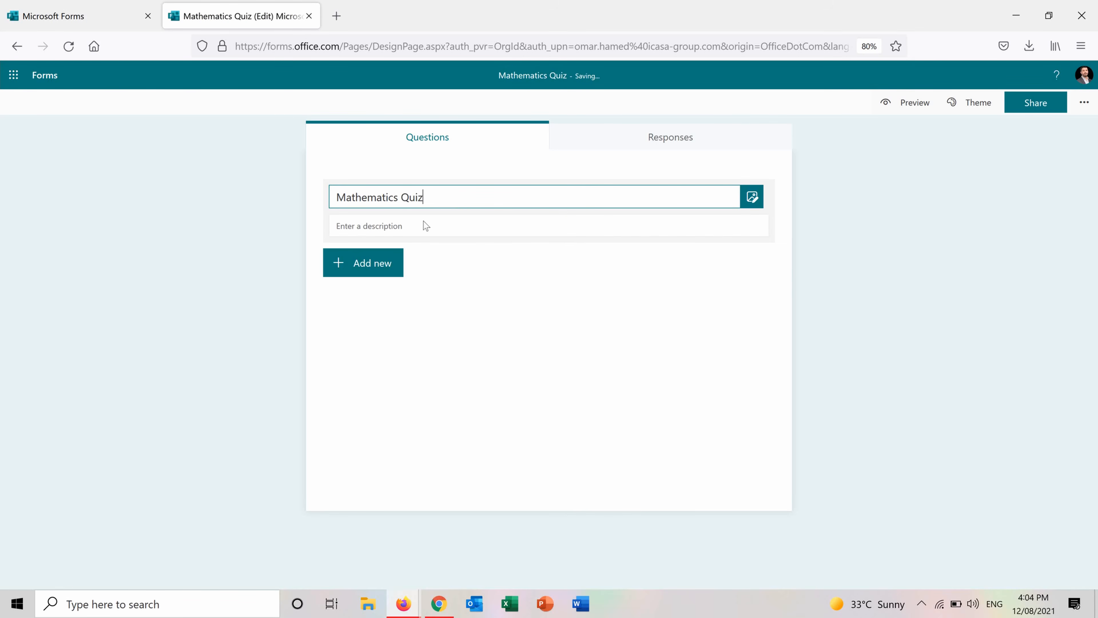
pyautogui.click(421, 226)
pyautogui.write('Pl')
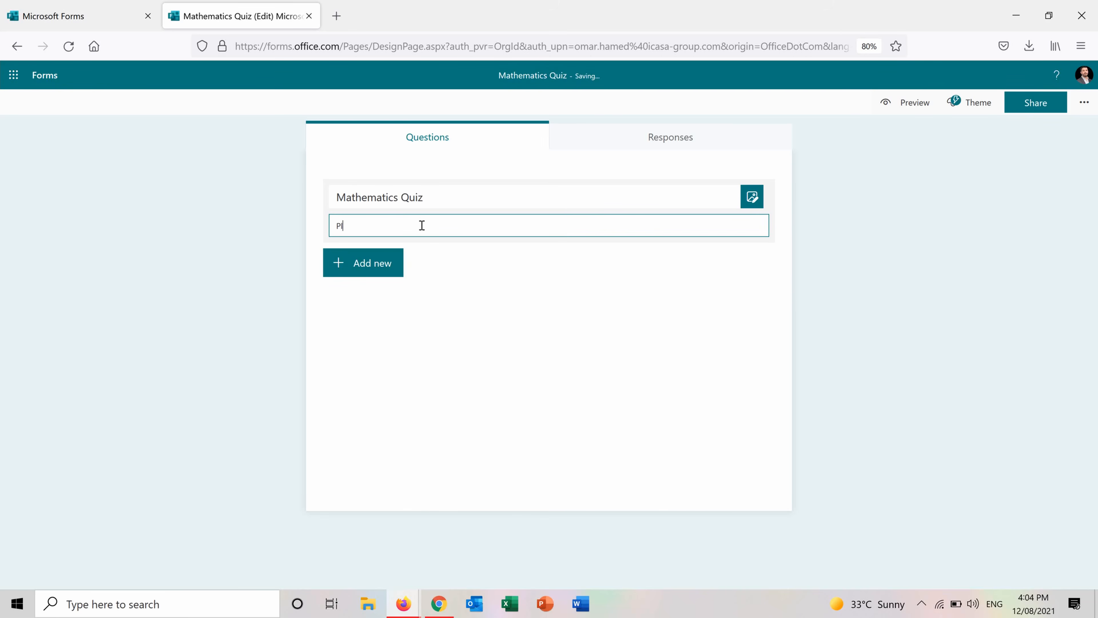
pyautogui.write('ease answer carefully')
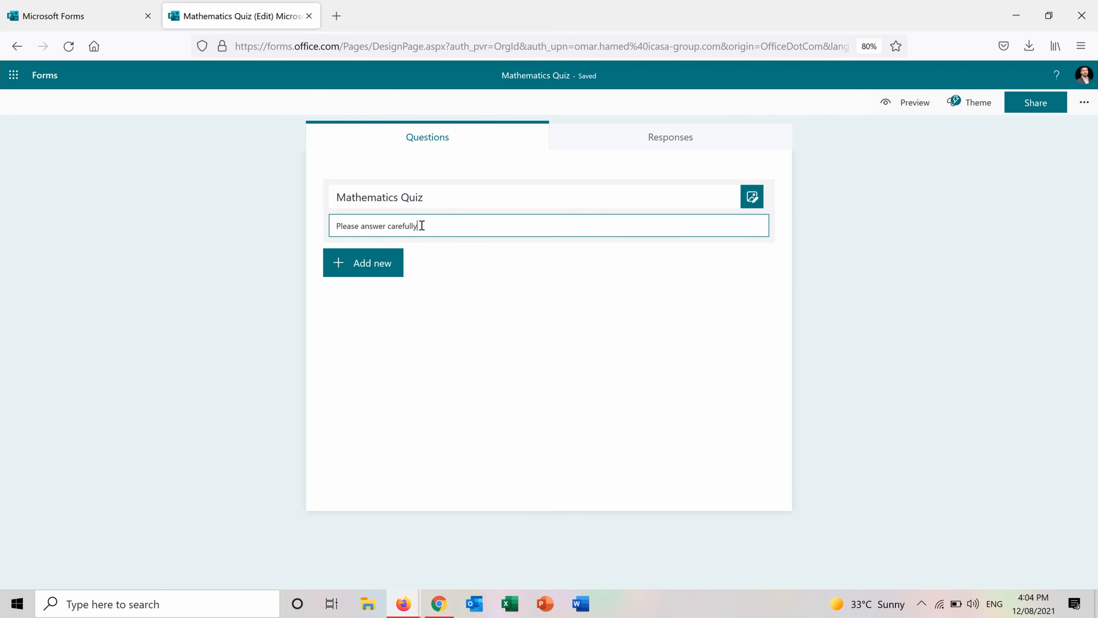
# Add a choice question to the quiz asking "What is 4 + 5?".
pyautogui.click(373, 273)
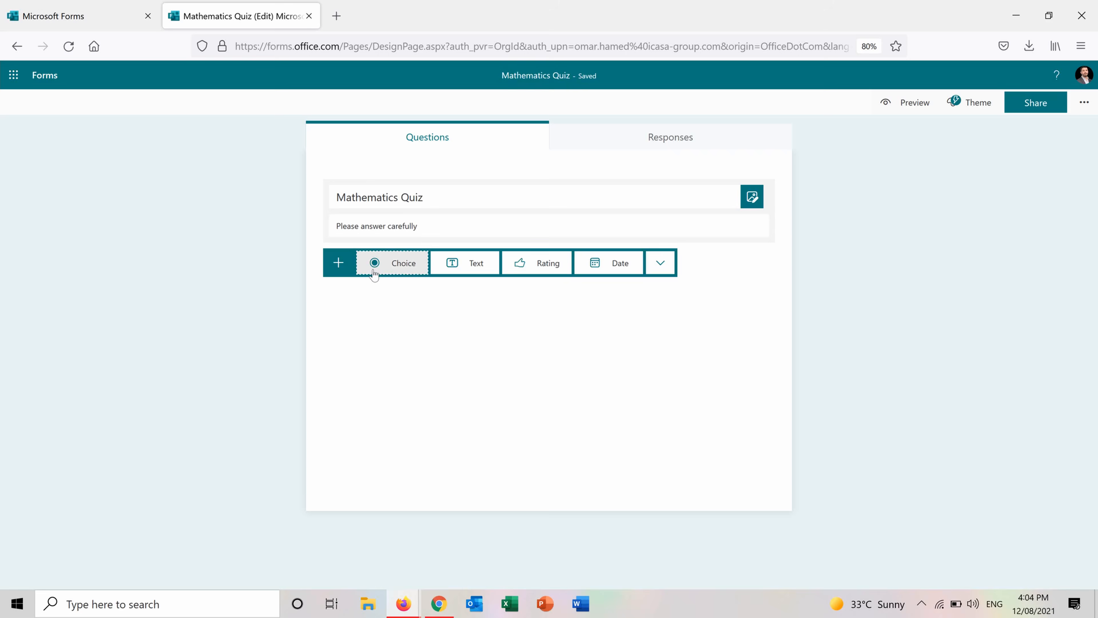
pyautogui.click(374, 272)
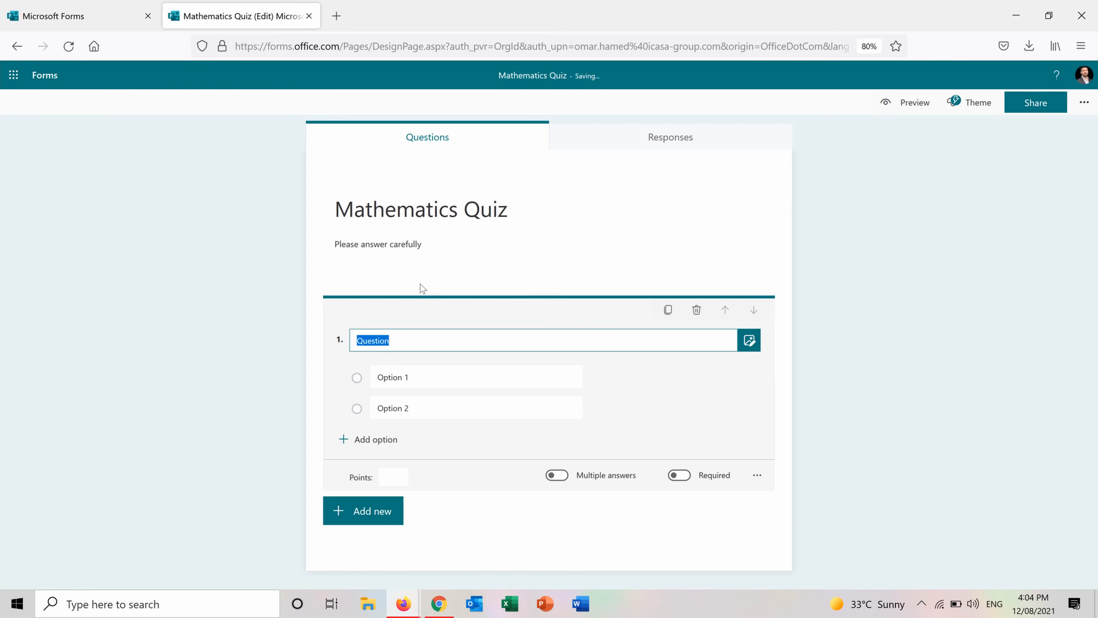
pyautogui.write('What is 4 + 5?')
# Give the question the answer options 9, 10 and 11, and mark 9 as the correct answer.
pyautogui.click(404, 376)
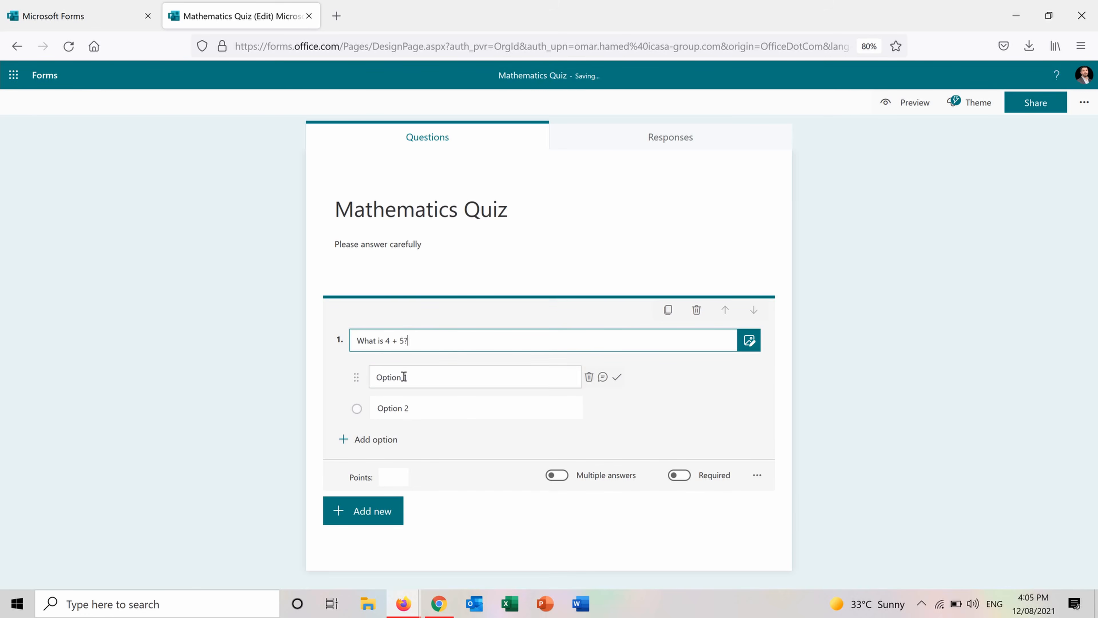
pyautogui.click(403, 376)
pyautogui.write('9')
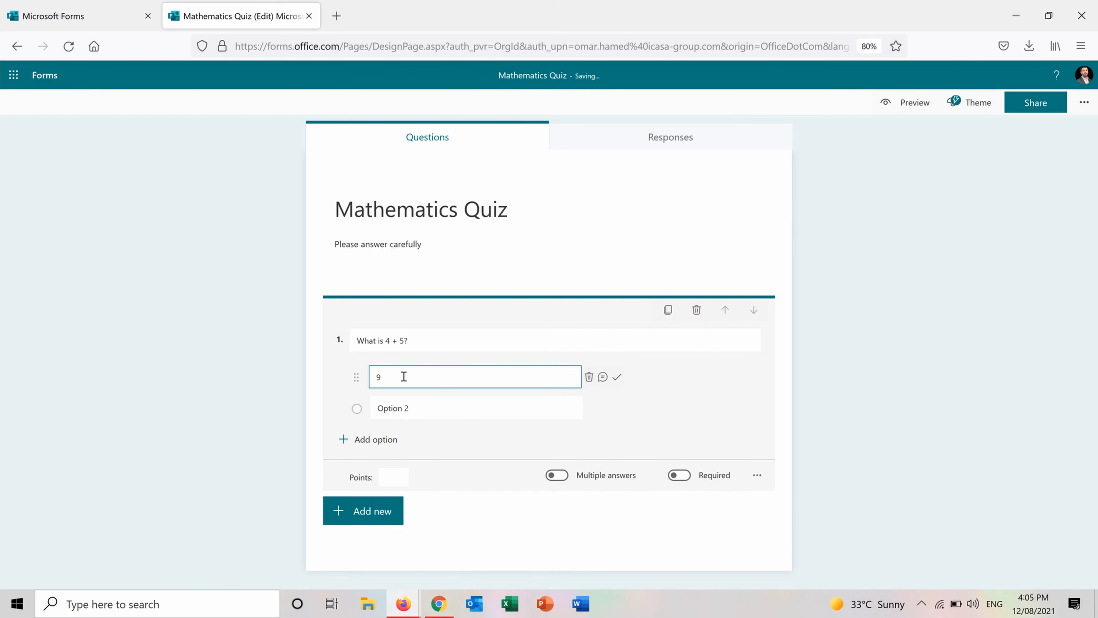
pyautogui.click(404, 403)
pyautogui.write('10')
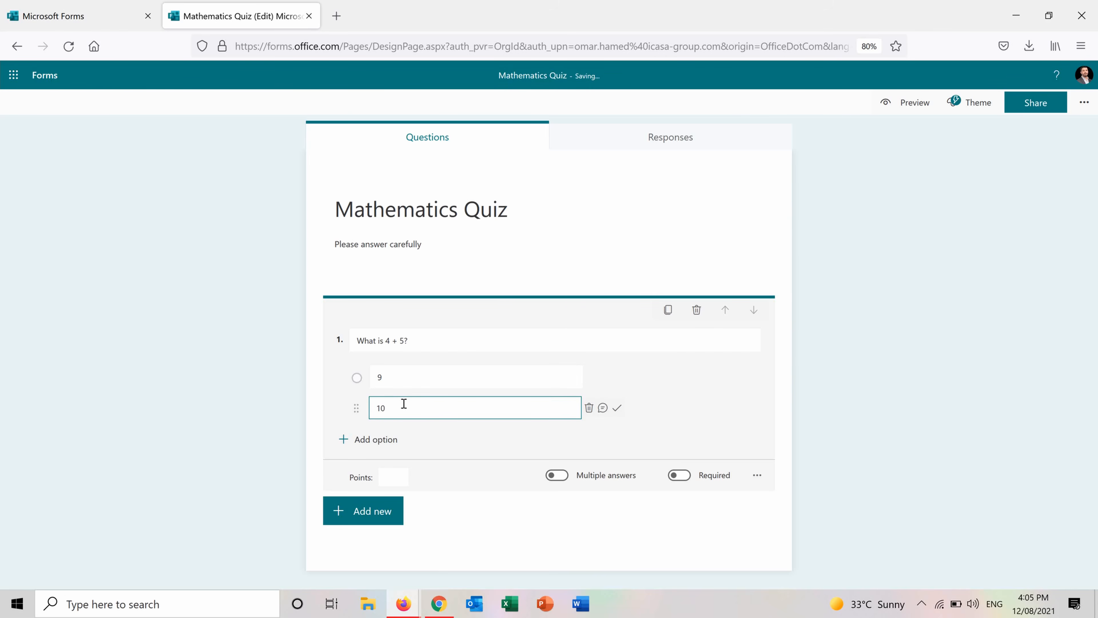
pyautogui.click(372, 439)
pyautogui.write('11')
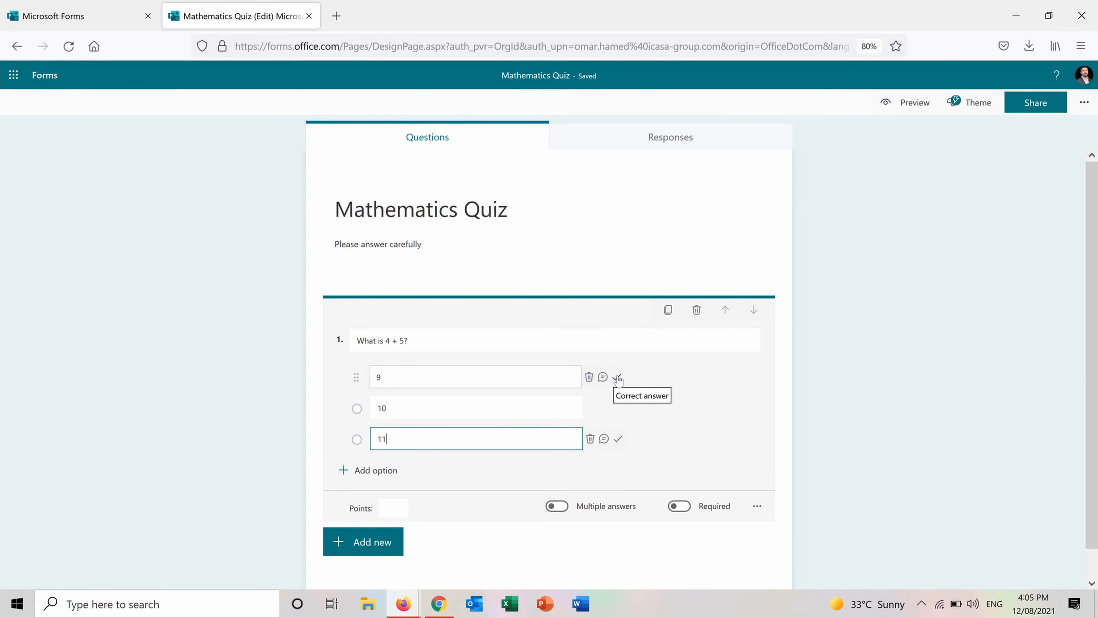
pyautogui.click(617, 377)
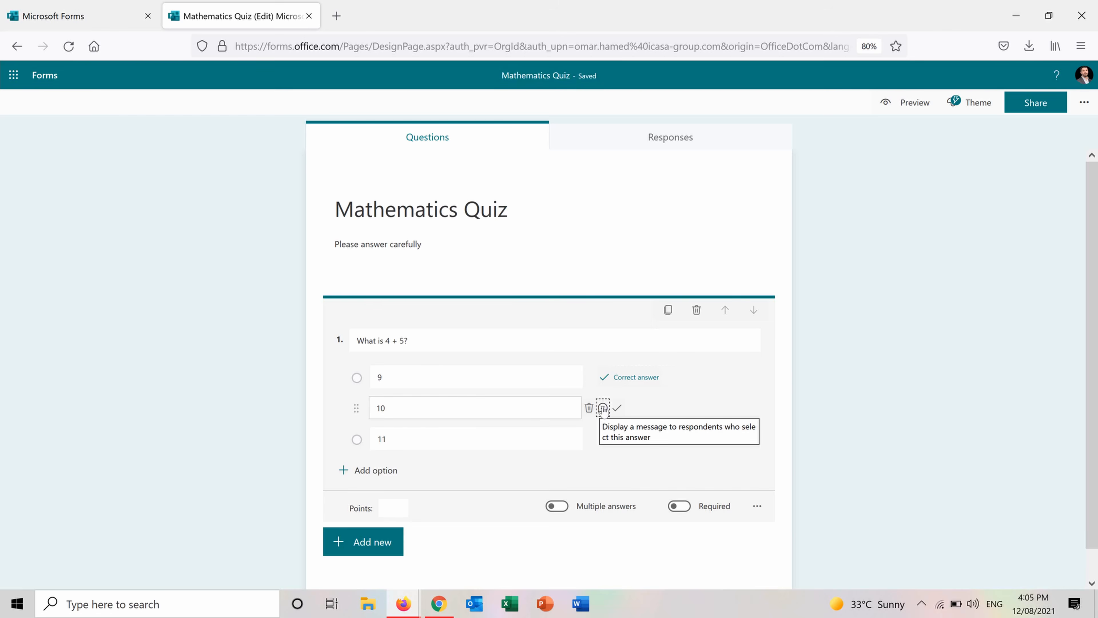
# Add the message "Be careful, calculate again" for respondents who select 10, and reuse it for option 11.
pyautogui.click(603, 408)
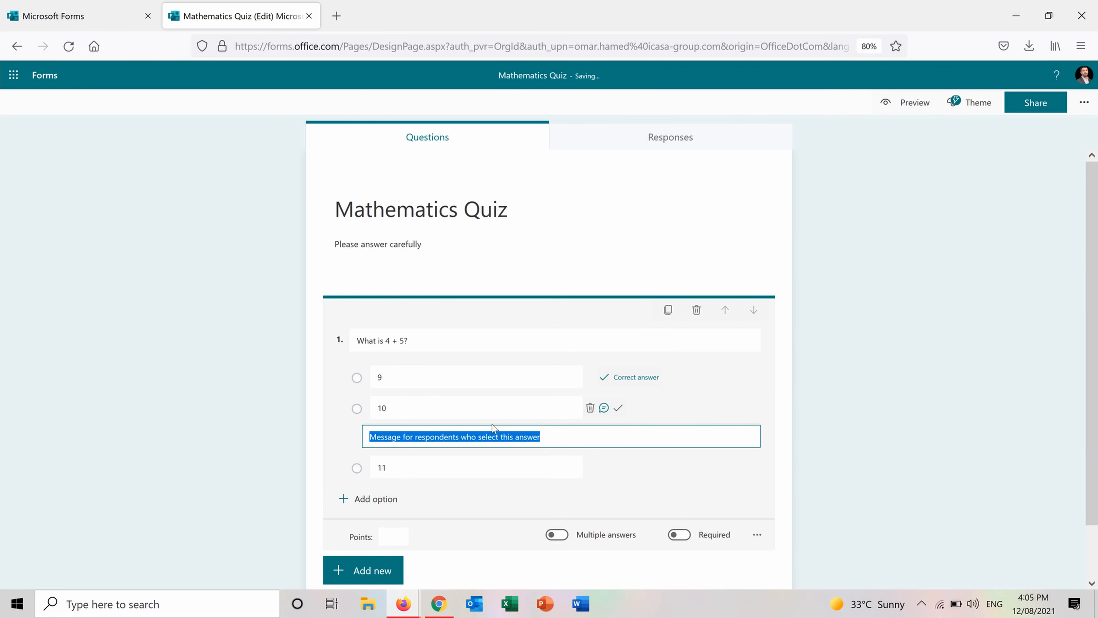
pyautogui.write('Be careful, calcu')
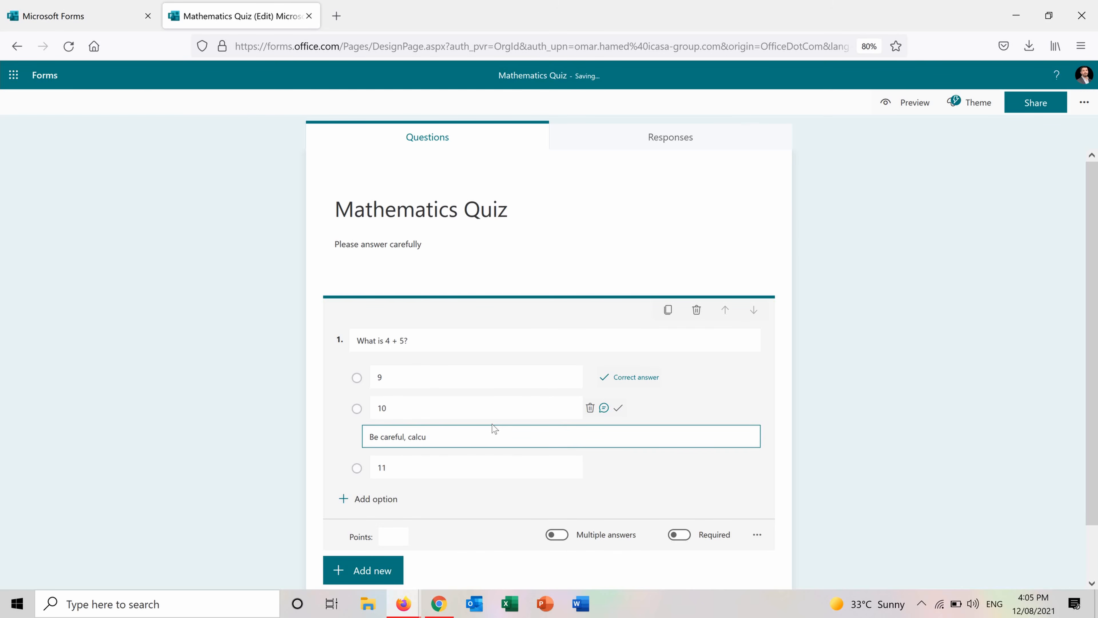
pyautogui.write('late again')
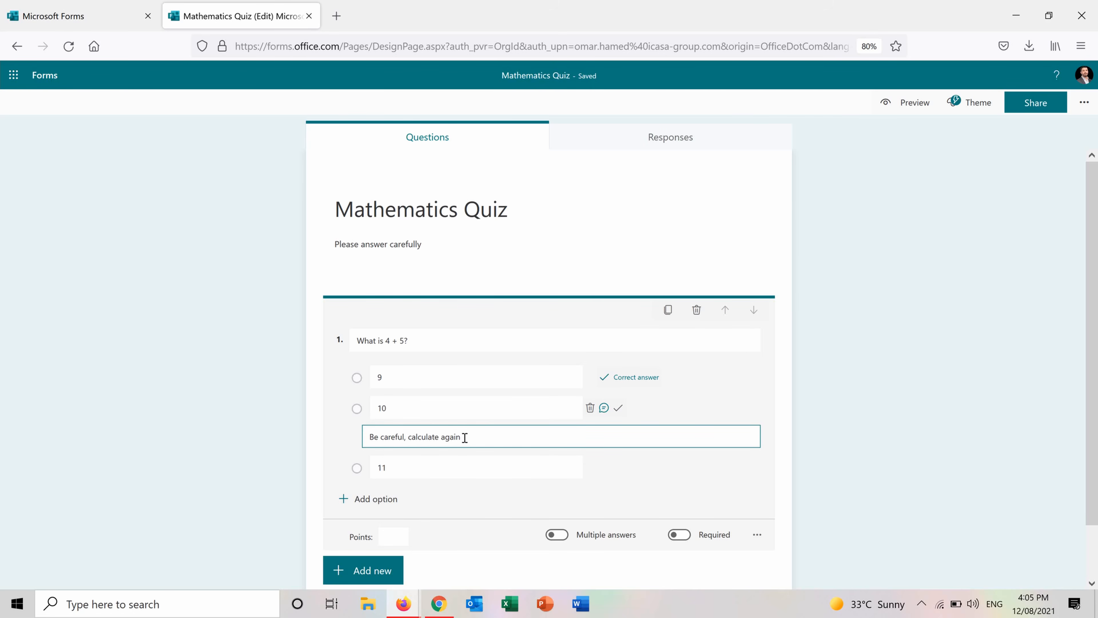
pyautogui.moveTo(464, 437); pyautogui.dragTo(311, 435)
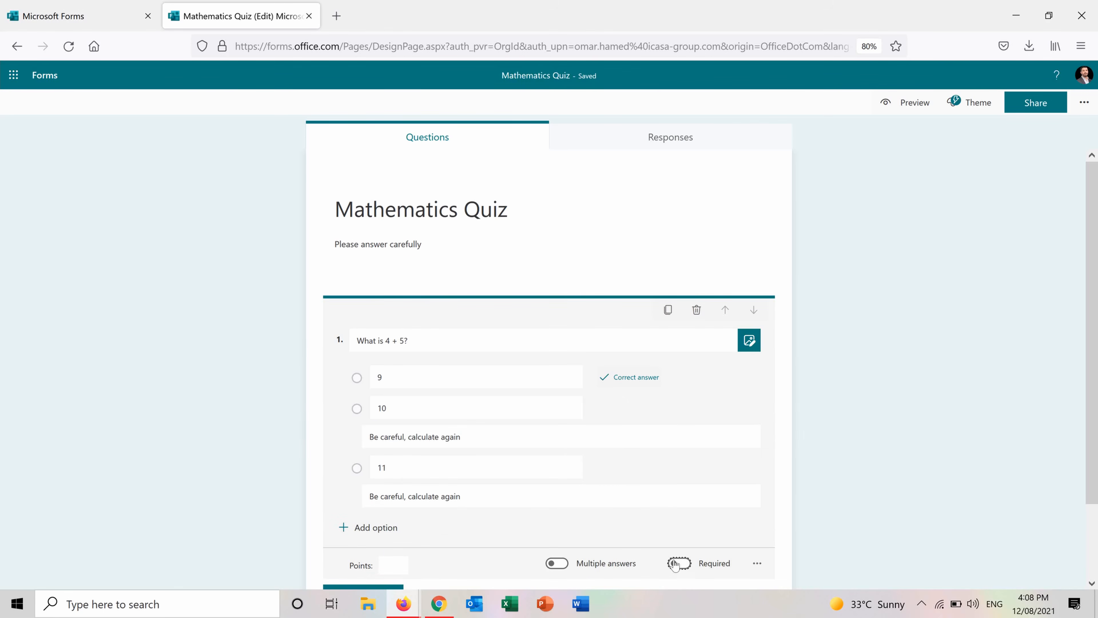
# Make the "What is 4 + 5?" question required and worth 10 points.
pyautogui.click(678, 563)
pyautogui.click(388, 561)
pyautogui.click(388, 561)
pyautogui.write('10')
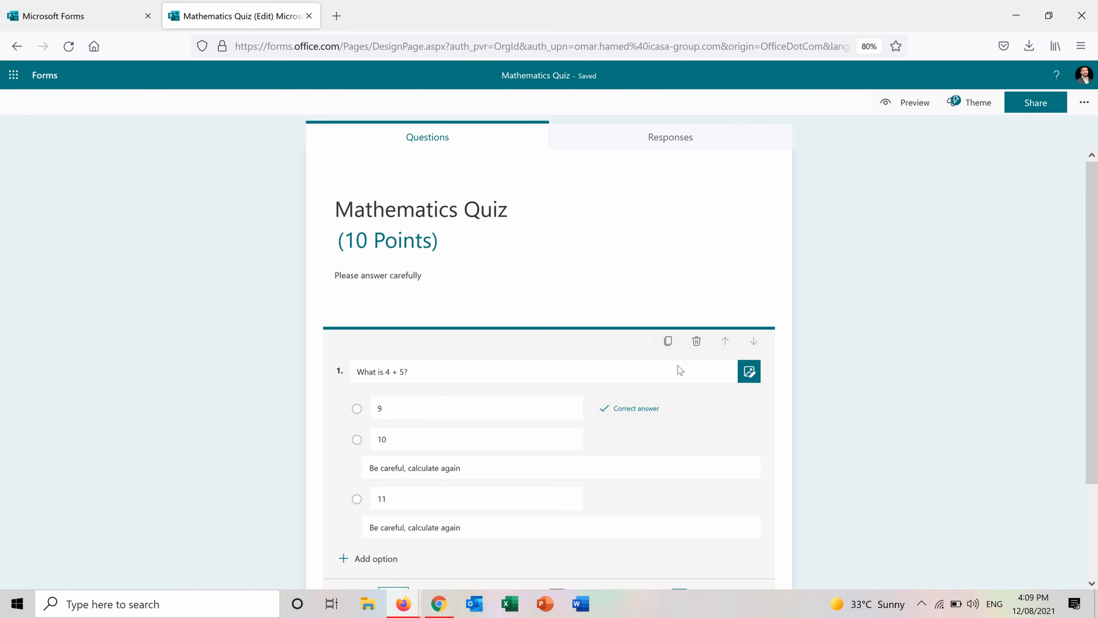
pyautogui.moveTo(617, 418)
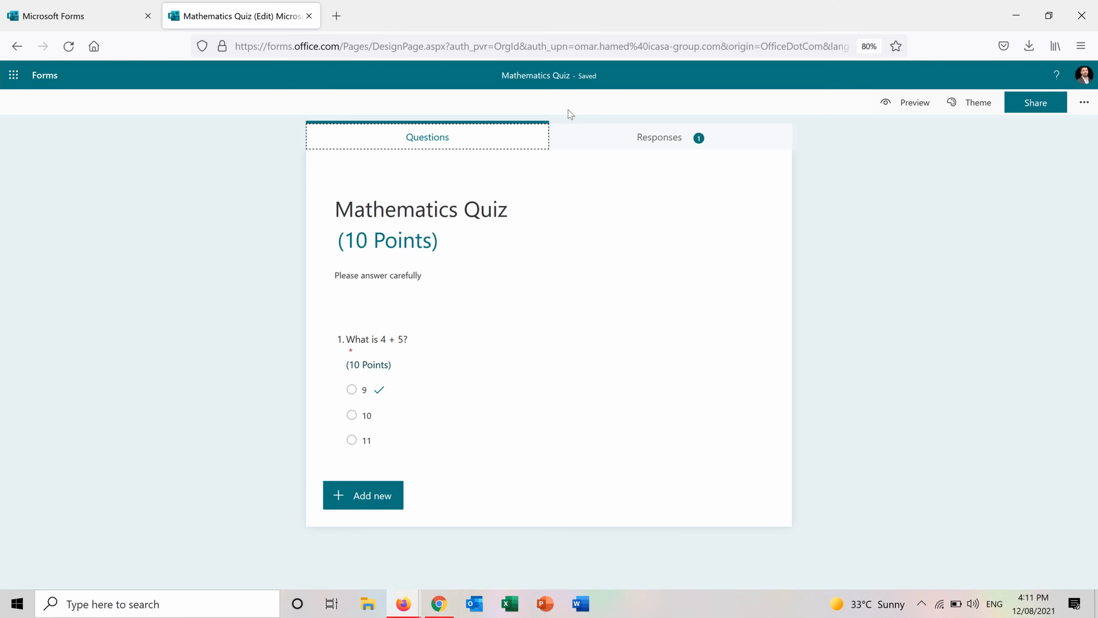
# Review the Mathematics Quiz response summary and open the page for posting scores.
pyautogui.click(610, 138)
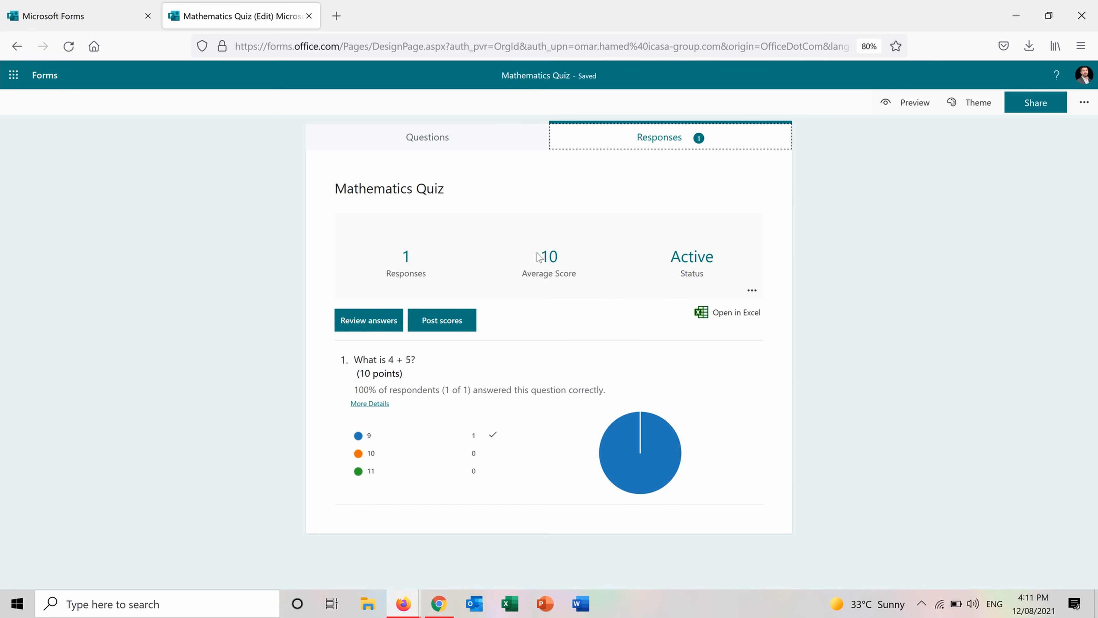
pyautogui.moveTo(493, 435)
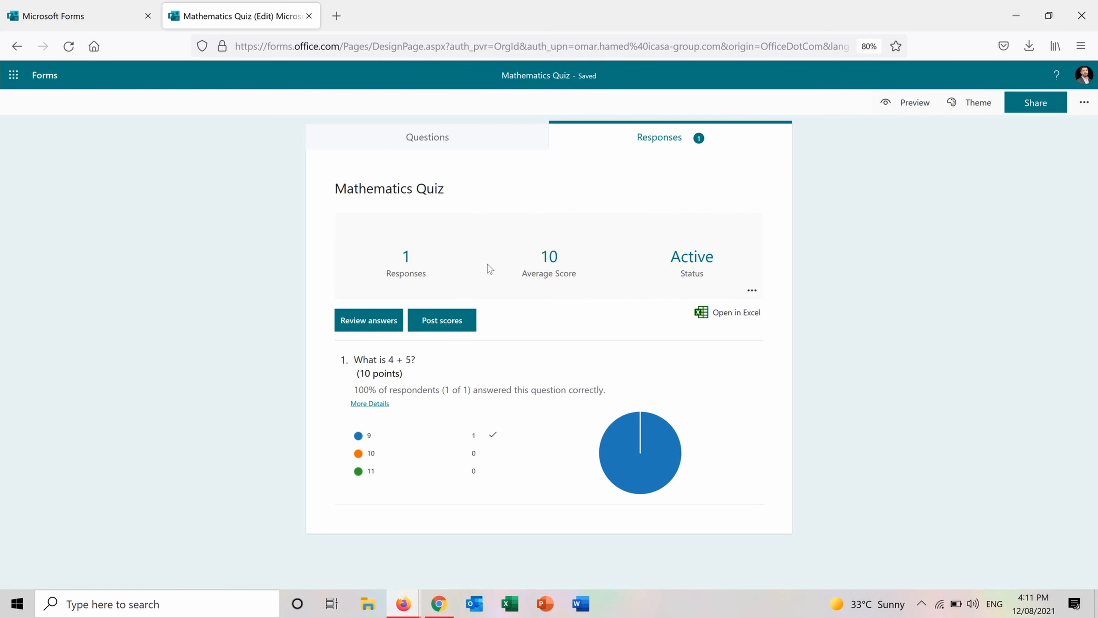
pyautogui.click(435, 331)
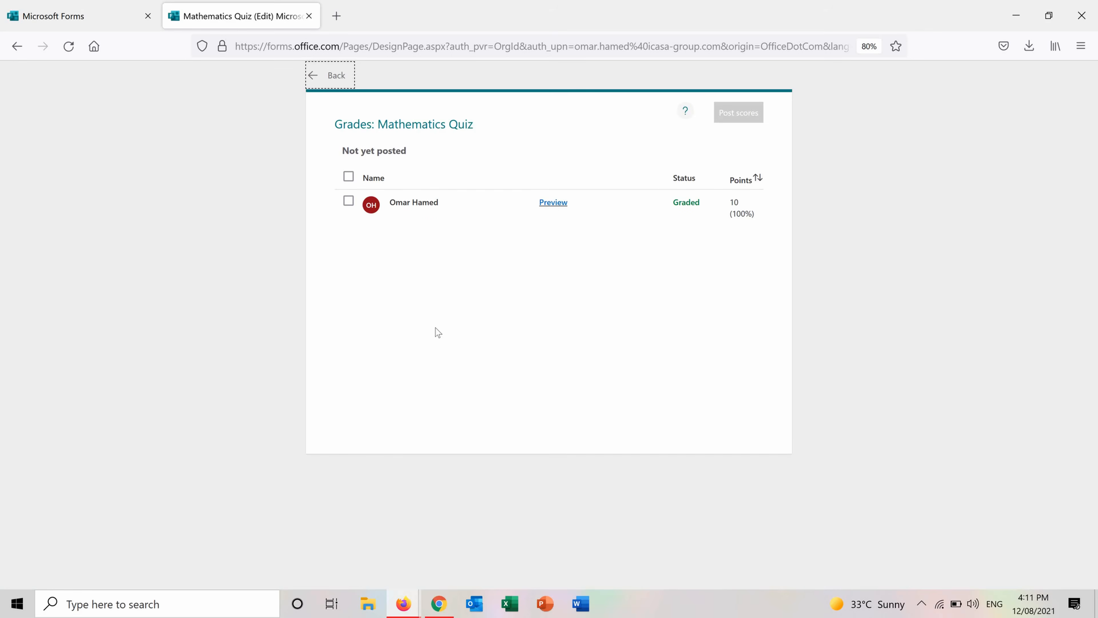